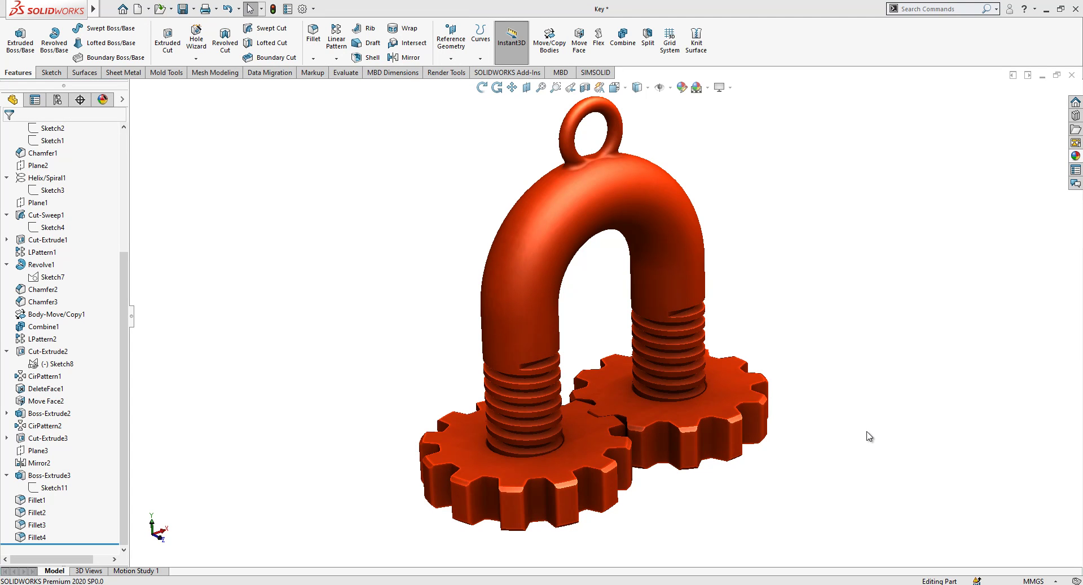
Create a new part and start a sketch on the Front Plane
left_click(139, 10)
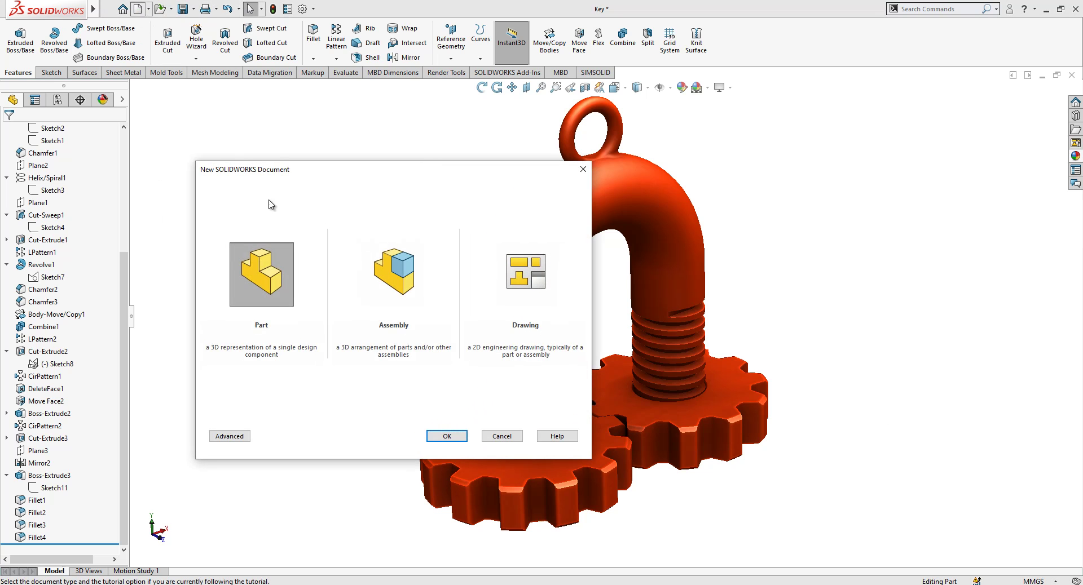
left_click(460, 440)
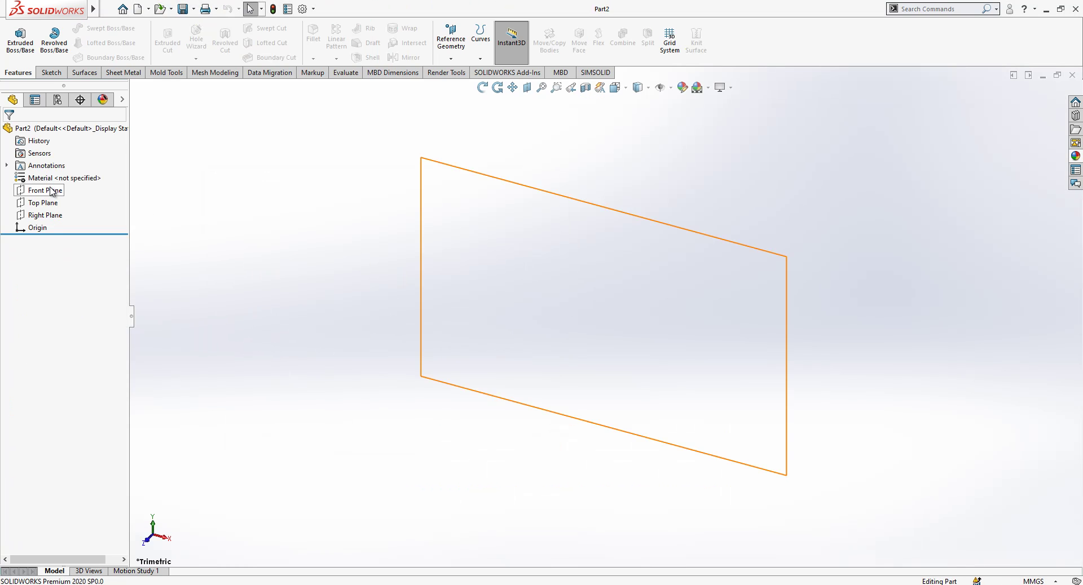
left_click(54, 190)
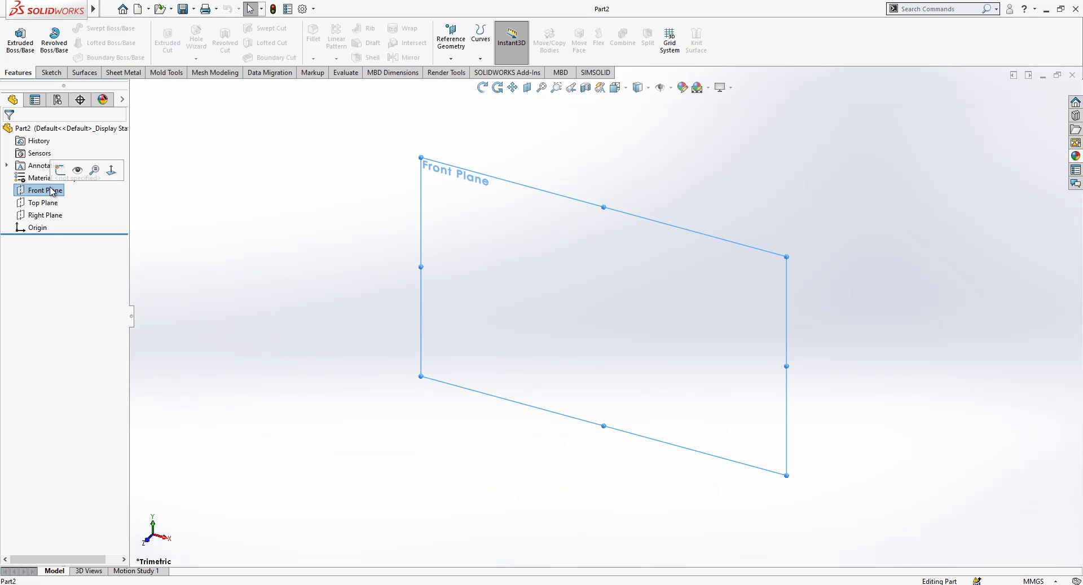
left_click(60, 170)
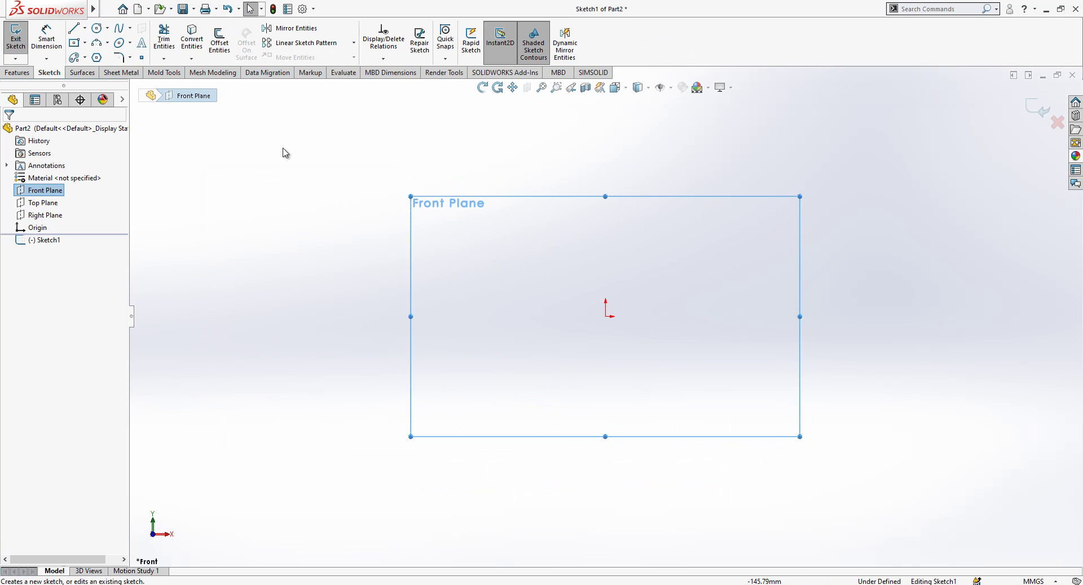
Sketch an inverted U from two vertical lines about 73 mm long joined by a tangent semicircle of about 36 mm radius
left_click(74, 28)
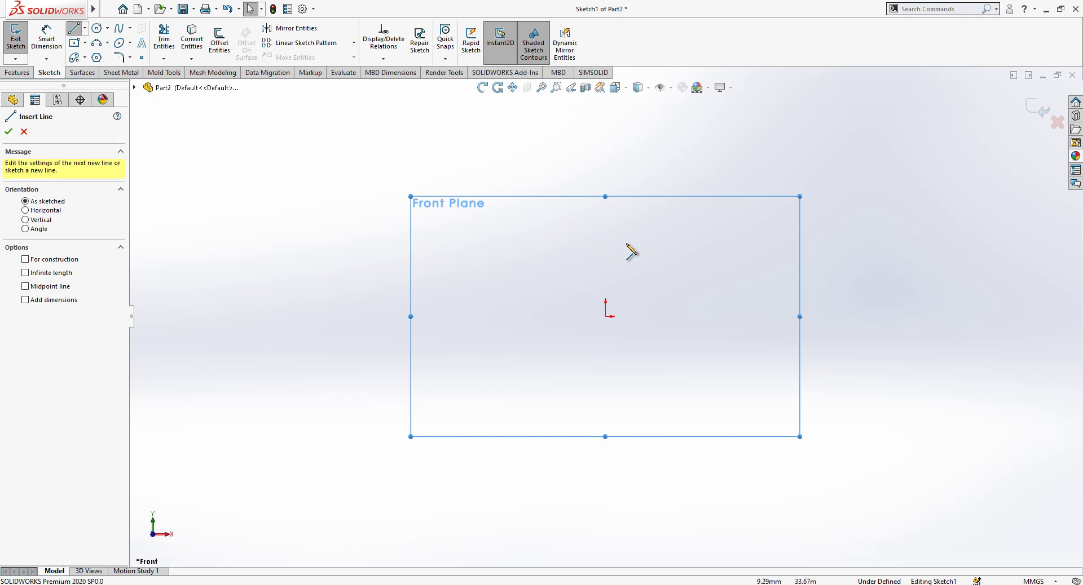
left_click(526, 316)
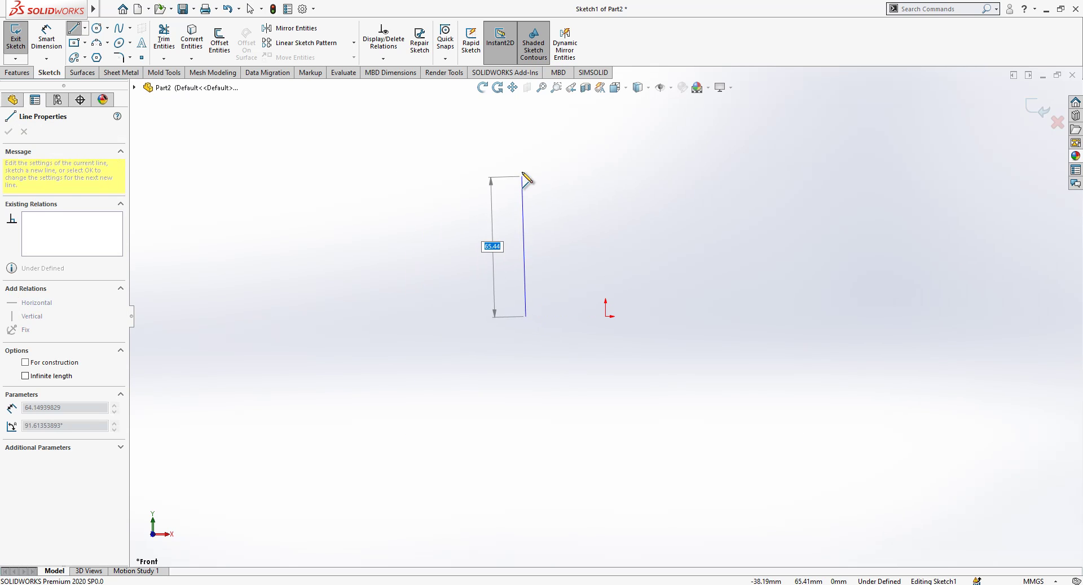
left_click(526, 157)
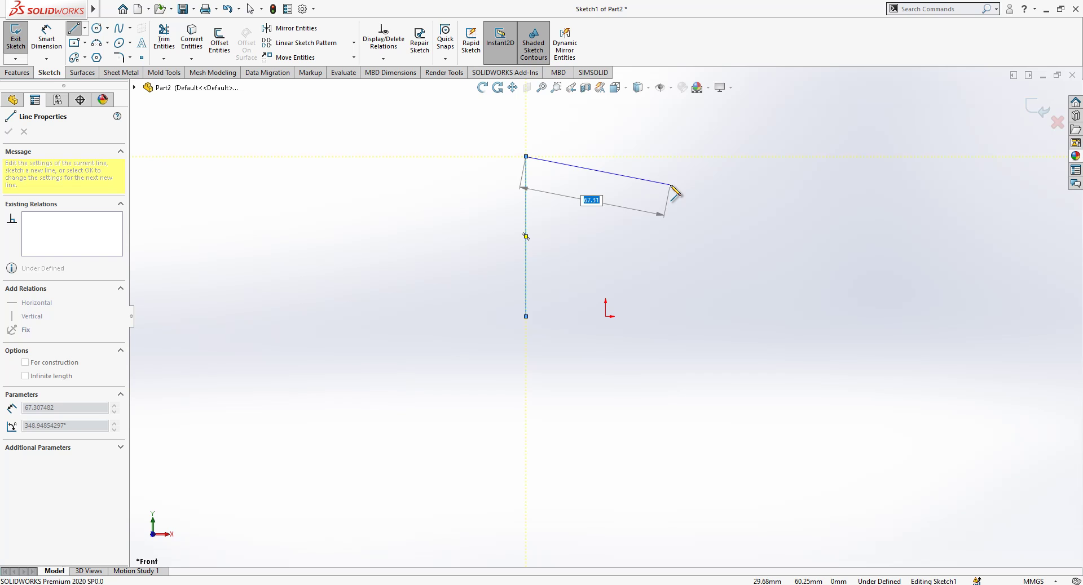
mouse_move(526, 156)
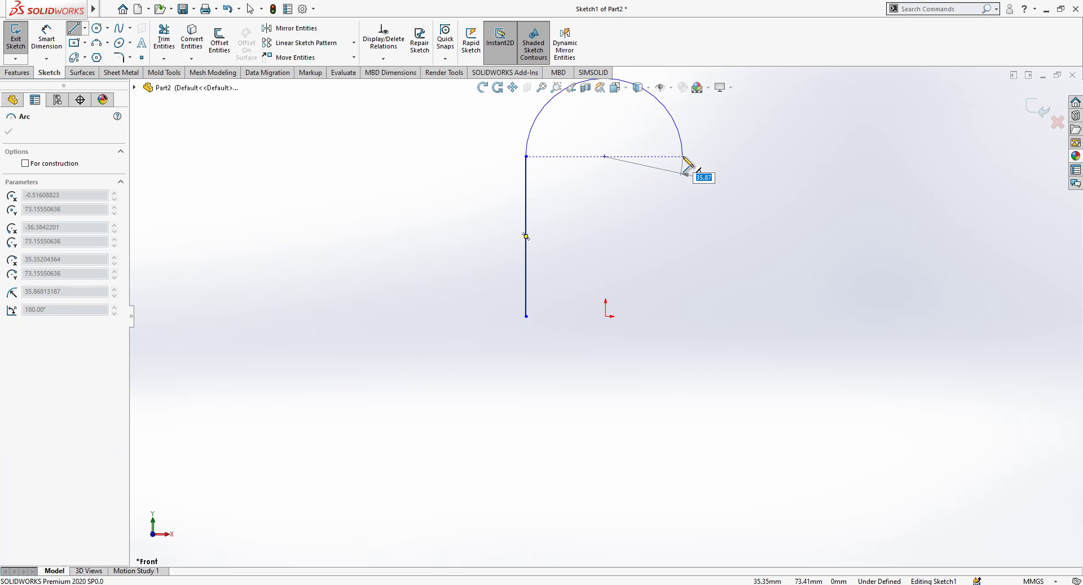
left_click(683, 158)
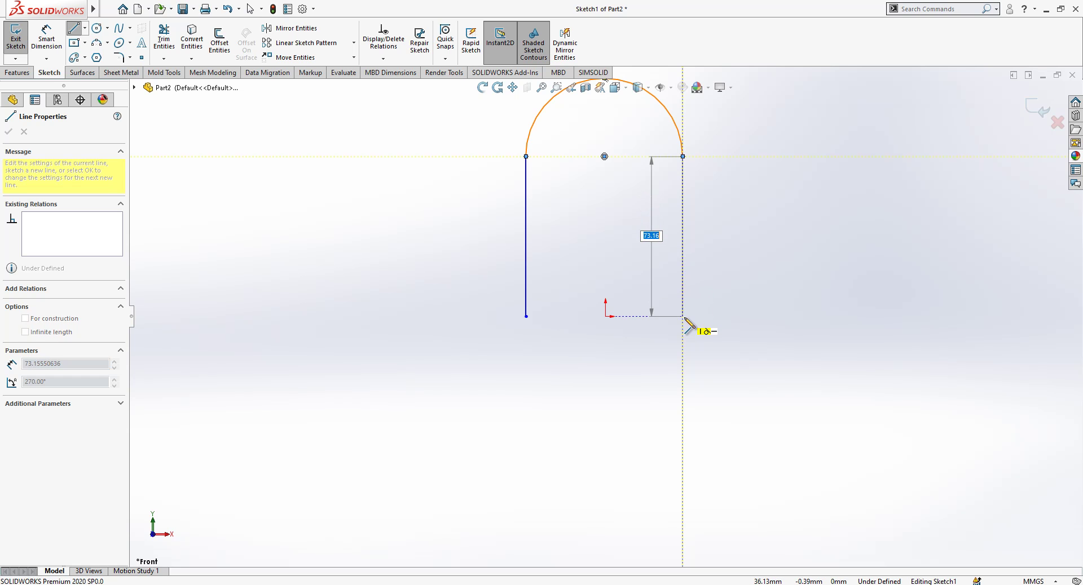
left_click(683, 316)
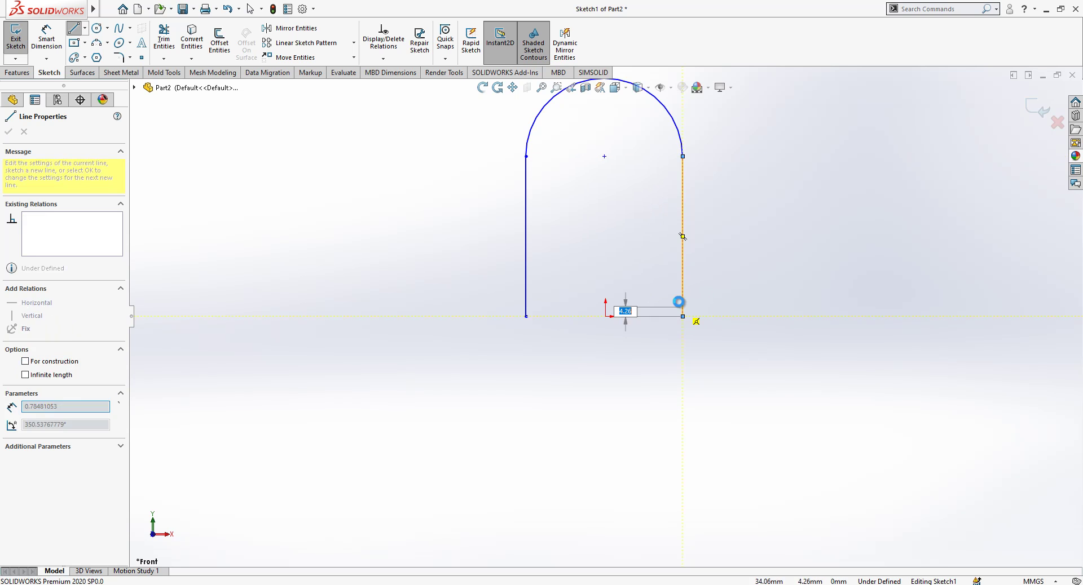
key("Escape")
Draw a line from the origin to the arc's centre and make it a vertical construction line
key("l")
left_click(573, 337)
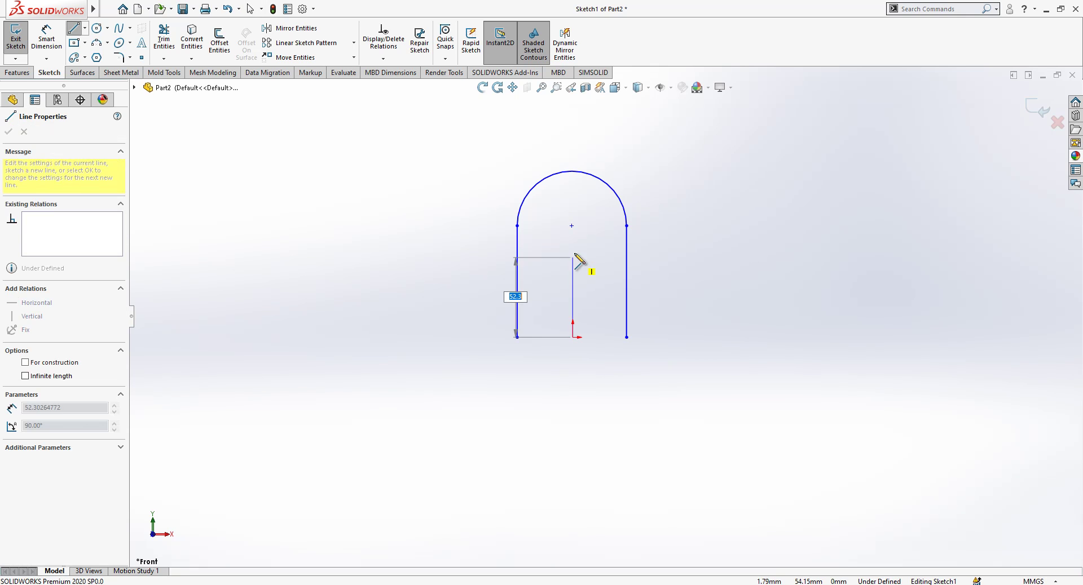
left_click(570, 227)
key("Escape")
left_click(572, 237)
left_click(621, 202)
left_click(574, 248)
left_click(624, 212)
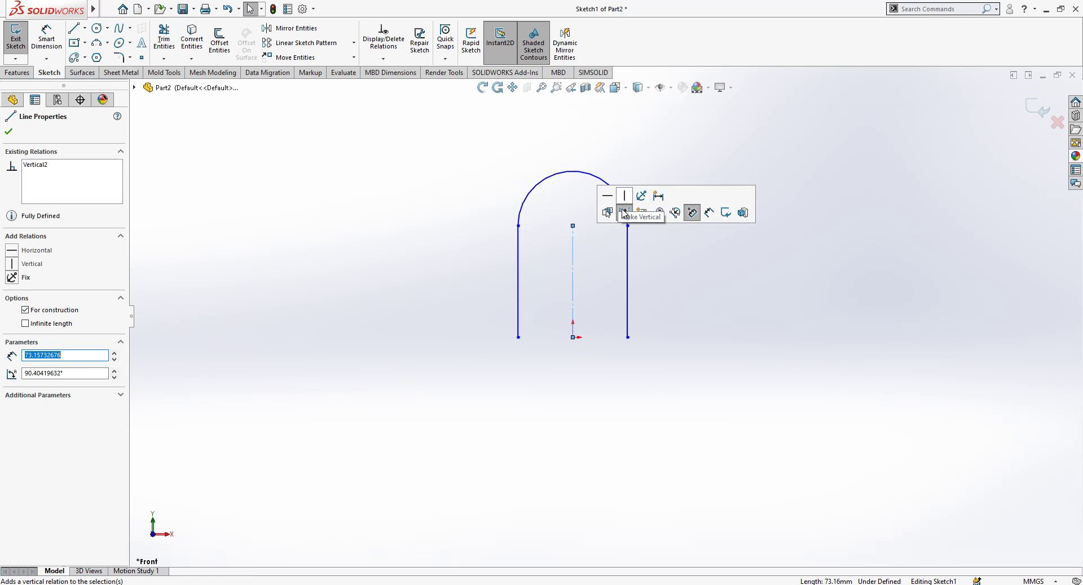
left_click(604, 286)
Dimension the distance between the two vertical legs as 50 mm
scroll(609, 296, "down", 2)
left_click(59, 38)
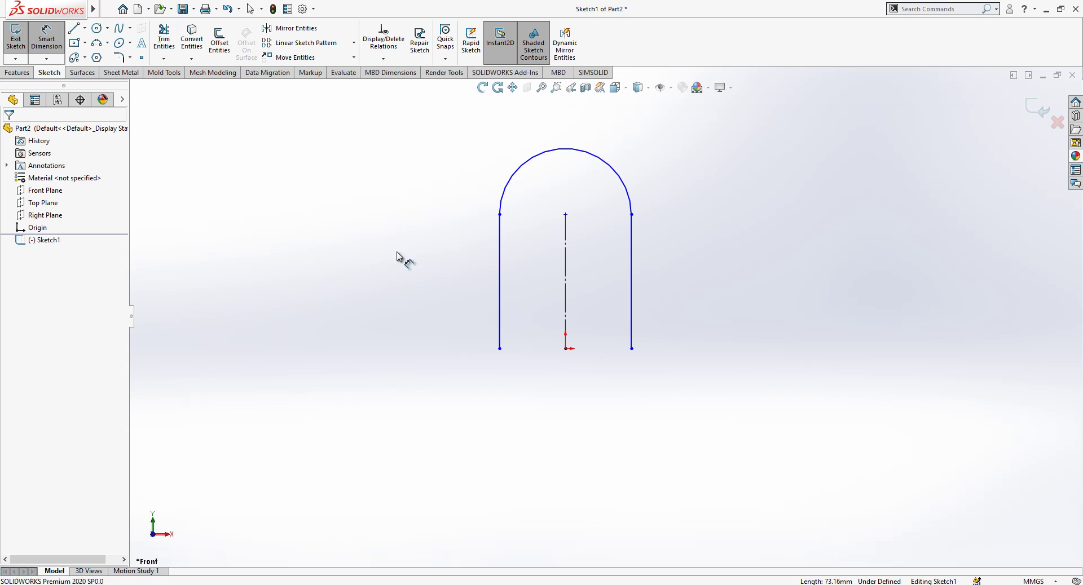
left_click(502, 293)
left_click(631, 294)
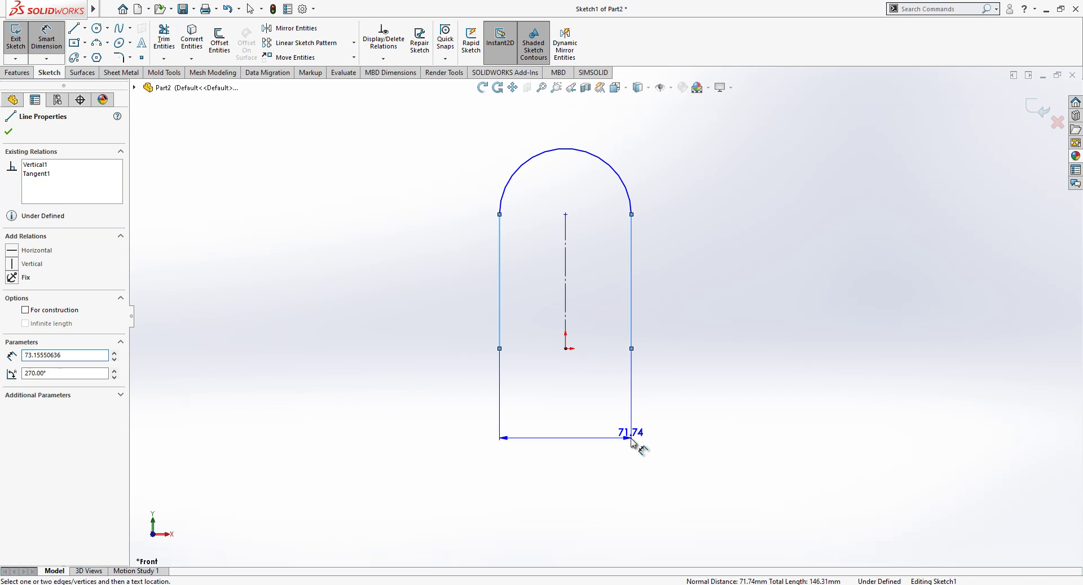
left_click(632, 441)
type("50")
key("Return")
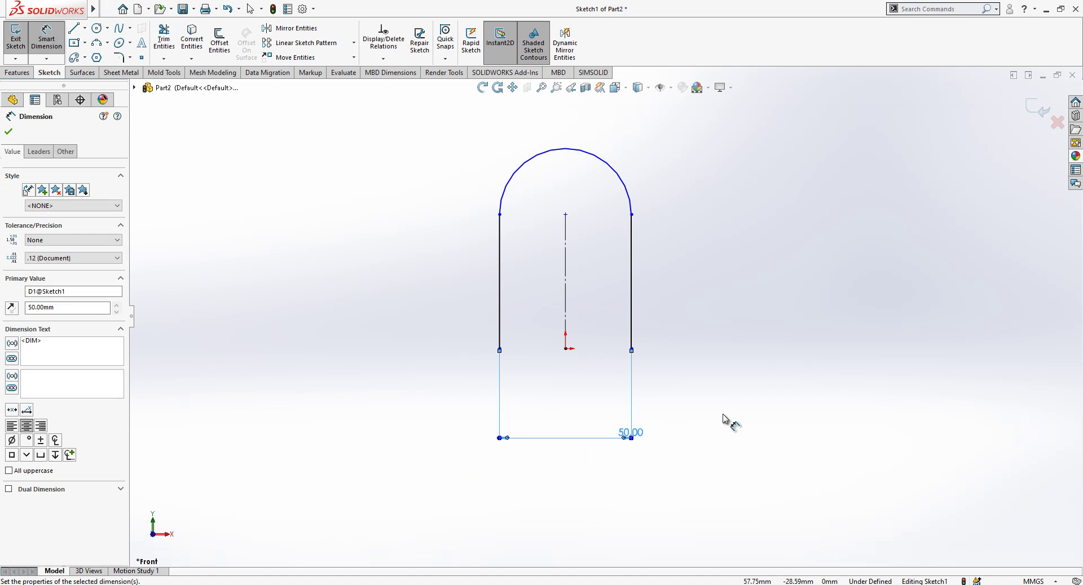
Dimension the right leg's length as 50 mm
left_click(633, 285)
left_click(689, 287)
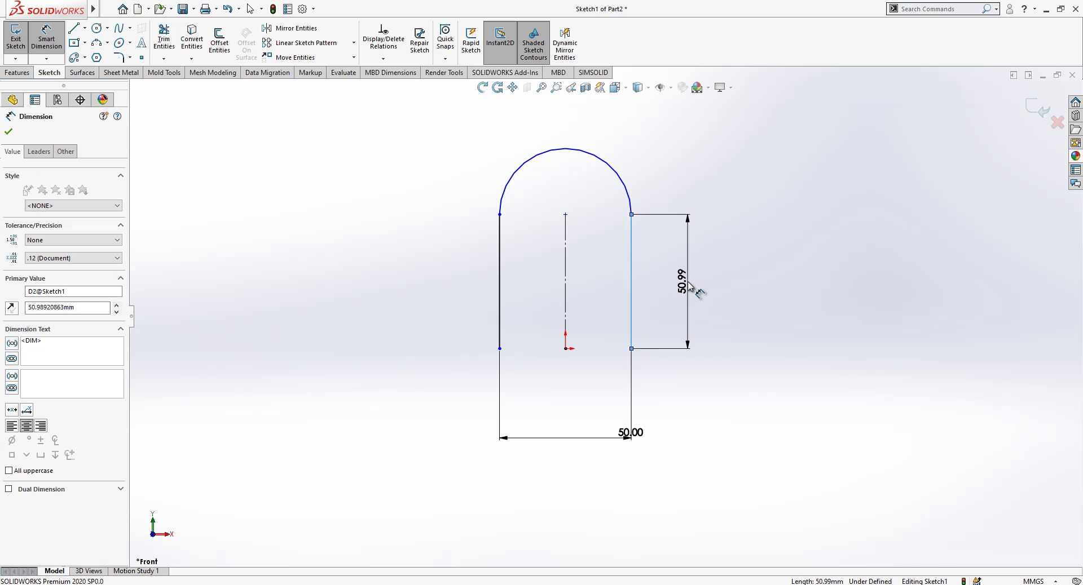
type("50")
key("Return")
key("Escape")
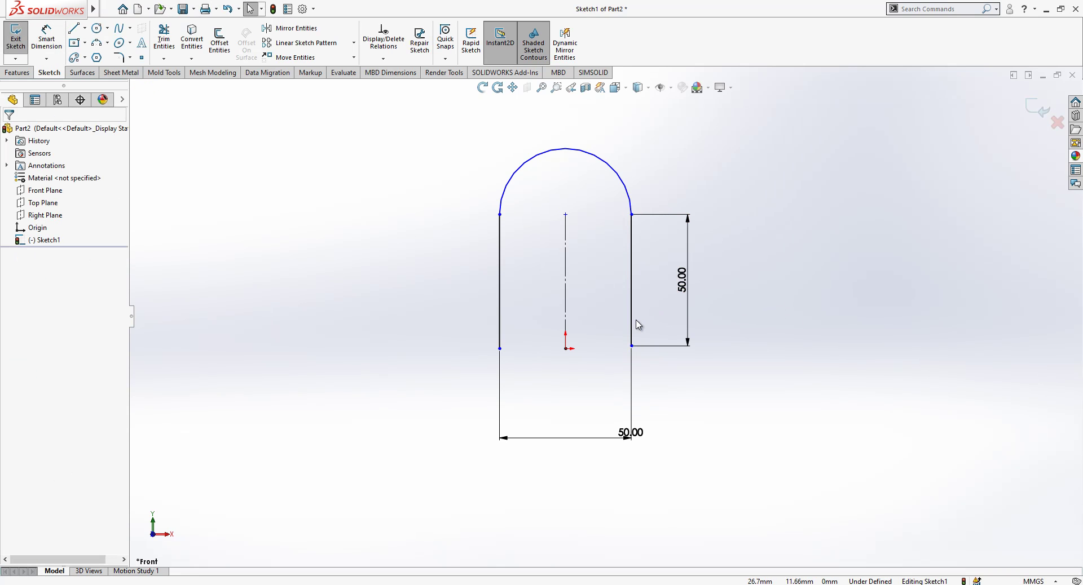
Pull the lower endpoints of both legs above the origin and connect them with a line
scroll(636, 350, "down", 1)
left_click_drag(474, 350, 483, 311)
left_click_drag(629, 345, 638, 315)
left_click(760, 304)
key("l")
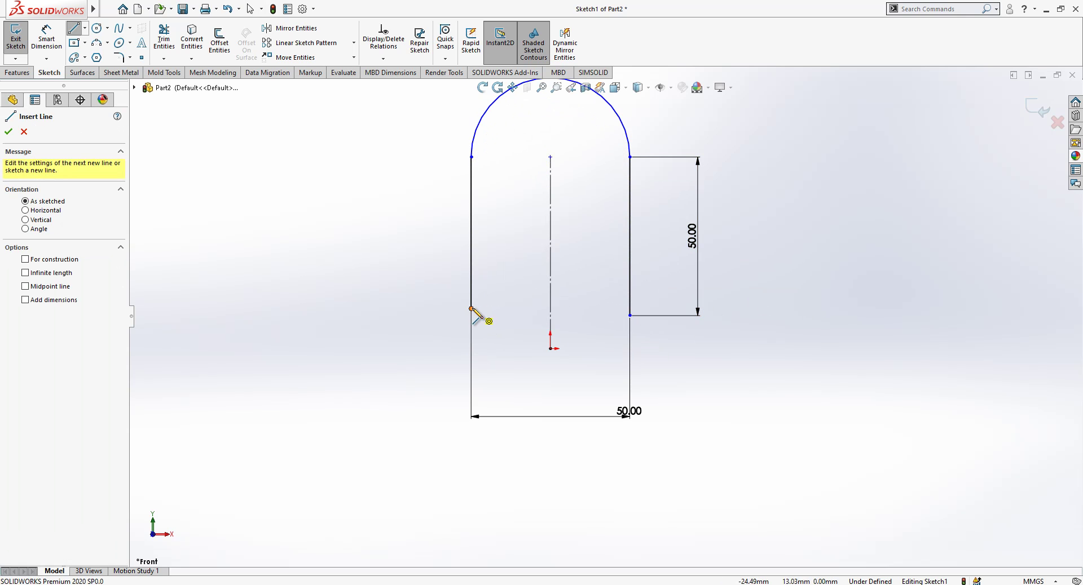
left_click(472, 308)
left_click(630, 315)
key("Escape")
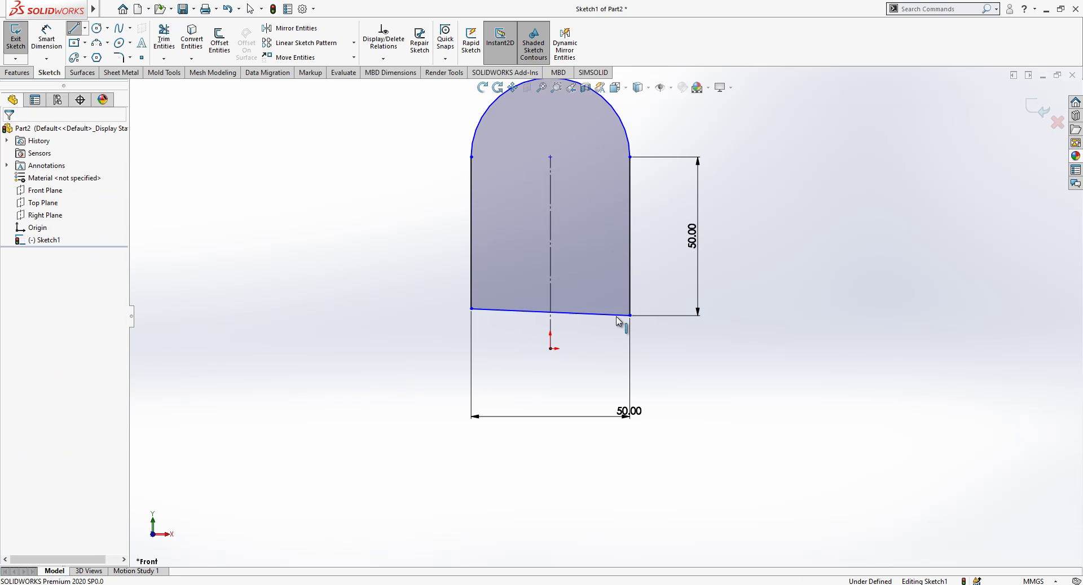
Convert the line joining the legs' lower ends to construction geometry and make it horizontal
left_click(617, 320)
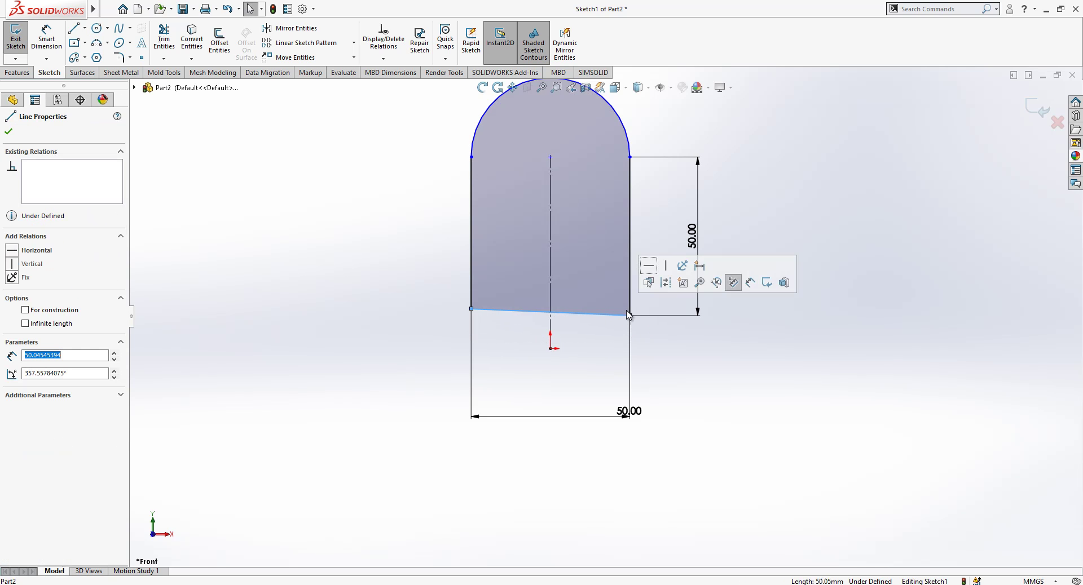
left_click(666, 286)
key("Escape")
left_click(609, 312)
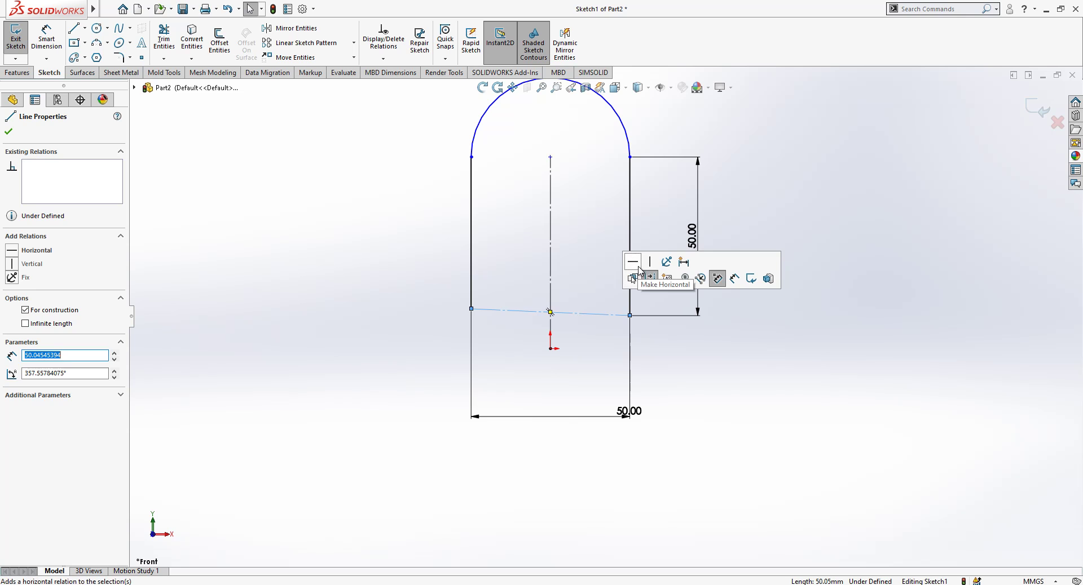
left_click(635, 266)
key("Escape")
Make the horizontal construction line coincident with the origin point
left_click(575, 318)
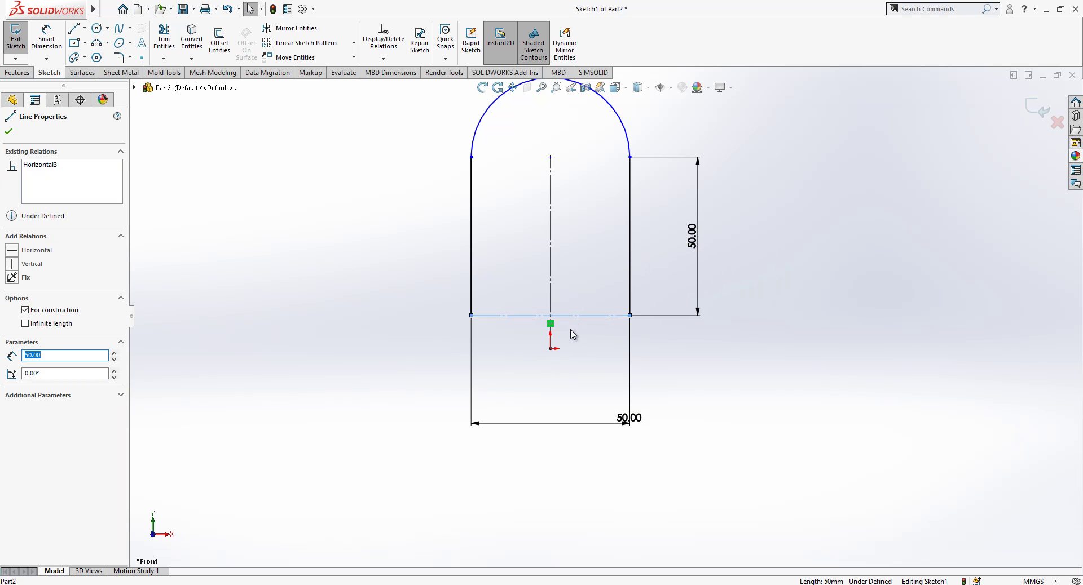
left_click(551, 349, "ctrl")
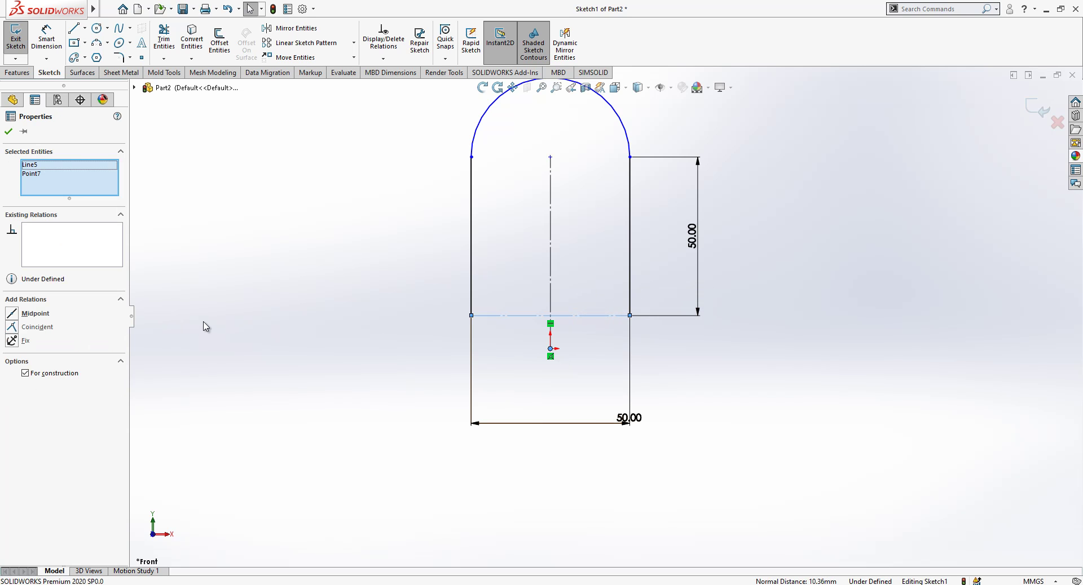
left_click(43, 327)
left_click(283, 341)
scroll(605, 316, "up", 2)
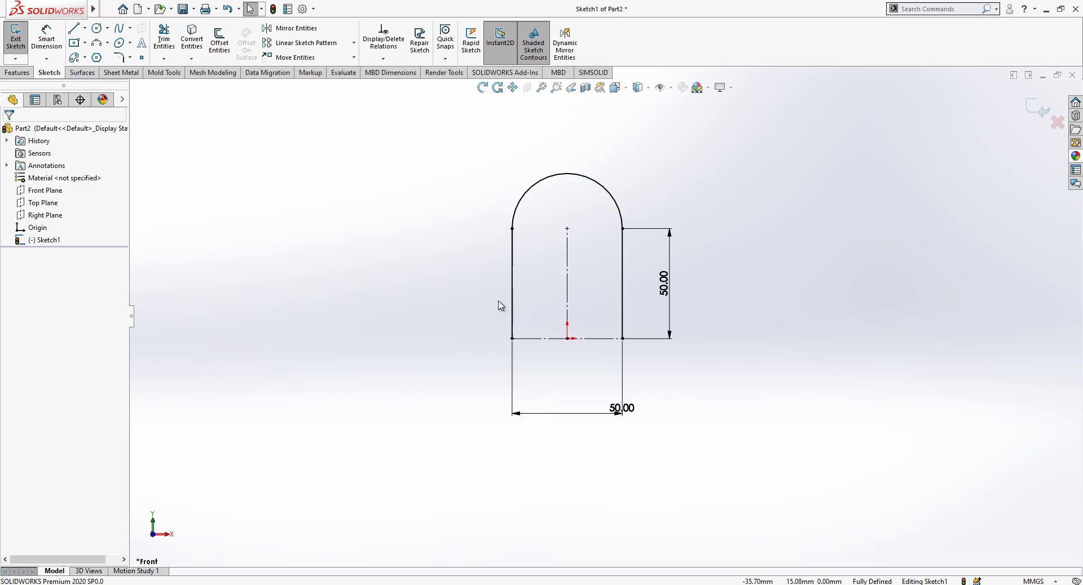
Reposition the 50 mm width dimension close beneath the profile and finish the sketch
scroll(545, 259, "down", 1)
left_click_drag(636, 445, 563, 388)
left_click(587, 423)
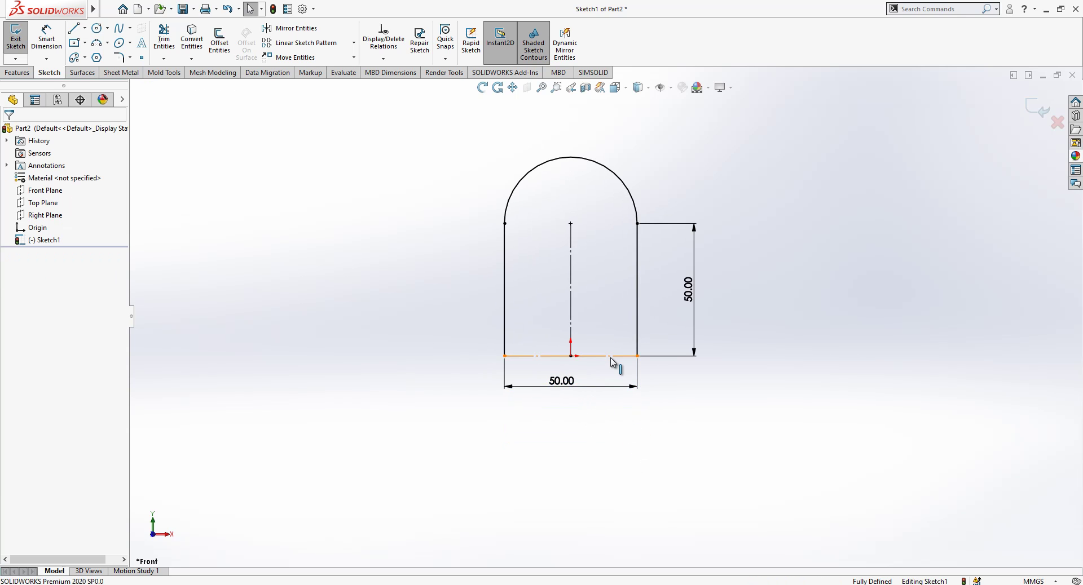
left_click(1039, 107)
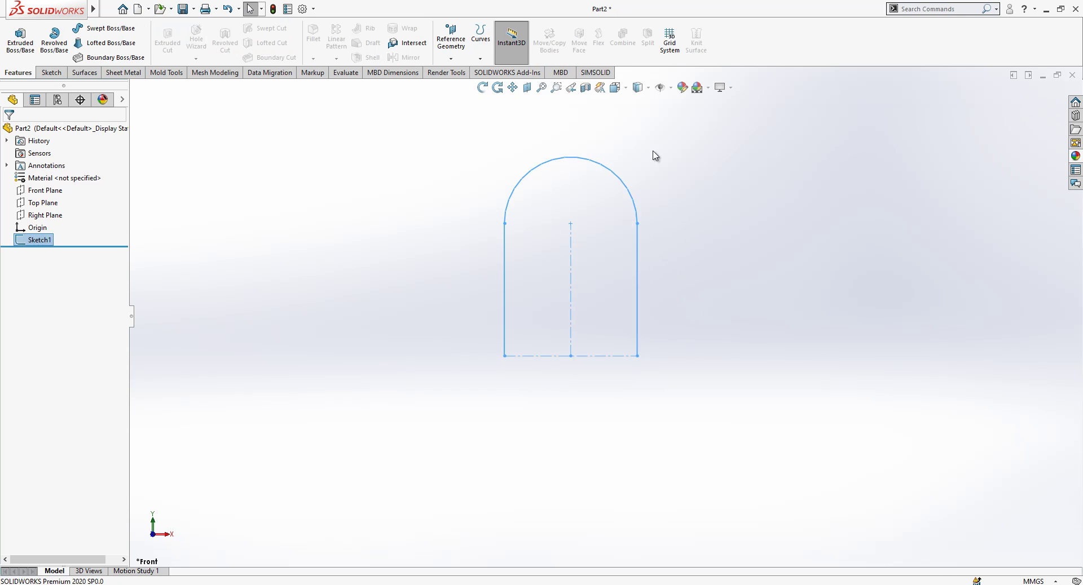
left_click(325, 161)
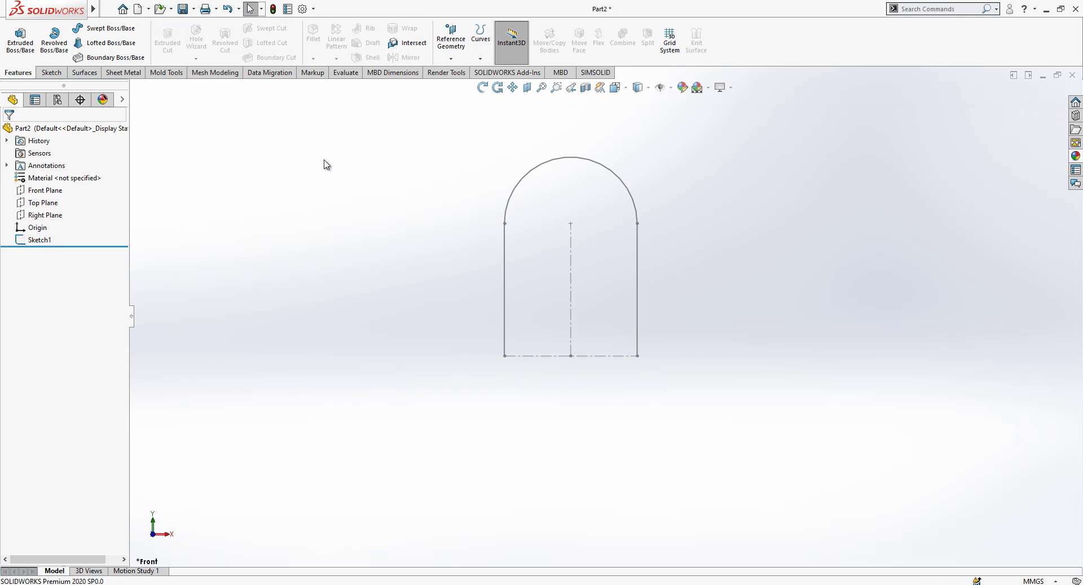
Start a sketch on the Top Plane and draw a circle centred on the left leg's lower end
left_click(34, 202)
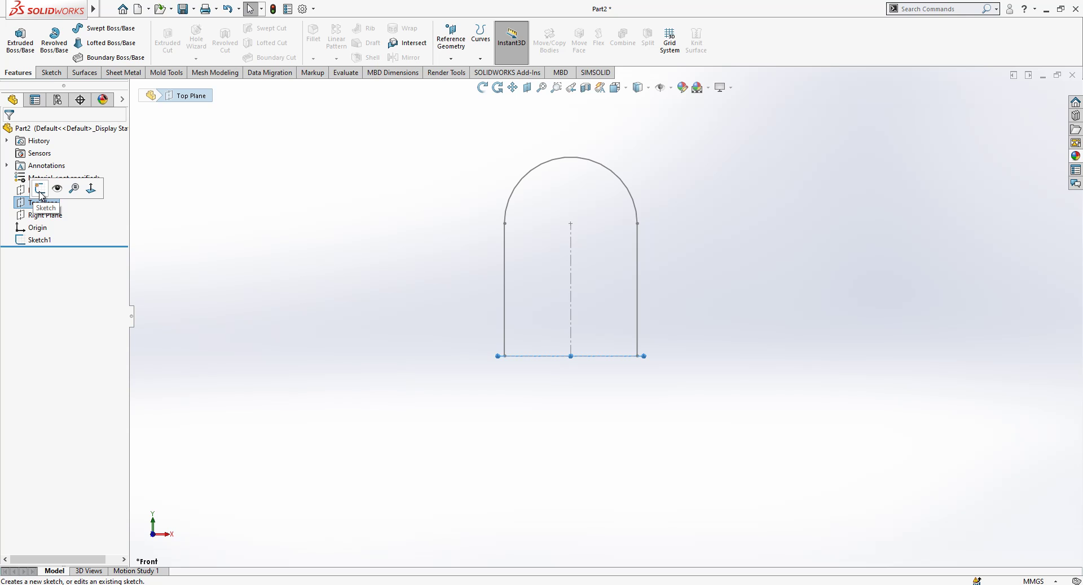
left_click(41, 192)
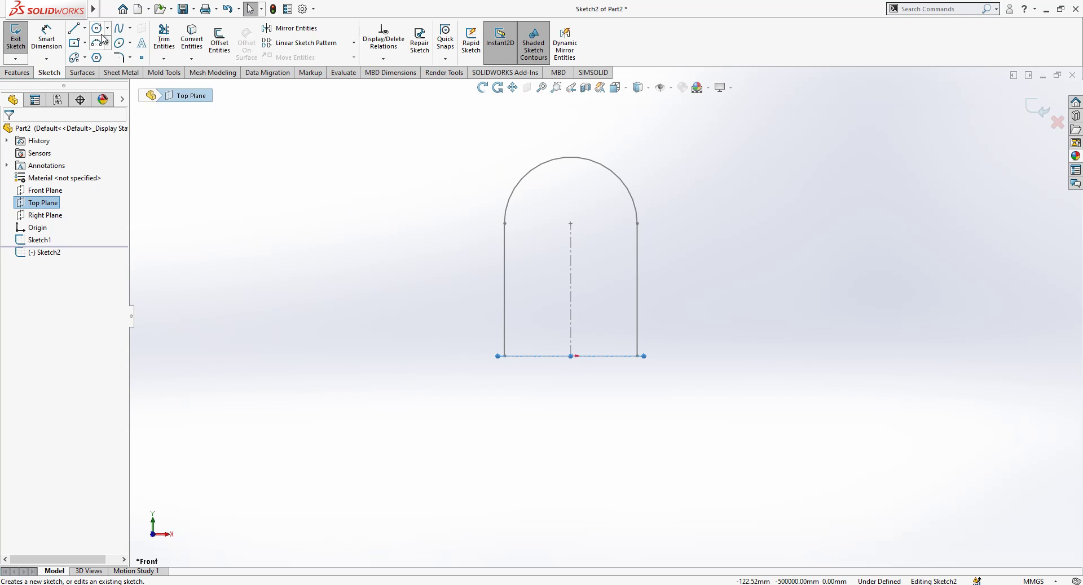
left_click(97, 28)
middle_click_drag(587, 231, 578, 293)
scroll(578, 294, "down", 2)
left_click(494, 354)
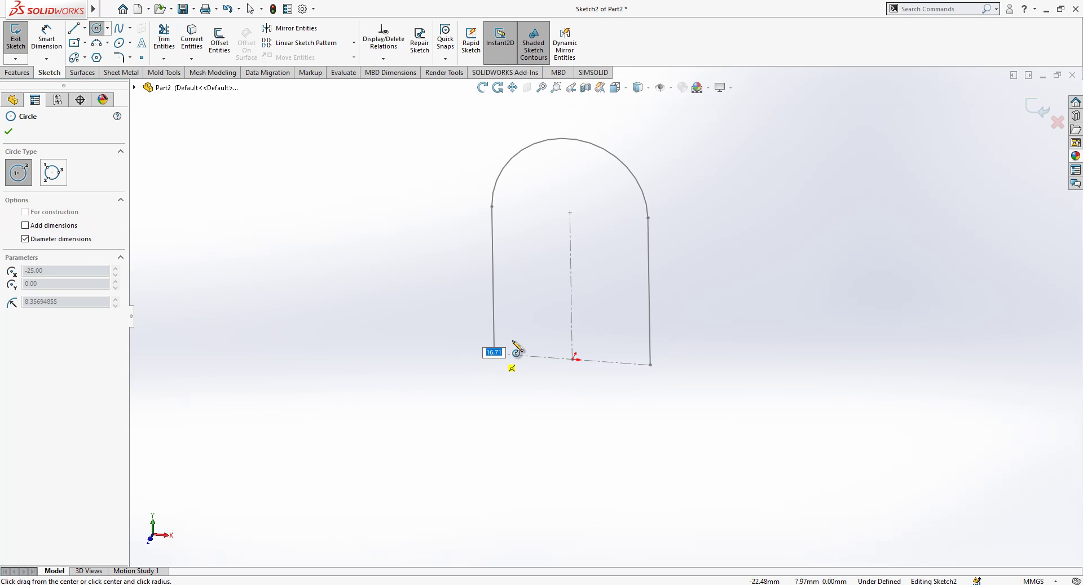
left_click(520, 340)
Dimension the circle's diameter as 20 mm and finish the sketch
left_click(46, 39)
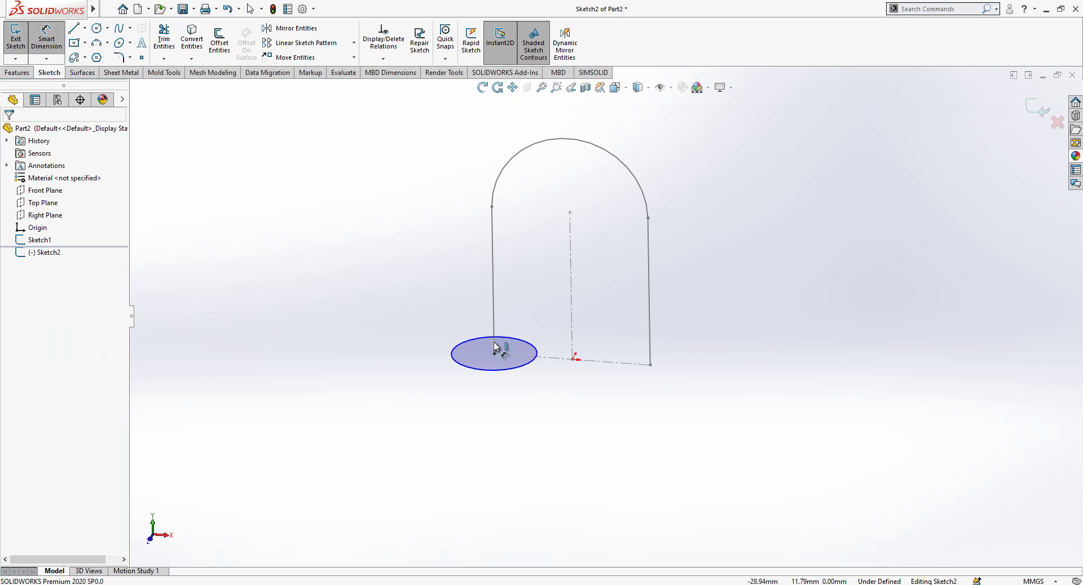
left_click(514, 342)
left_click(536, 314)
type("20")
key("Return")
key("Escape")
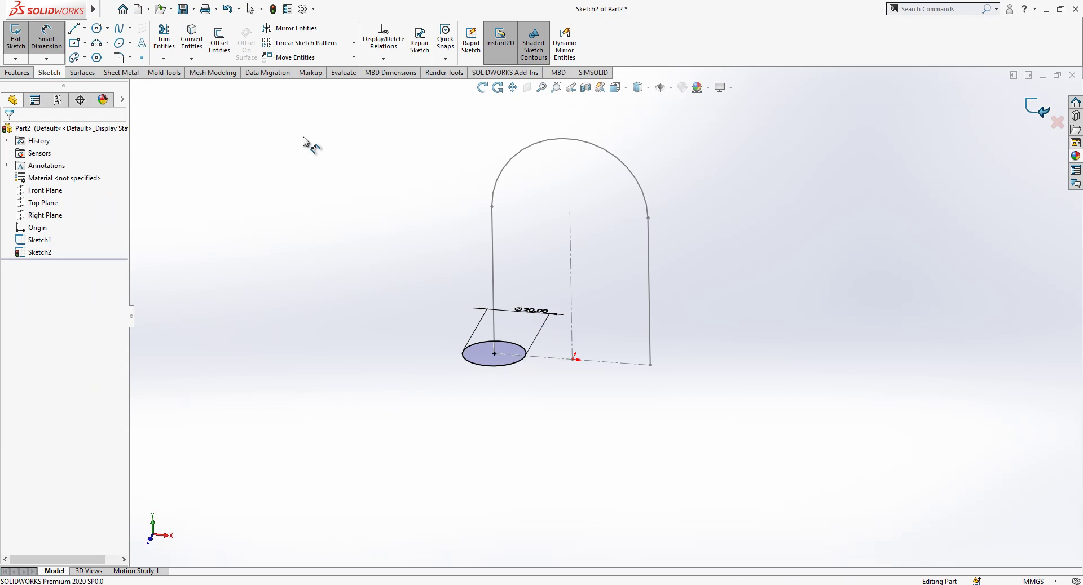
left_click(15, 38)
Create a Swept Boss/Base with the circle as profile and the inverted U sketch as path
left_click(79, 30)
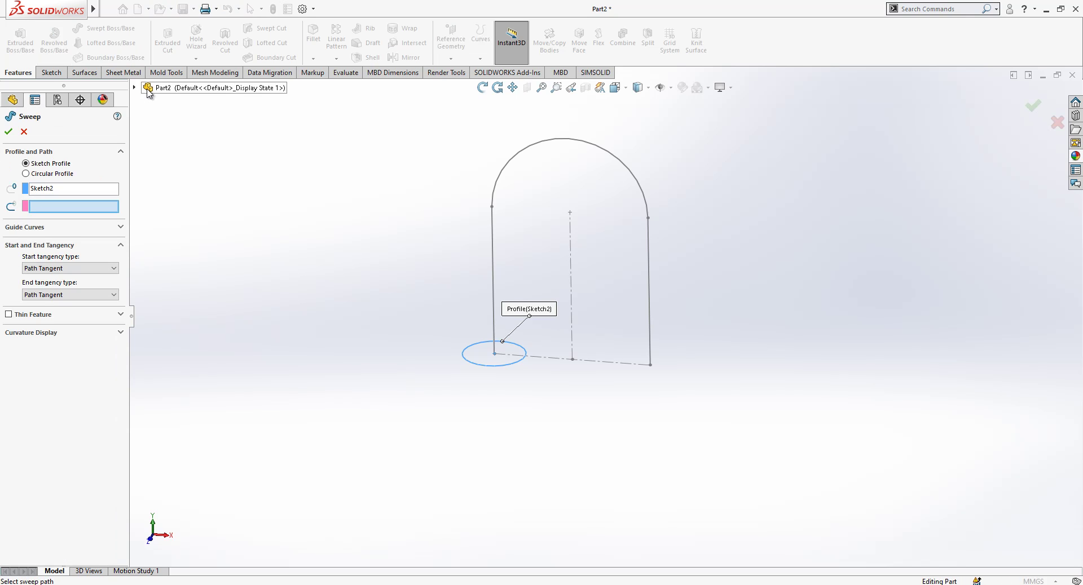
left_click(495, 250)
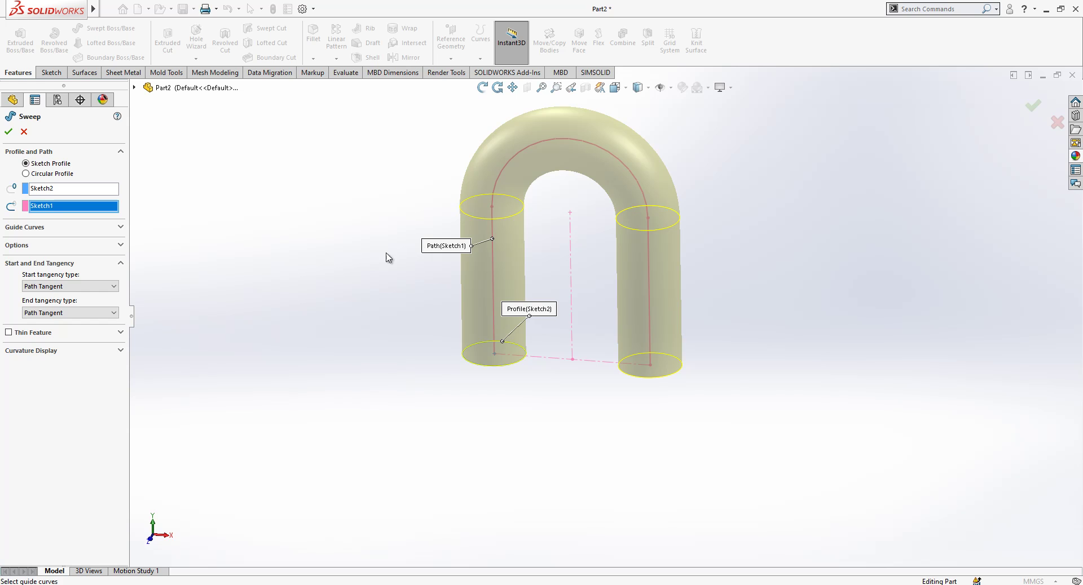
key("Return")
scroll(634, 271, "up", 2)
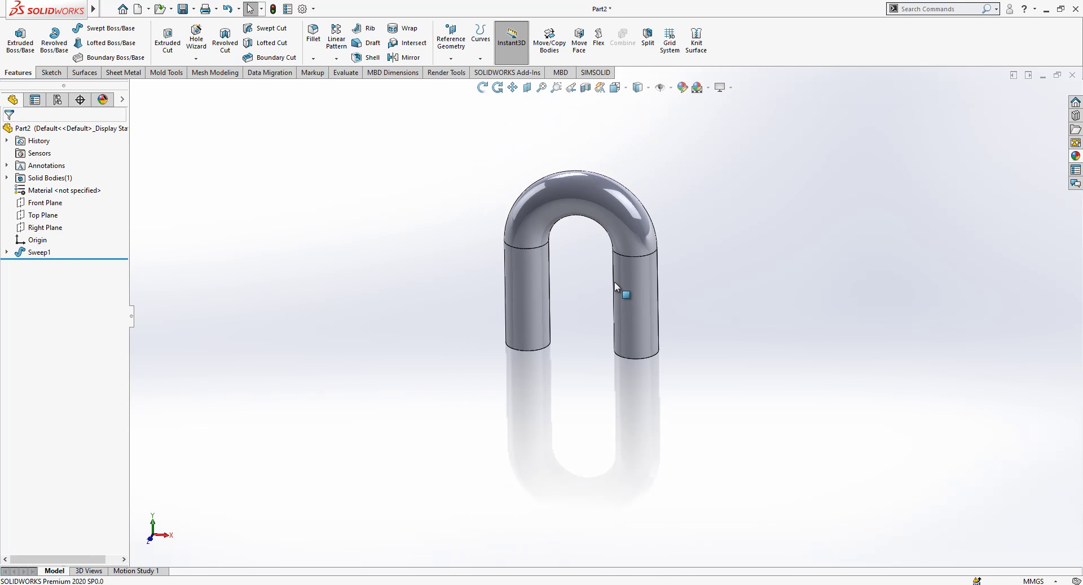
Chamfer the bottom circular edges of both legs with a 2 mm distance at 45 degrees
mouse_move(634, 272)
middle_mouse_down()
mouse_move(667, 256)
mouse_move(669, 206)
mouse_move(665, 316)
mouse_move(638, 267)
middle_mouse_up()
left_click(588, 215)
left_click(383, 235)
left_click(313, 58)
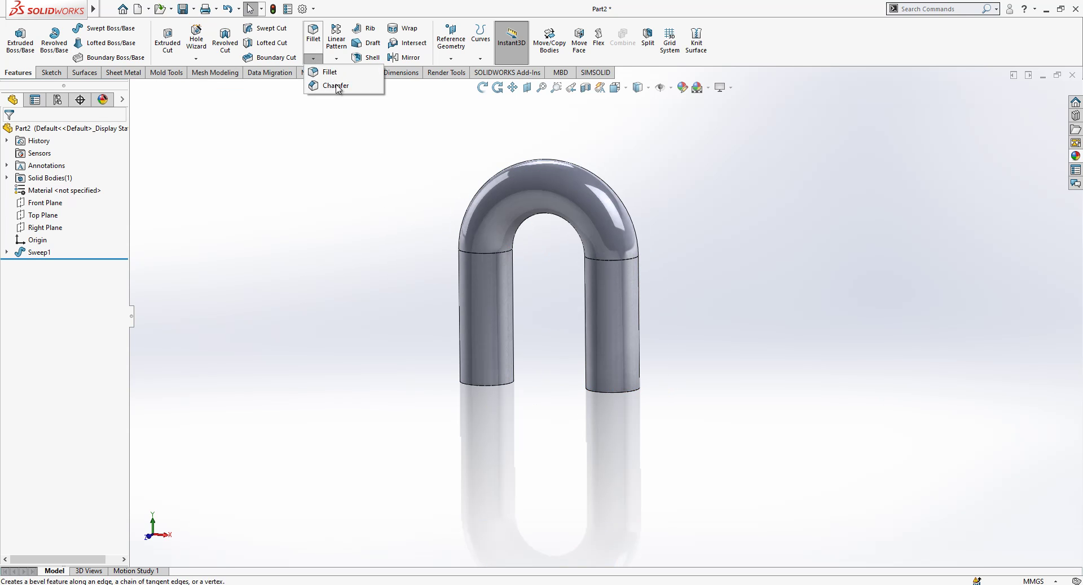
left_click(503, 385)
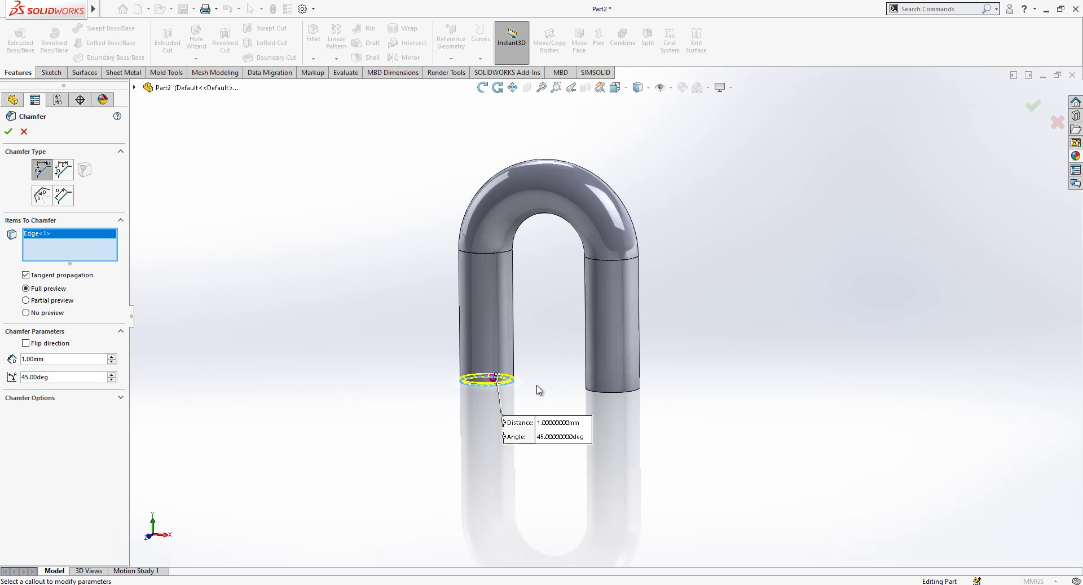
left_click(605, 399)
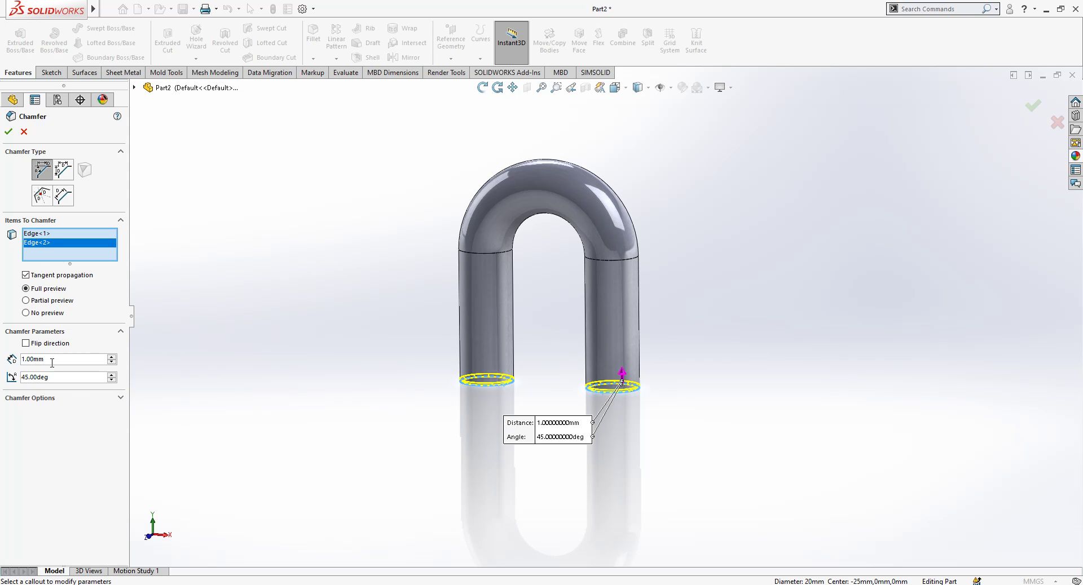
type("2")
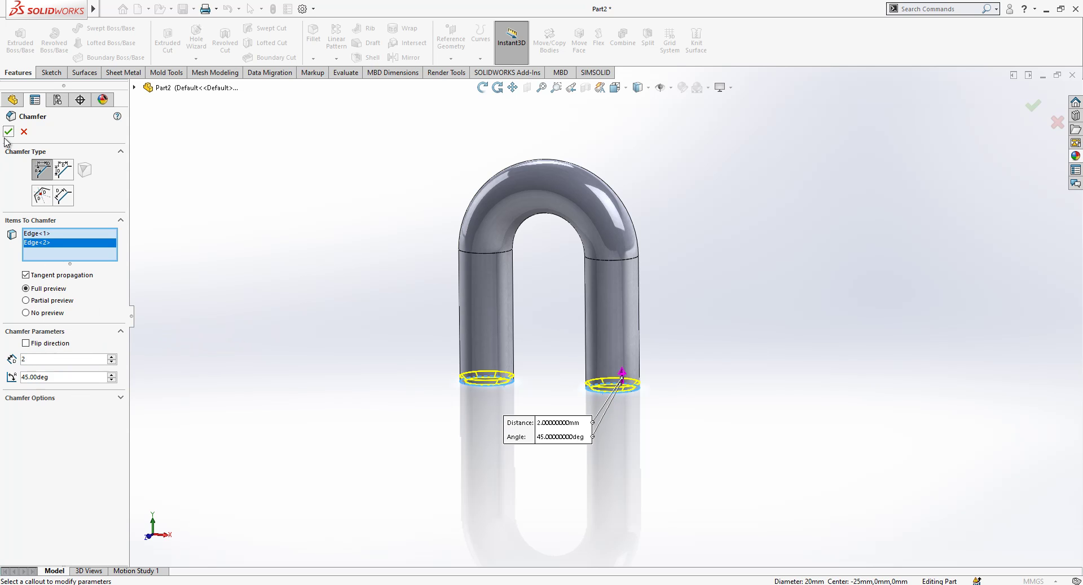
left_click(8, 131)
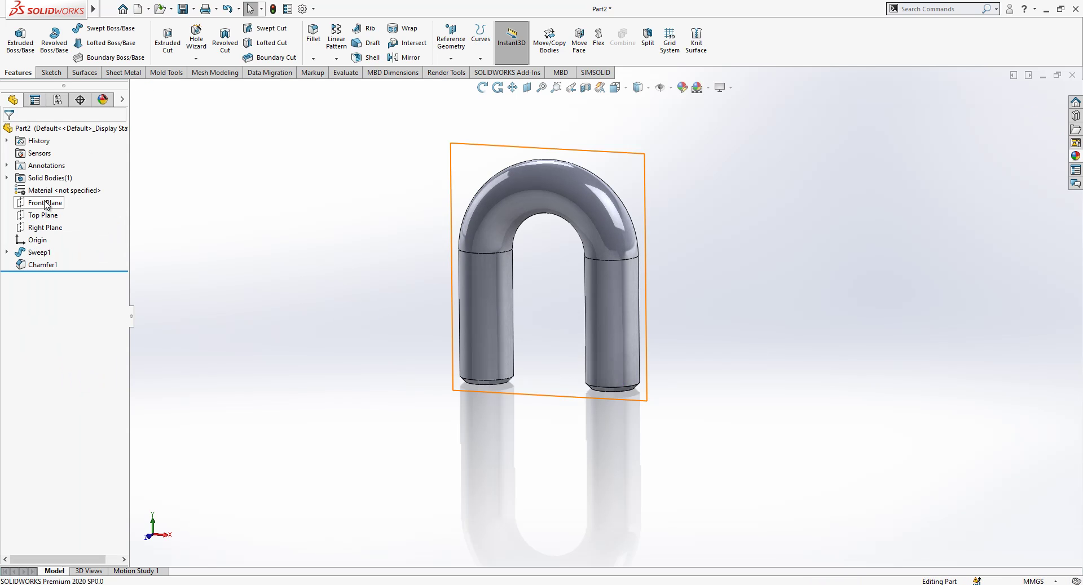
Create a reference plane offset 2 mm below the Top Plane, with the offset direction flipped
left_click(45, 217)
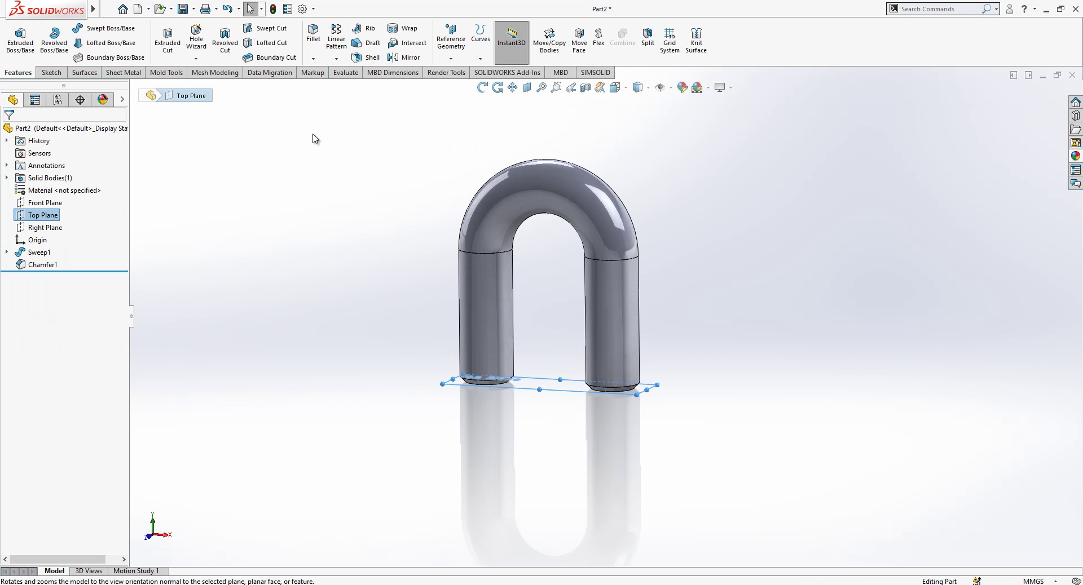
left_click(451, 38)
left_click(460, 75)
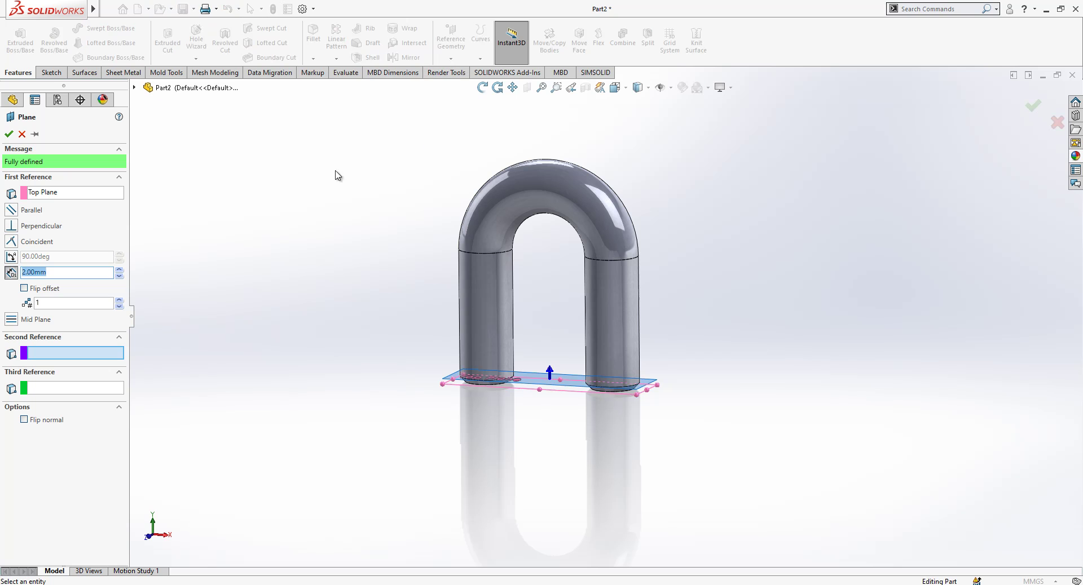
left_click(25, 288)
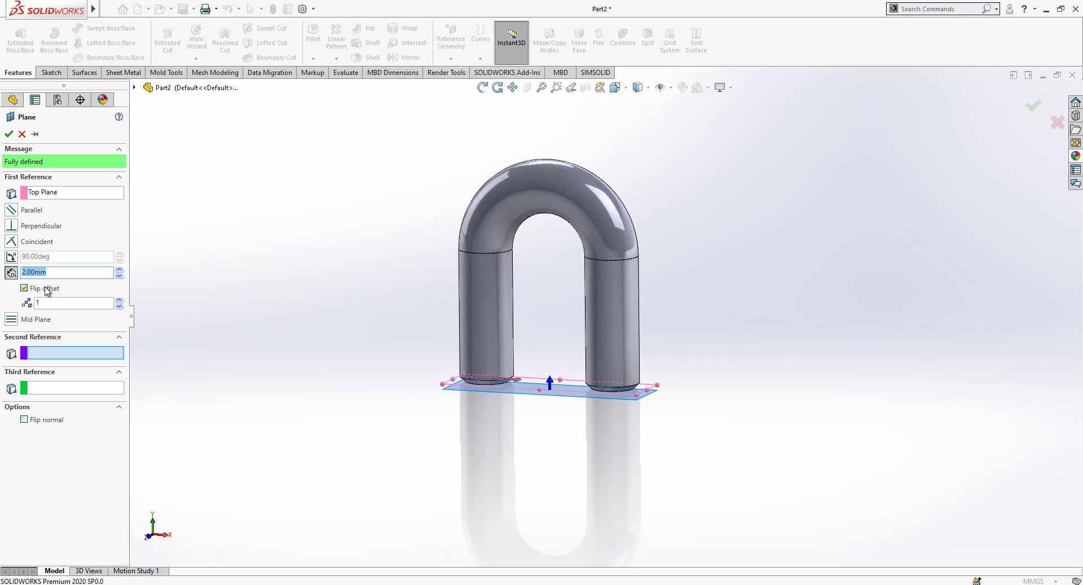
left_click(8, 134)
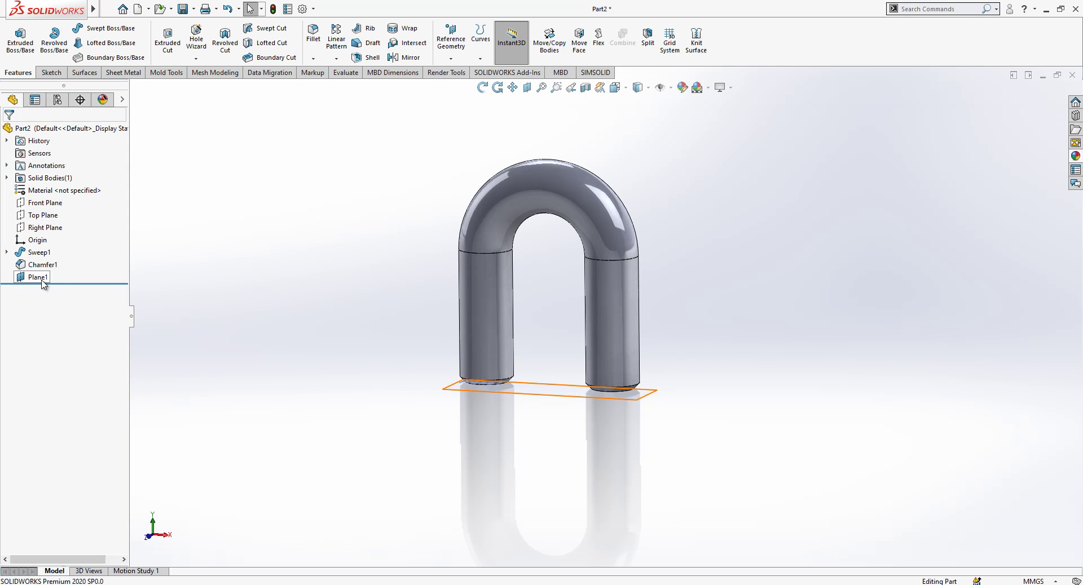
Start a sketch on the plane below the legs, convert the left leg's 20 mm circular edge into it, and finish the sketch
left_click(38, 279)
left_click(47, 262)
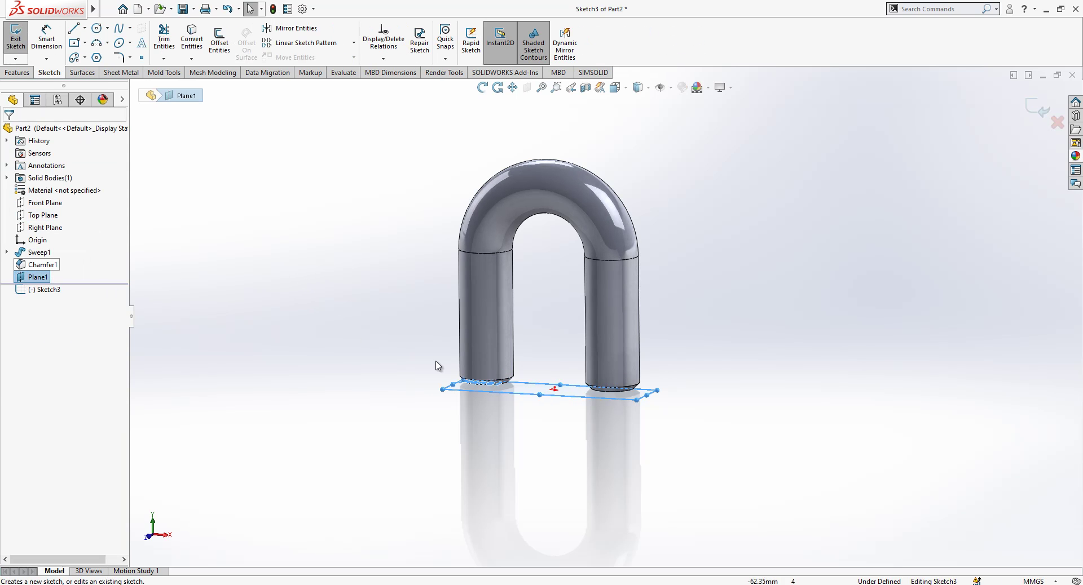
left_click(513, 381)
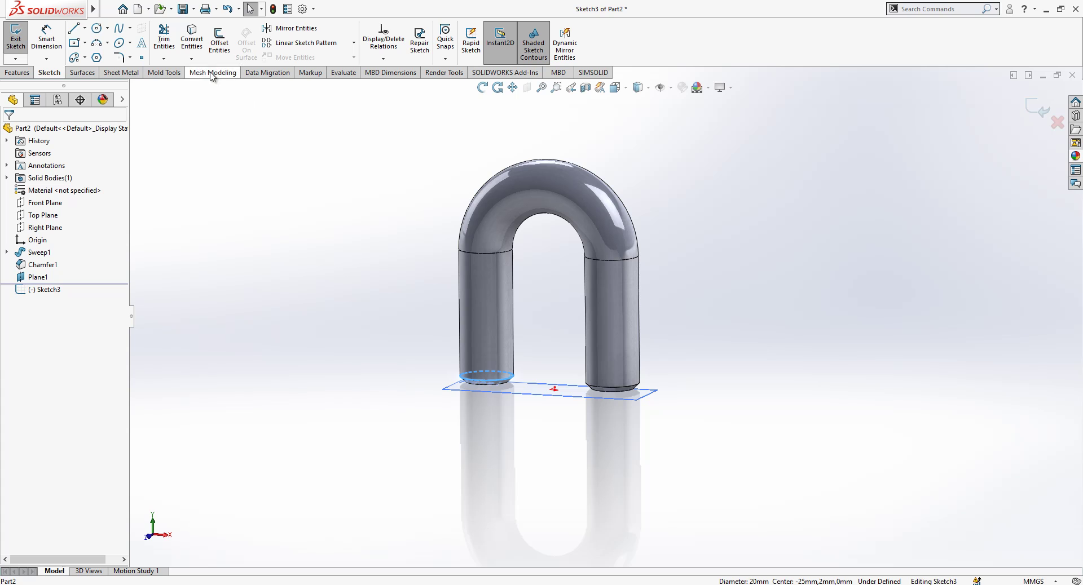
left_click(191, 38)
scroll(544, 332, "down", 1)
middle_click_drag(544, 332, 534, 367)
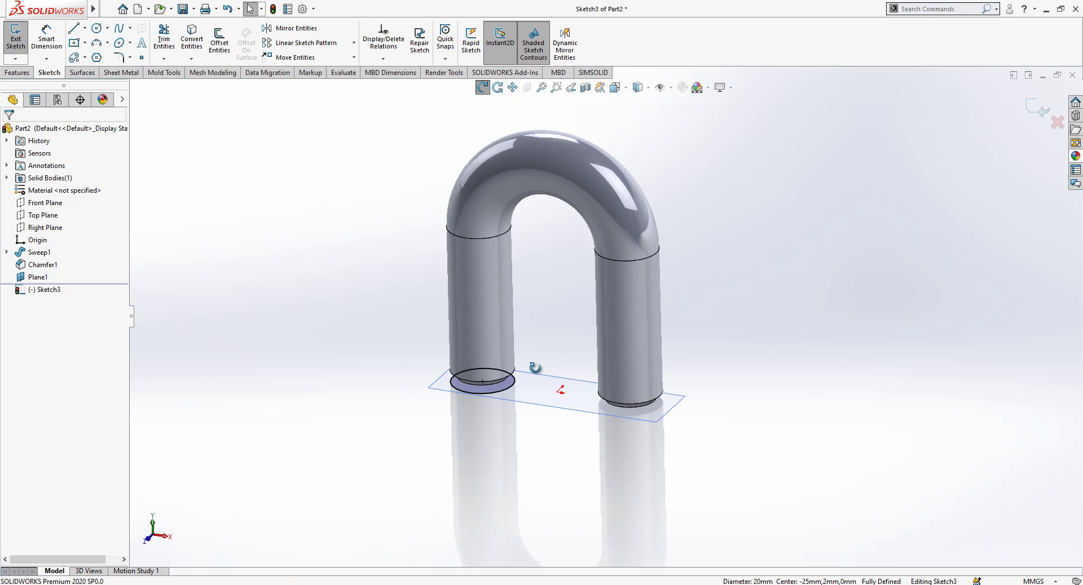
left_click(1037, 106)
Create a clockwise helix from the circle with a constant 4 mm pitch, 10 revolutions and a 0 degree start angle
left_click(482, 57)
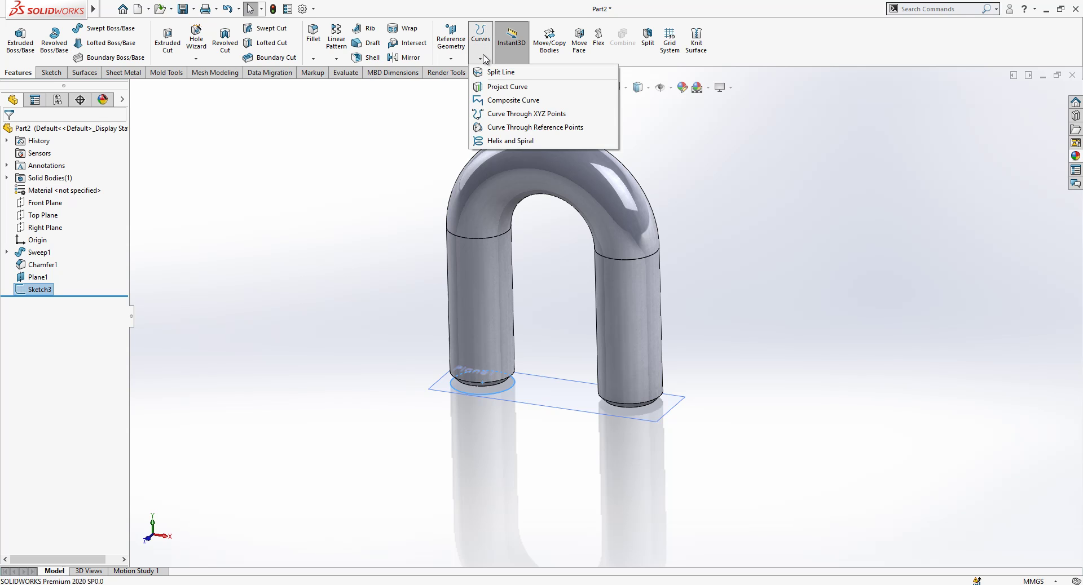
left_click(516, 142)
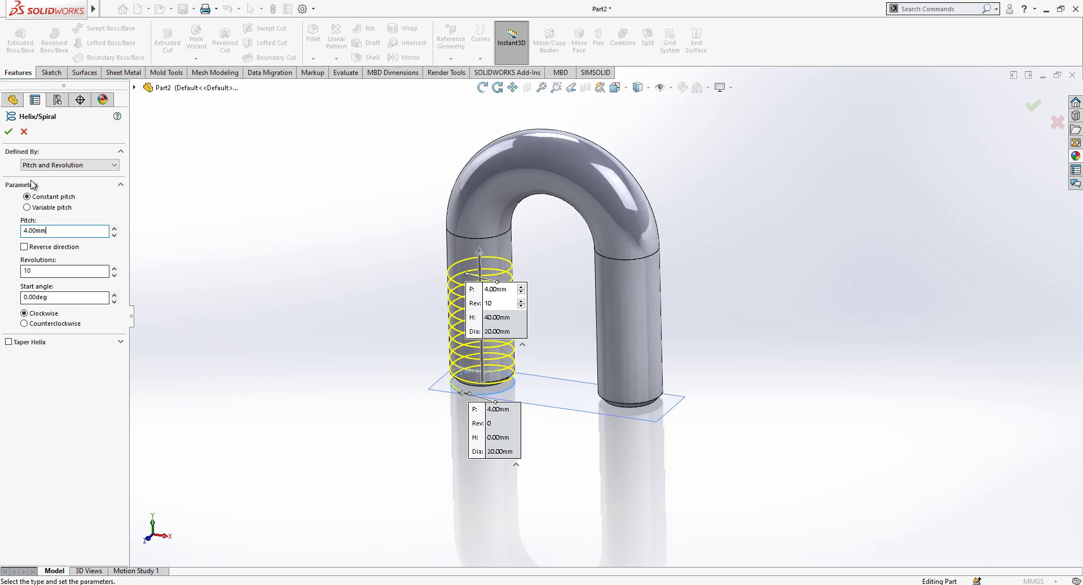
left_click(8, 132)
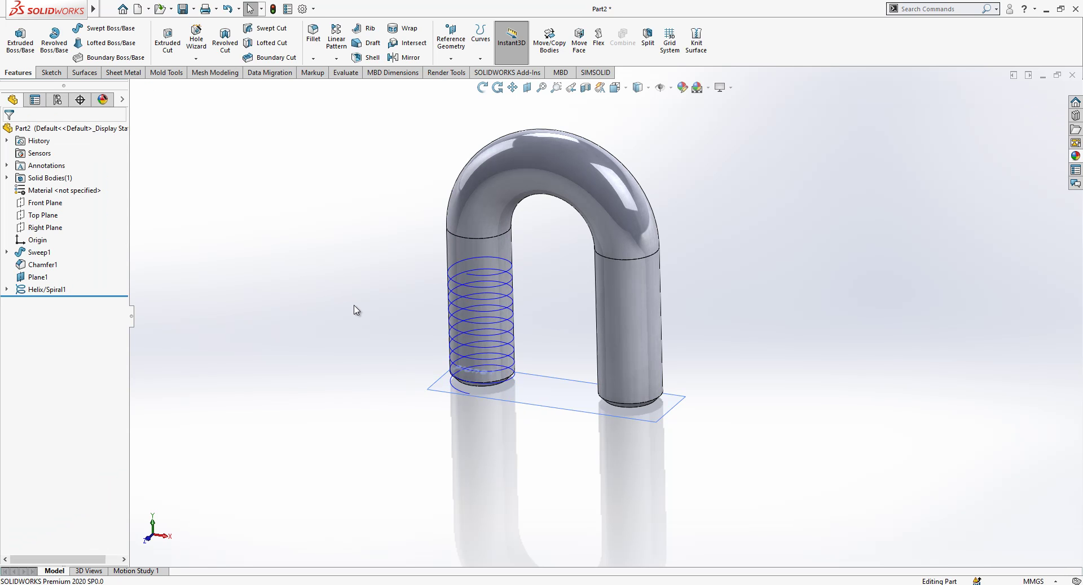
Create a reference plane offset 25 mm from the Right Plane, flipped to pass through the left leg
left_click(48, 228)
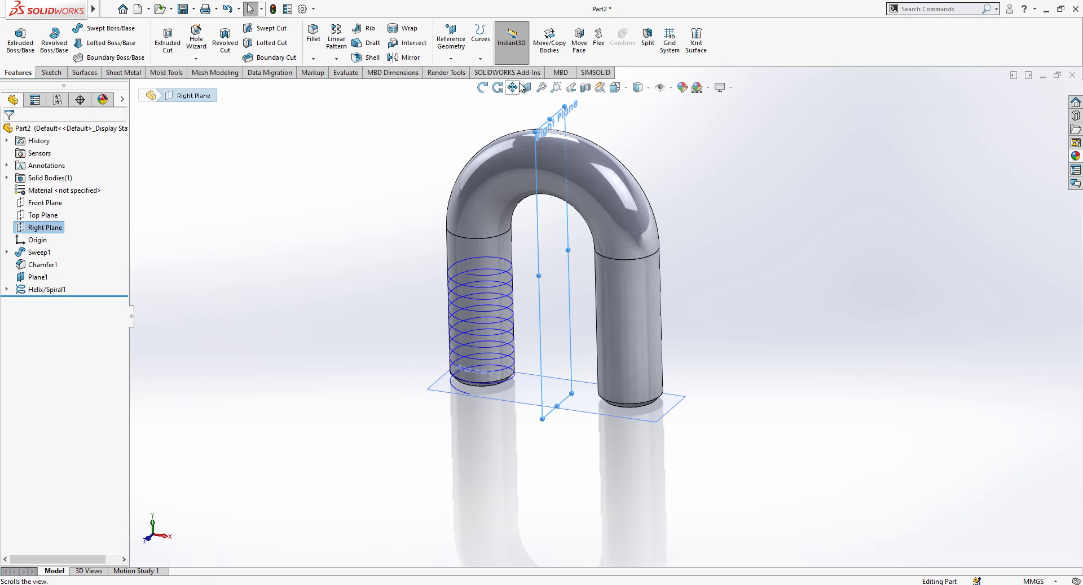
left_click(454, 50)
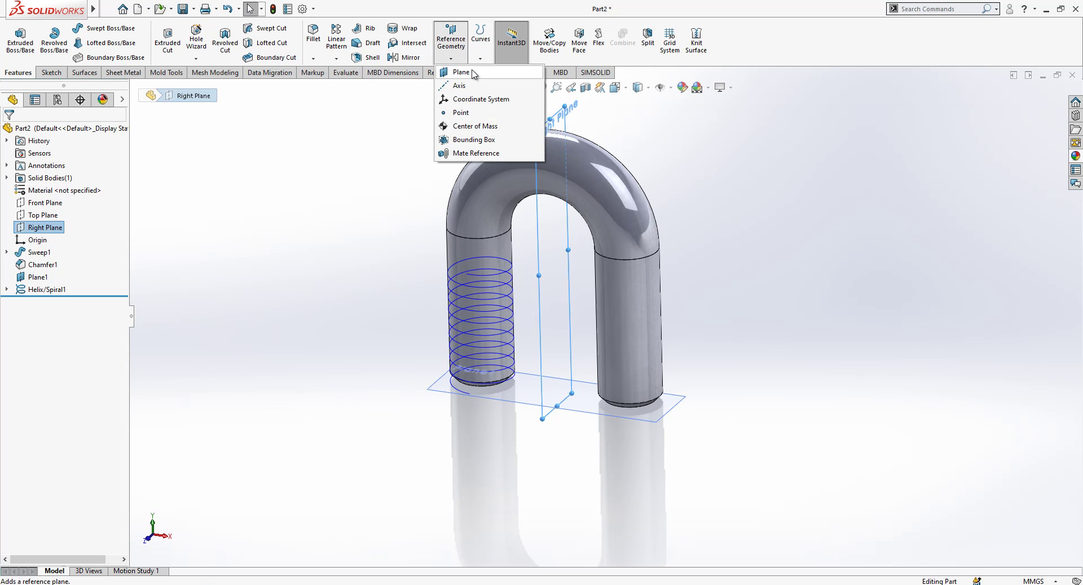
left_click(461, 72)
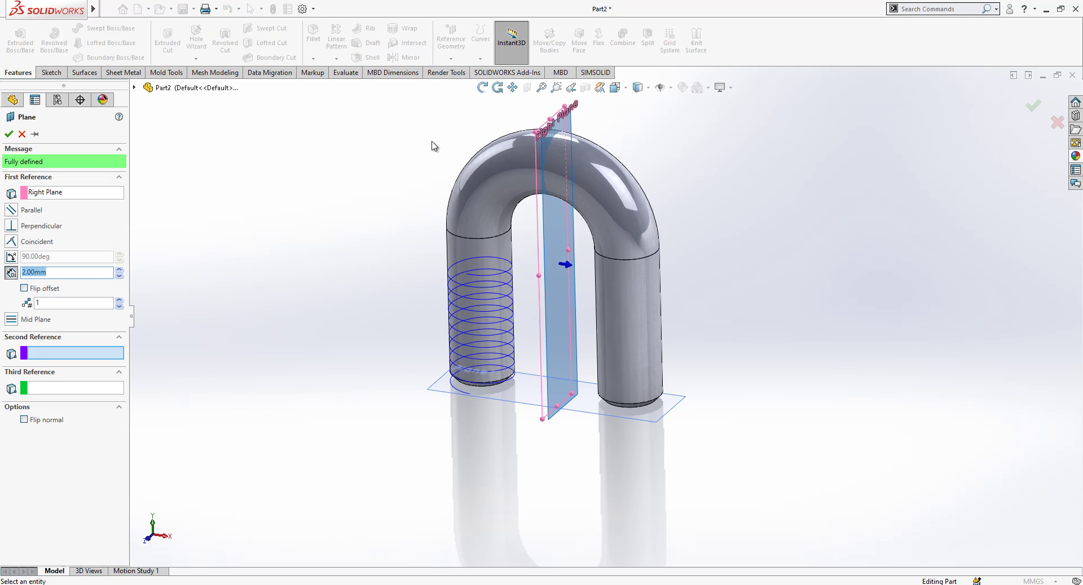
key("Return")
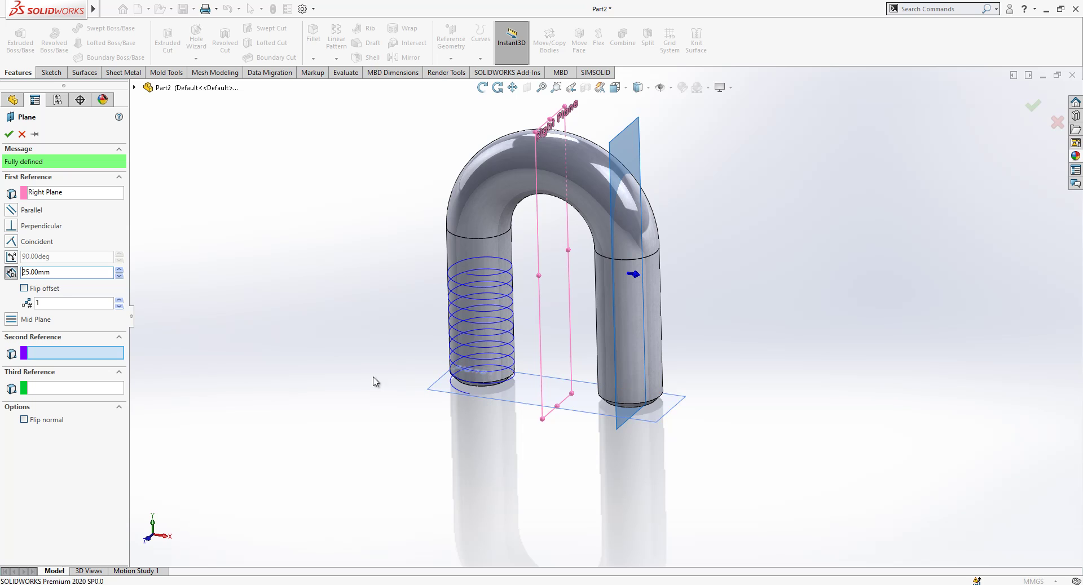
left_click(24, 288)
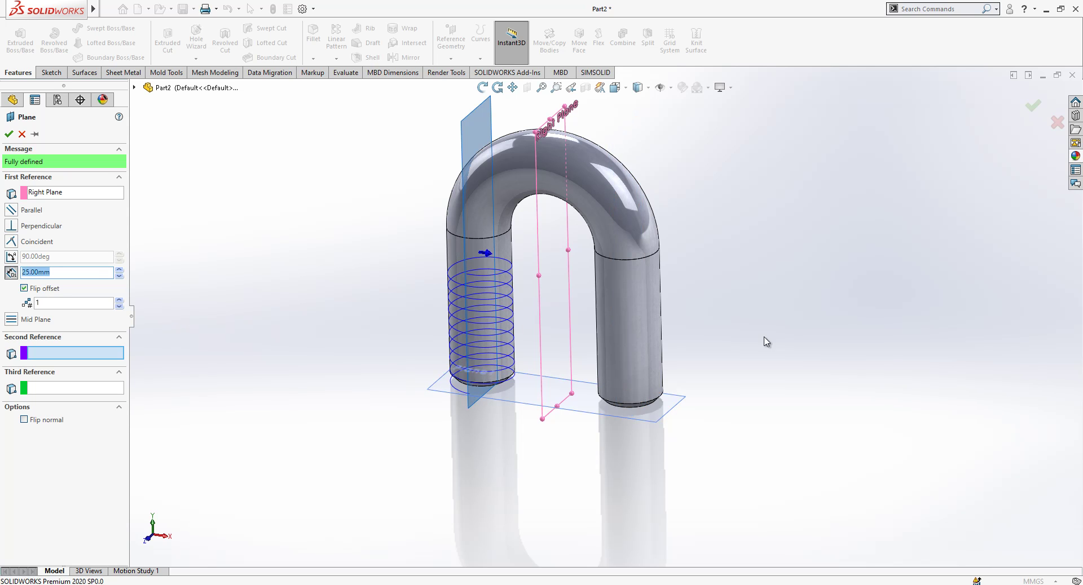
left_click(5, 137)
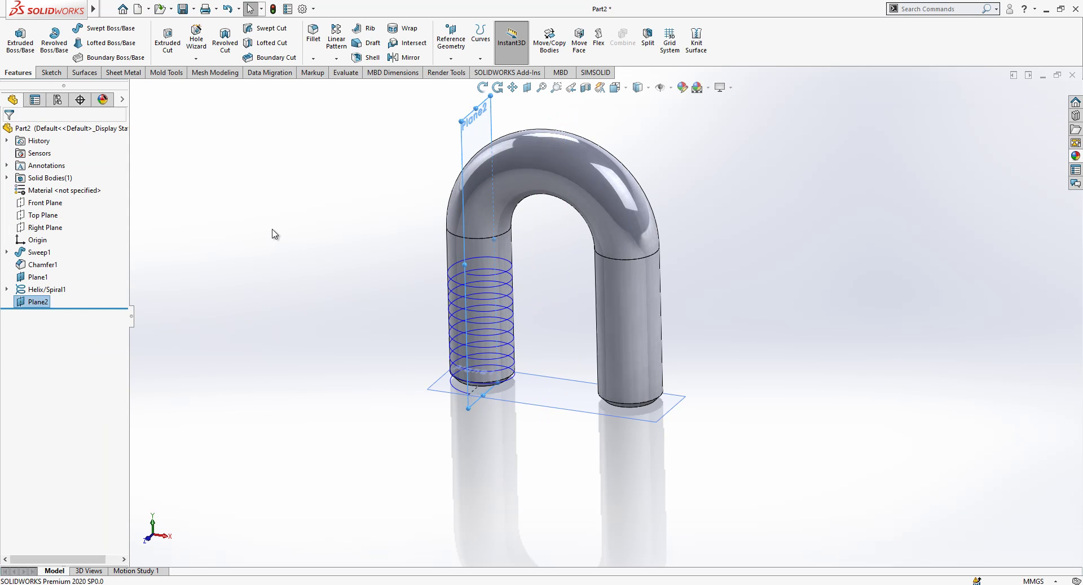
Start a sketch on the plane through the left leg and draw a line straight down from the origin, then a 10 mm horizontal line to the helix start
left_click(459, 146)
middle_click_drag(468, 217, 597, 126)
left_click(597, 150)
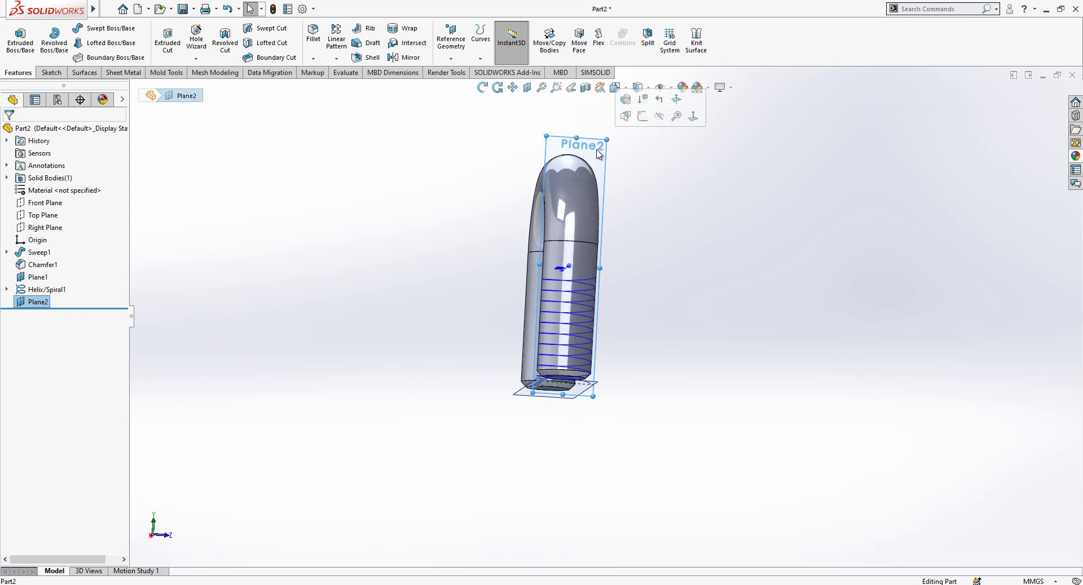
left_click(643, 116)
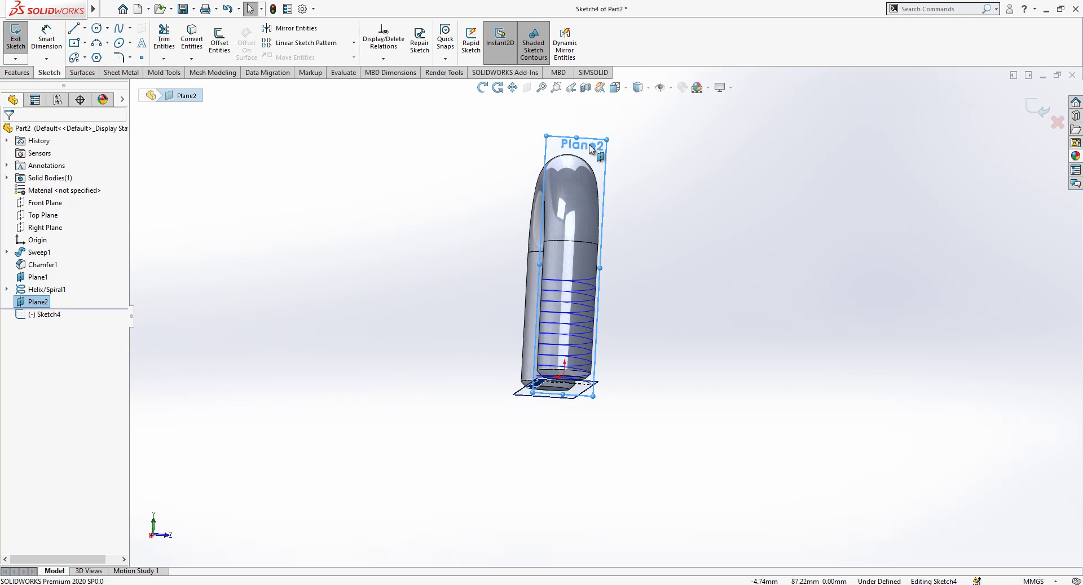
key("space")
left_click(528, 318)
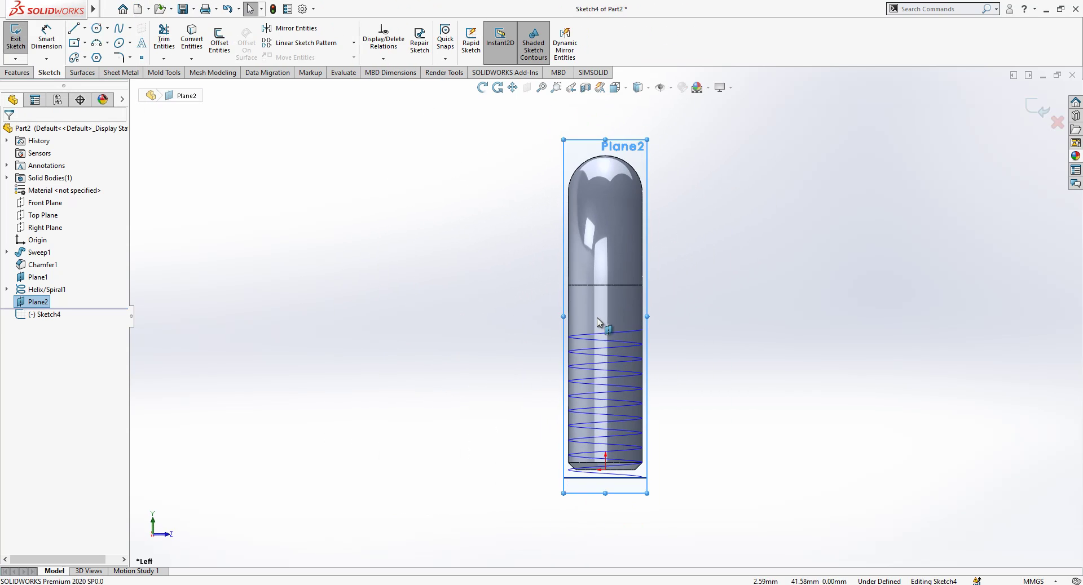
scroll(646, 402, "down", 6)
key("l")
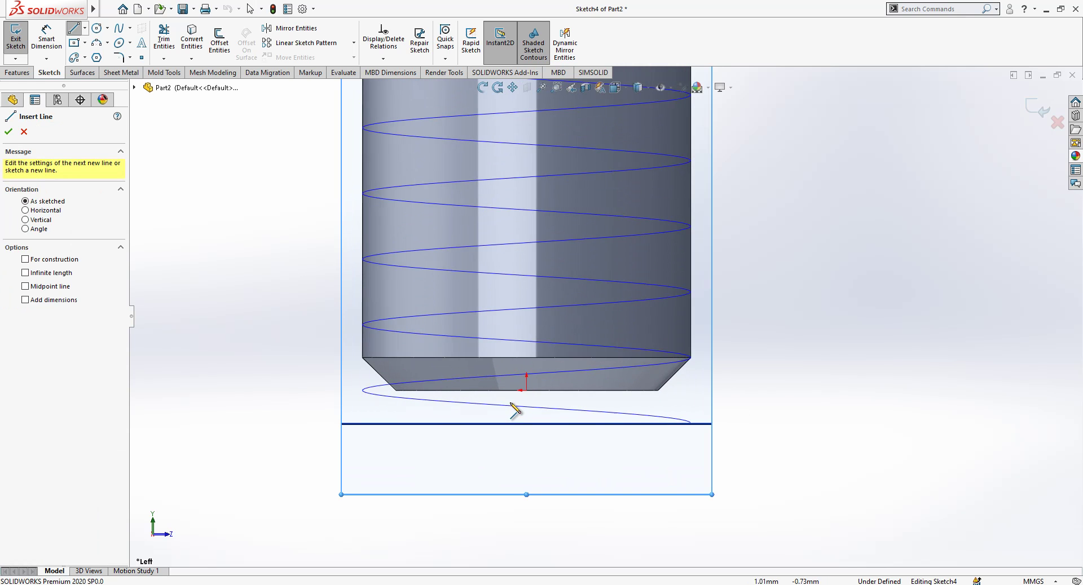
left_click(527, 391)
left_click(526, 423)
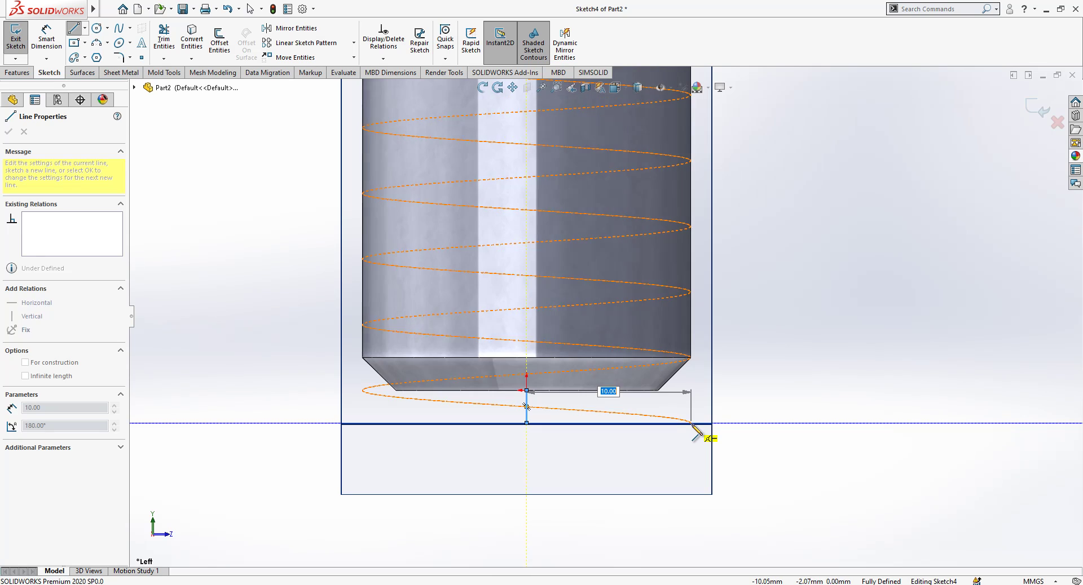
key("Escape")
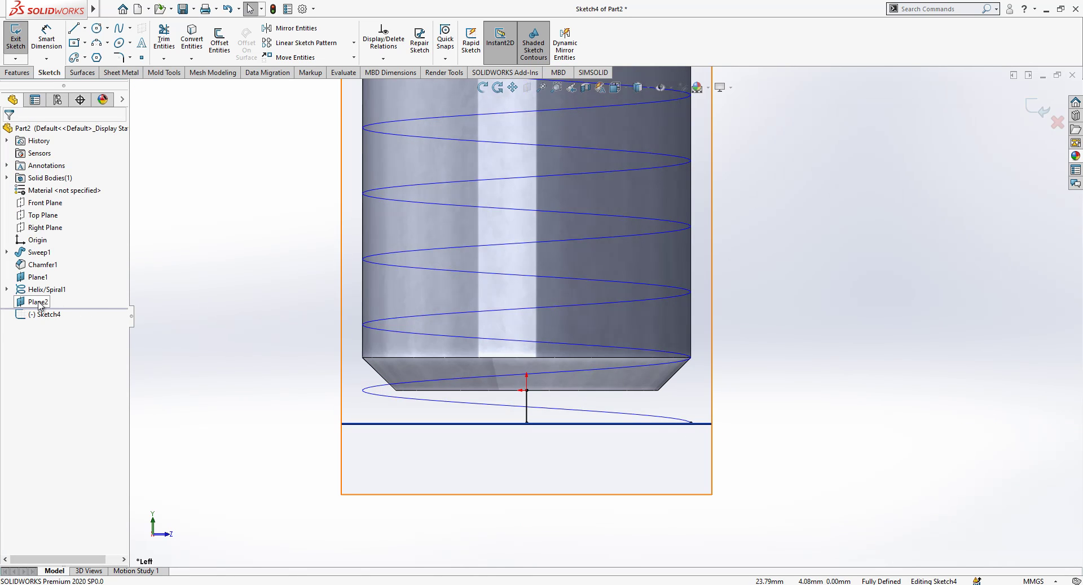
Hide both offset planes and convert the vertical and horizontal sketch lines to construction geometry
left_click(40, 277)
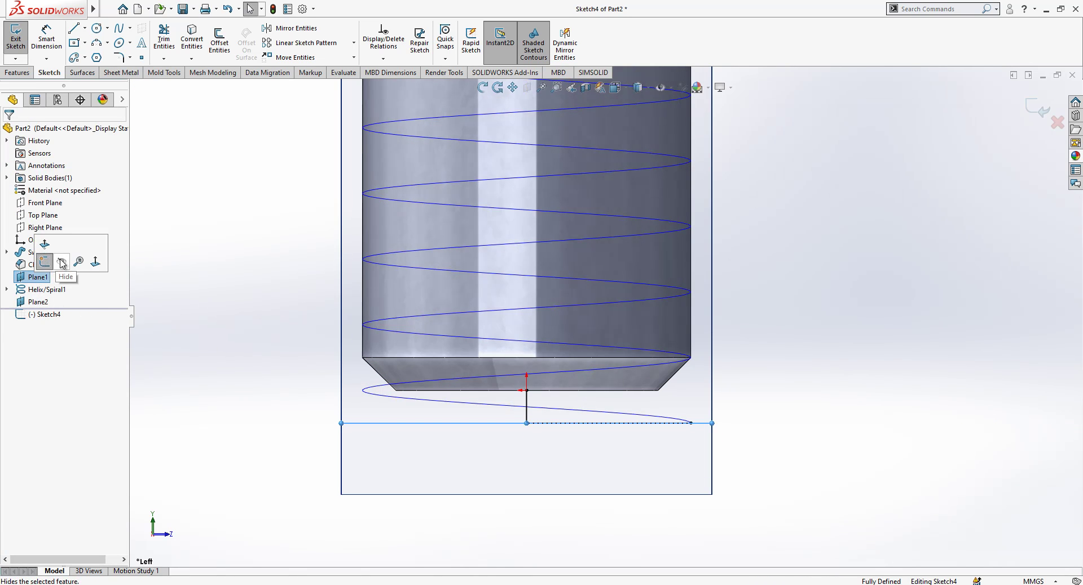
left_click(62, 261)
scroll(532, 368, "up", 1)
scroll(562, 387, "down", 2)
left_click_drag(592, 448, 494, 387)
left_click(557, 361)
scroll(554, 367, "up", 3)
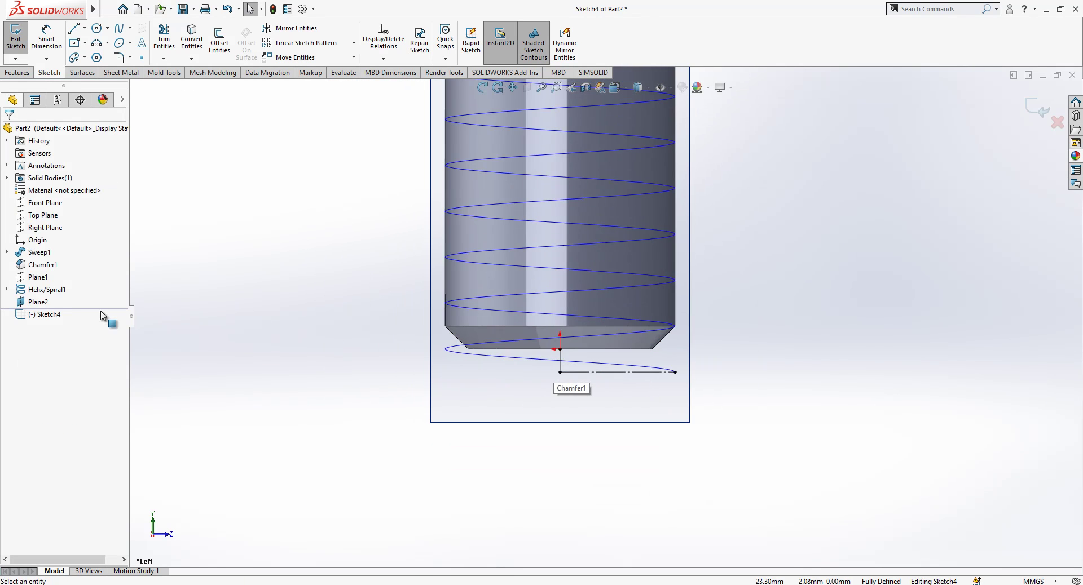
left_click(45, 302)
left_click(62, 288)
Sketch a slanted line above the helix start, vertical lines down from its ends, the outer about 2 mm, and a line joining its midpoint to the helix start
scroll(744, 372, "down", 2)
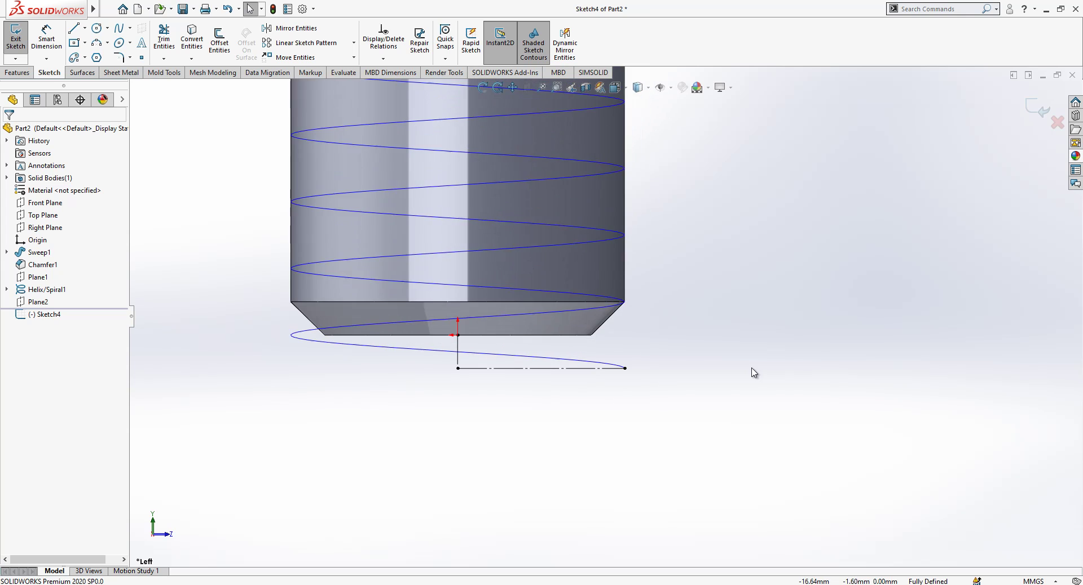
left_click(74, 33)
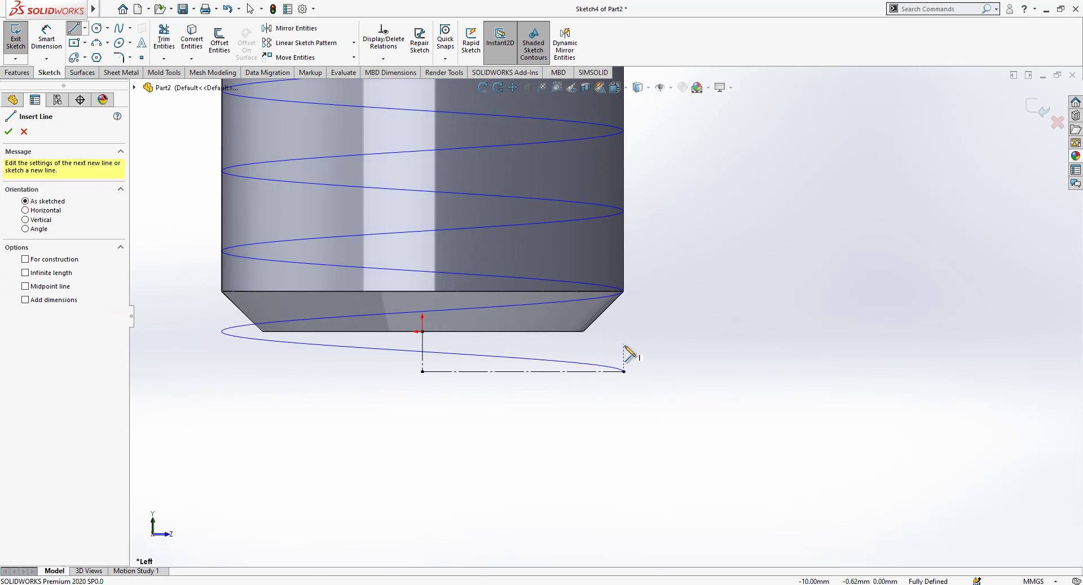
scroll(630, 350, "down", 1)
left_click(652, 332)
left_click(579, 342)
double_click(579, 372)
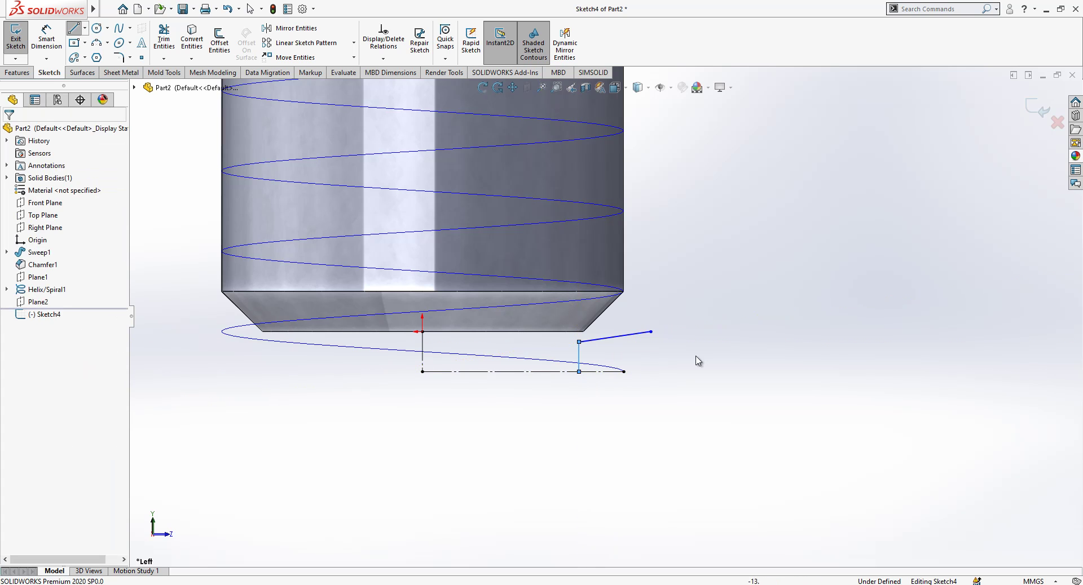
key("Escape")
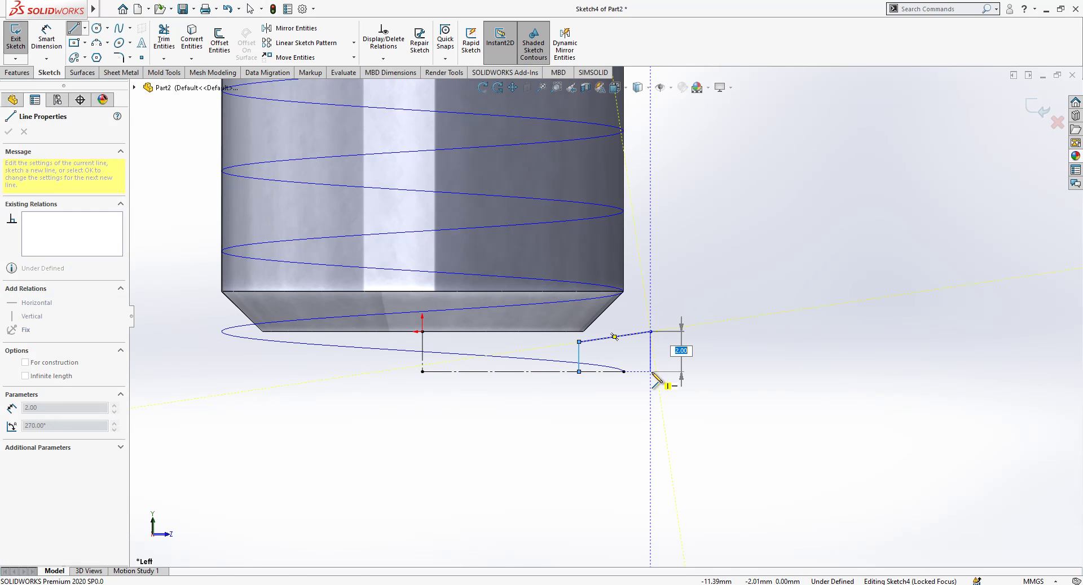
double_click(651, 372)
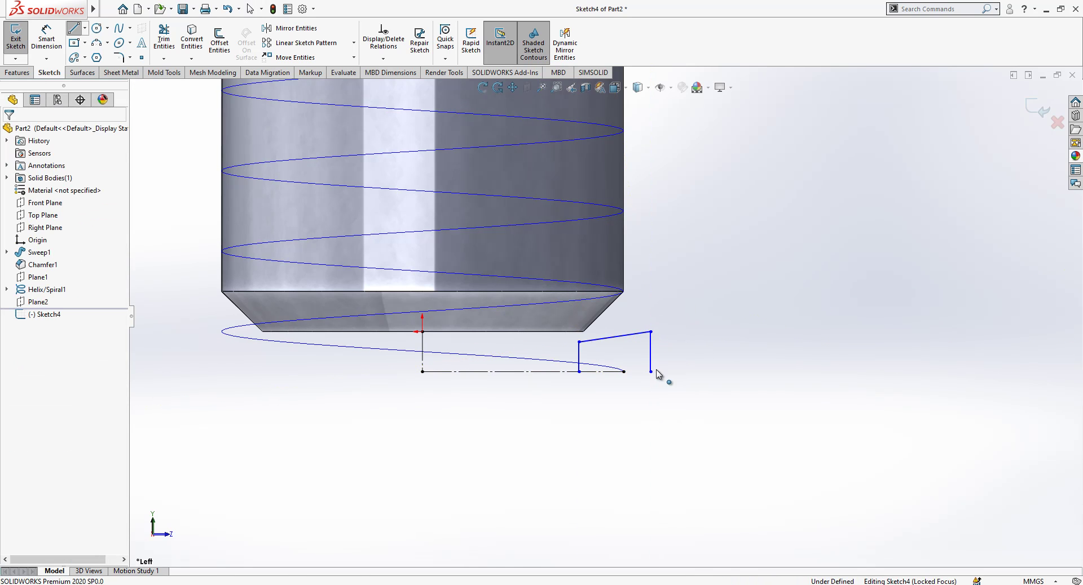
left_click(623, 371)
double_click(615, 337)
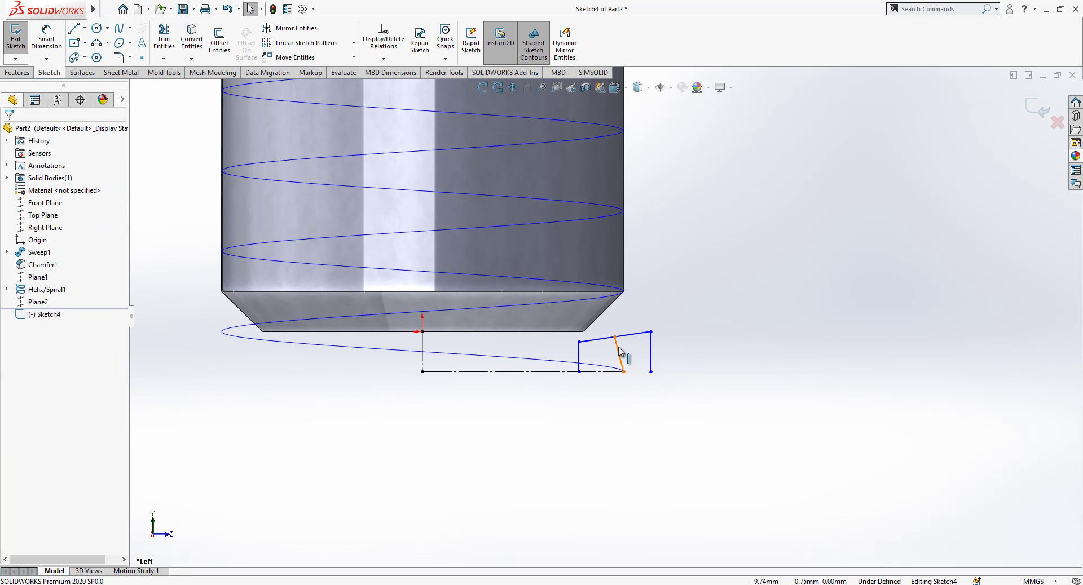
Convert the line joining the slanted line's midpoint to the helix start to construction geometry and make it vertical
left_click(620, 353)
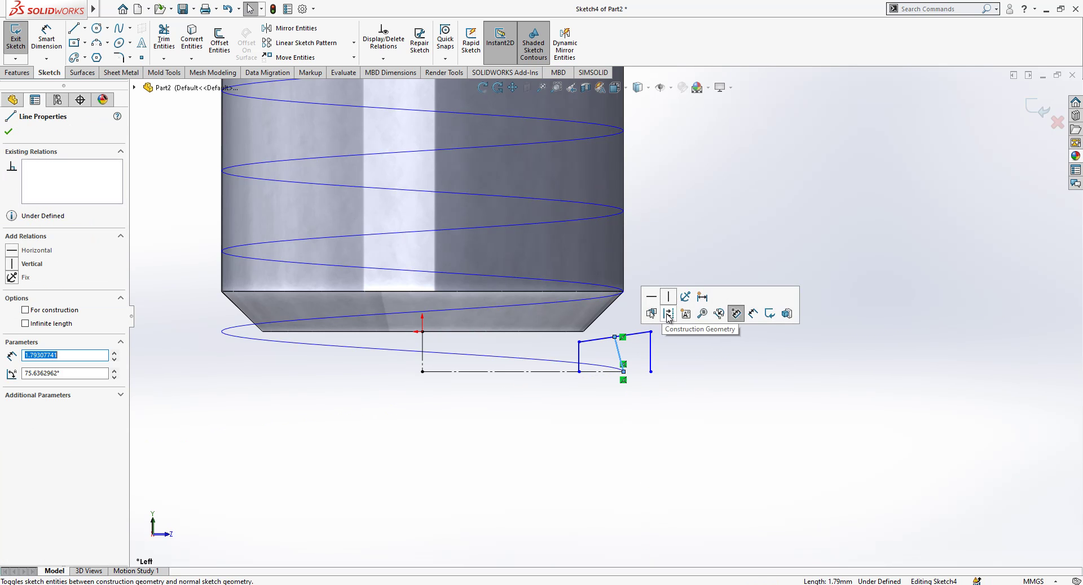
left_click(668, 314)
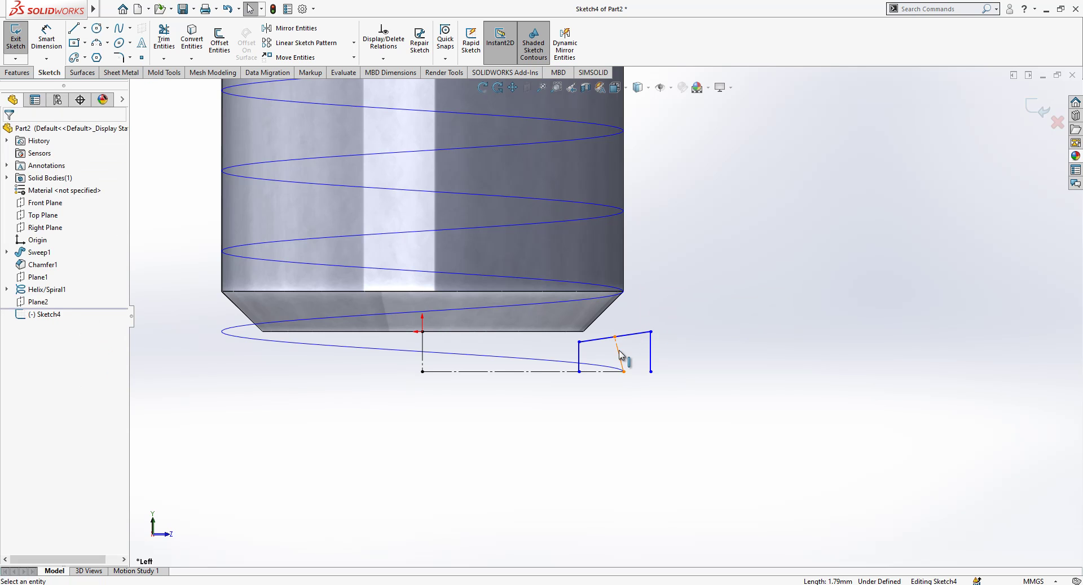
left_click(620, 354)
left_click(680, 314)
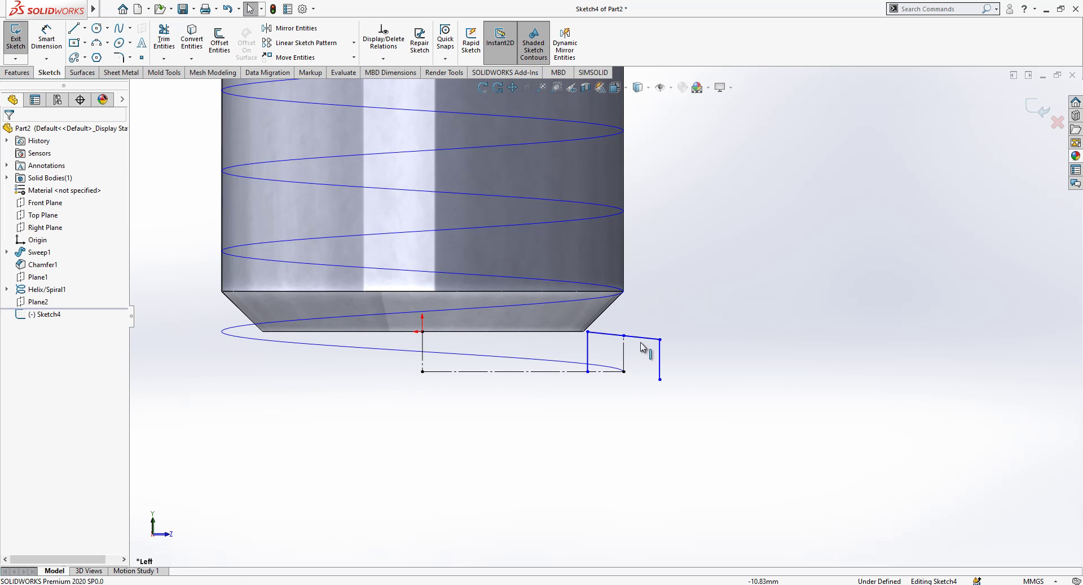
Tilt the slanted line to rise outward and align the outer vertical line's lower endpoint horizontally with the helix start
scroll(609, 340, "down", 2)
left_click_drag(579, 326, 579, 348)
left_click(599, 319)
scroll(599, 319, "up", 2)
scroll(608, 367, "down", 1)
left_click(666, 373)
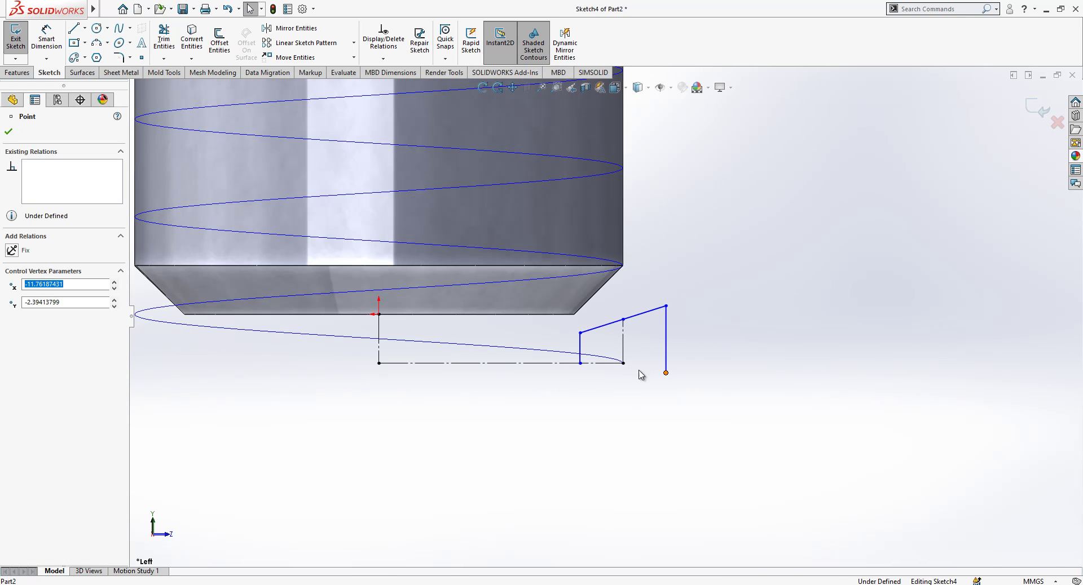
left_click(624, 364, "ctrl")
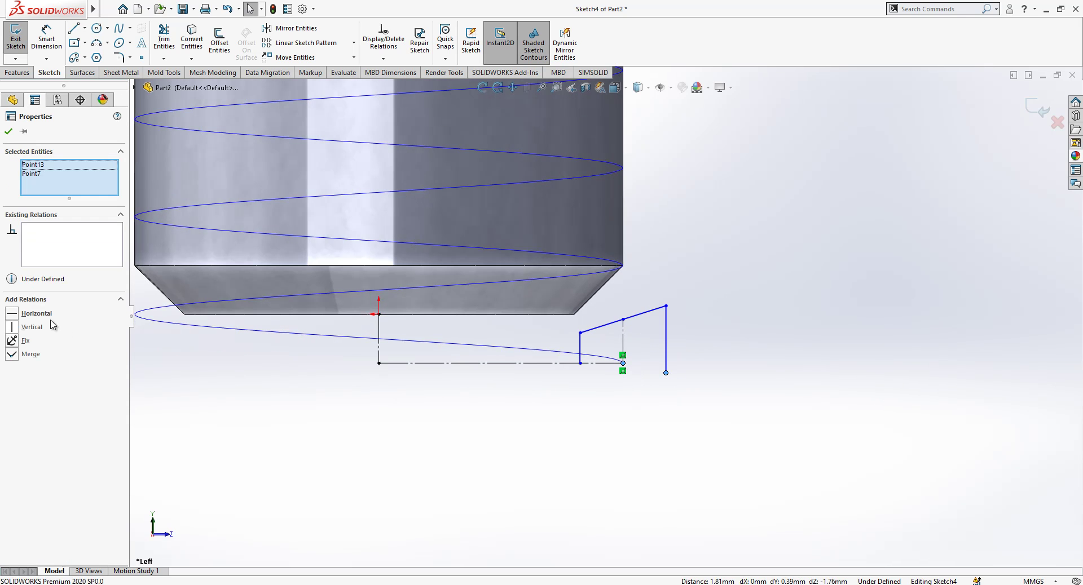
key("Escape")
Mirror the chain of slanted and vertical lines about the horizontal construction line to close the trapezoidal thread profile
left_click(667, 333)
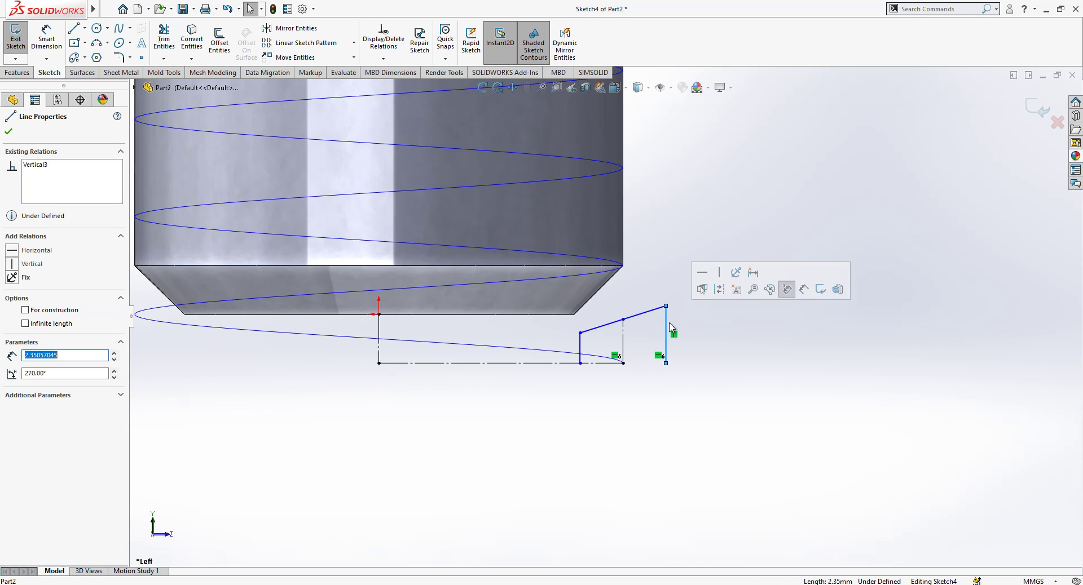
right_click(669, 331)
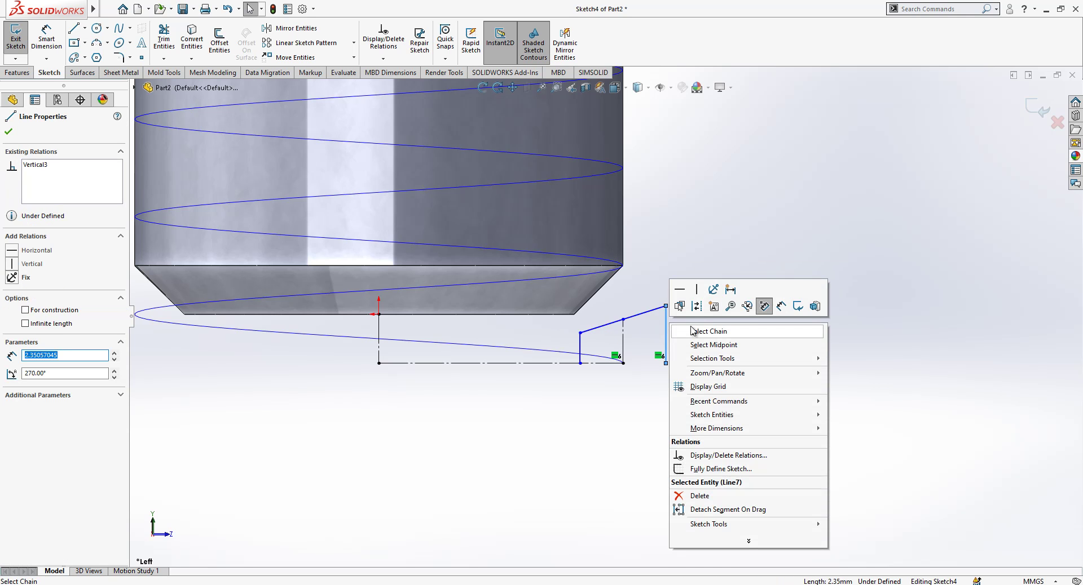
left_click(691, 331)
left_click(285, 31)
left_click(76, 285)
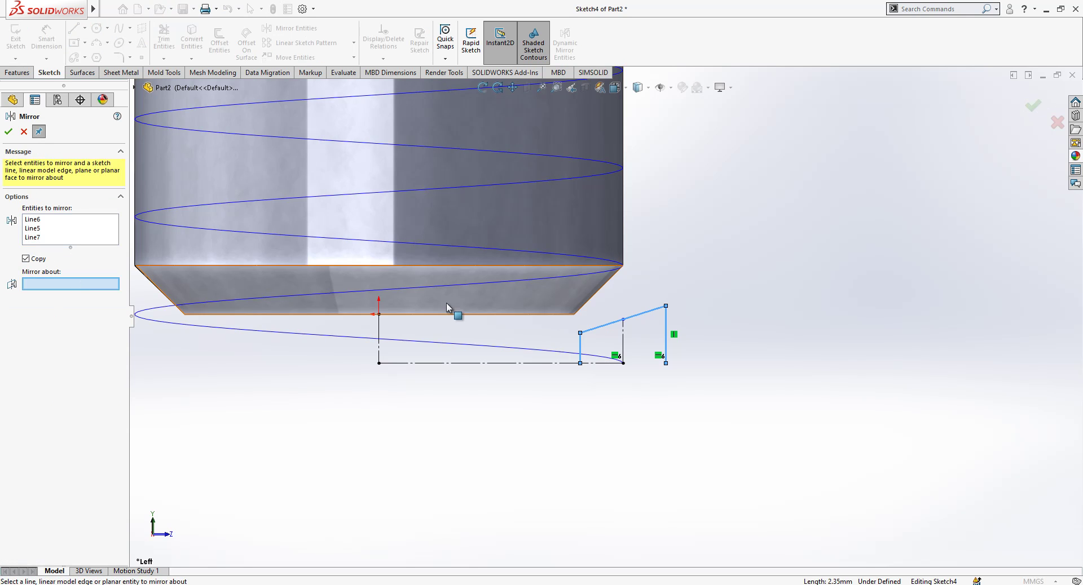
left_click(557, 363)
right_click(556, 364)
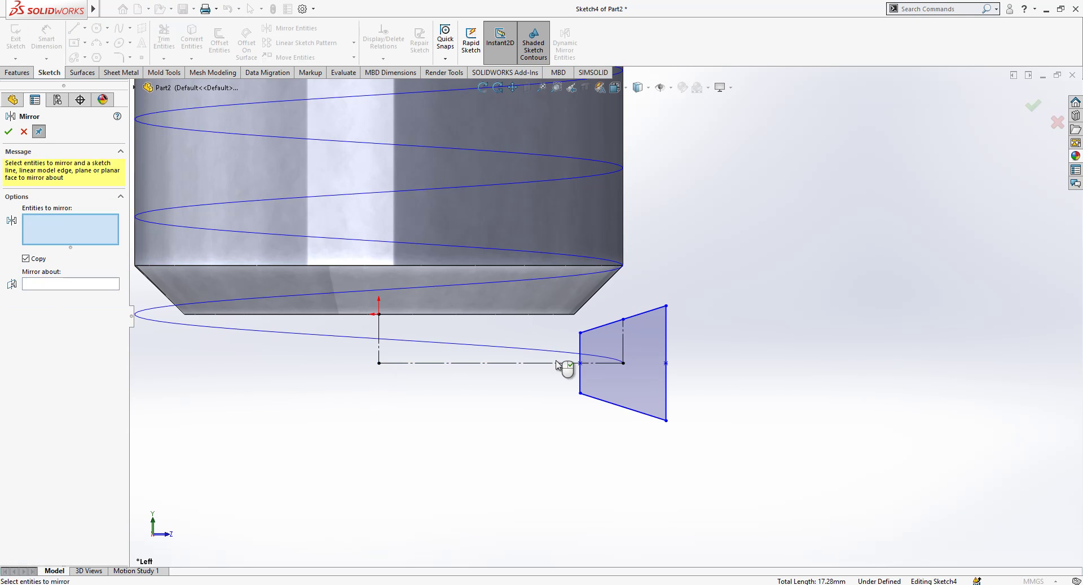
scroll(558, 393, "up", 2)
scroll(558, 395, "down", 2)
key("Escape")
Dimension the thread profile's short inner edge to 1.5 mm
left_click(46, 39)
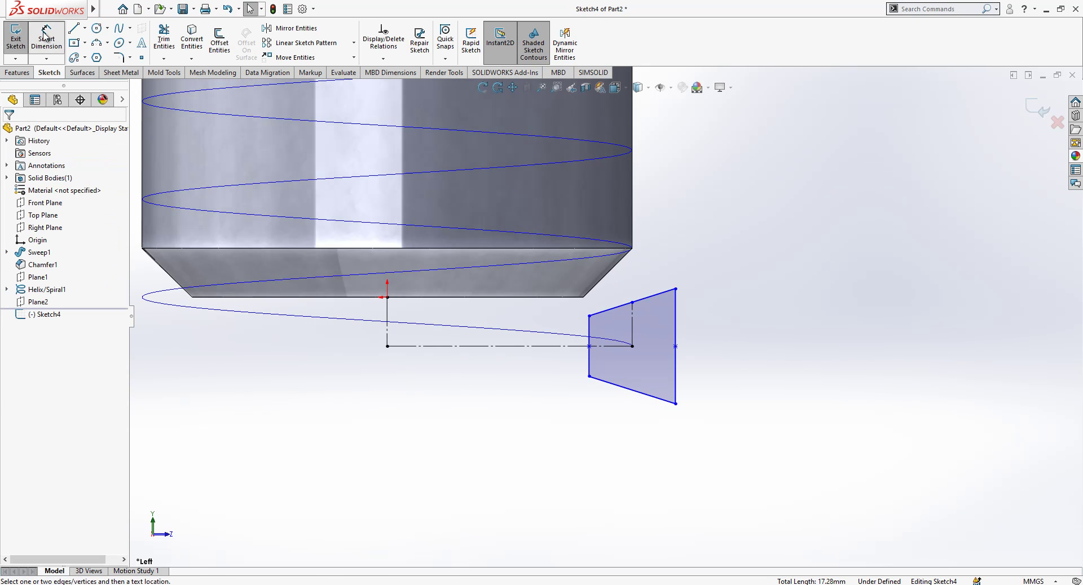
left_click(590, 327)
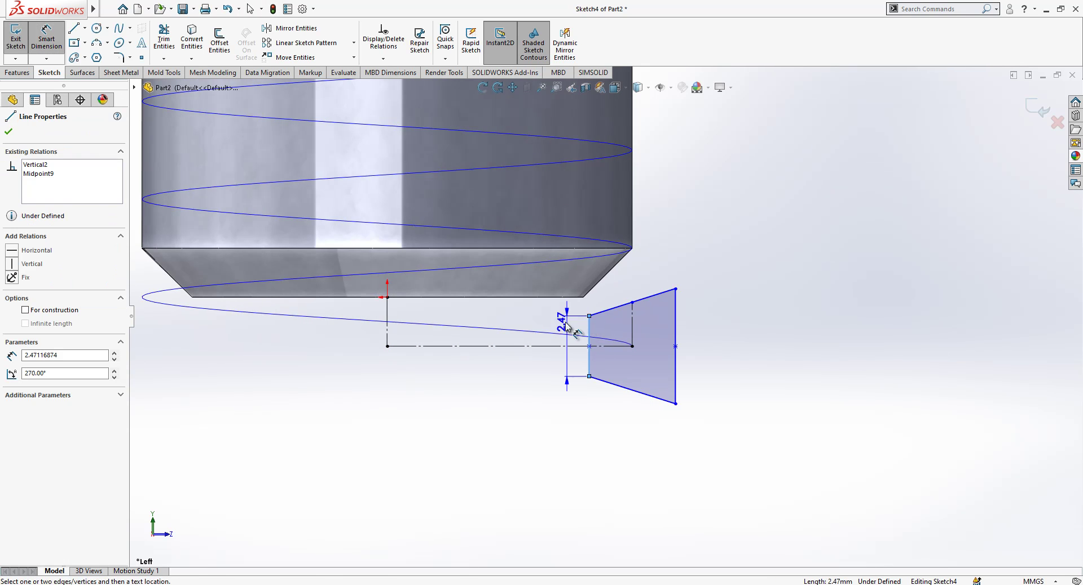
left_click(529, 382)
type("1.5")
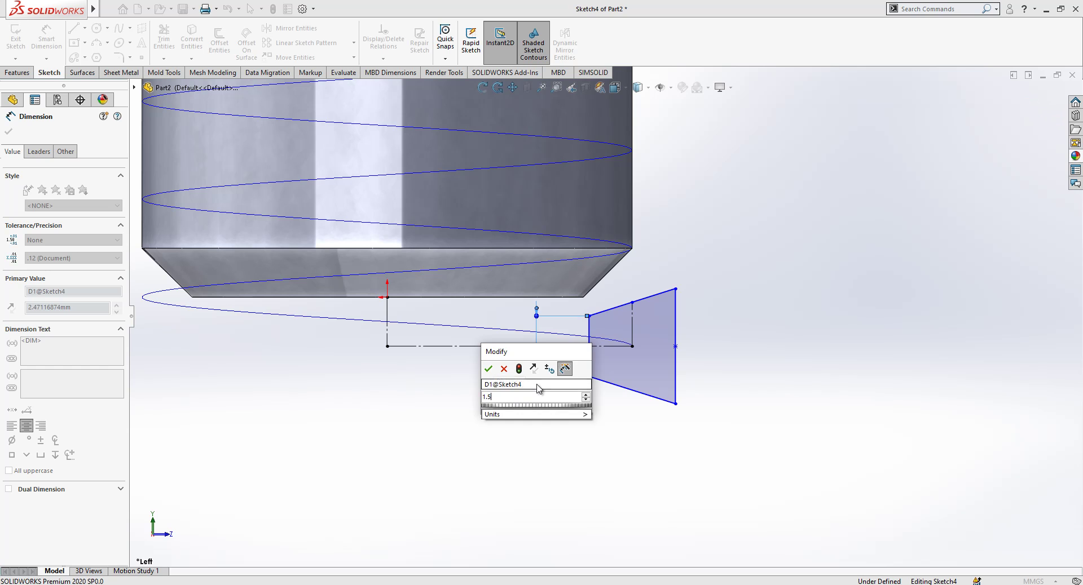
key("Return")
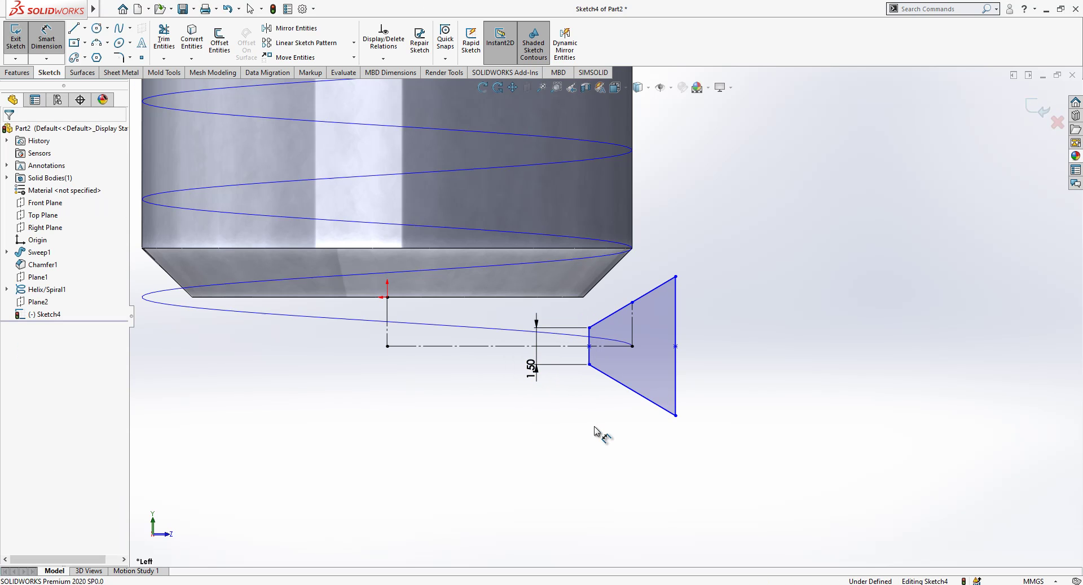
Add a doubled dimension of 2.5 mm about the horizontal construction line for the profile's width at the helix start
left_click(632, 303)
left_click(622, 346)
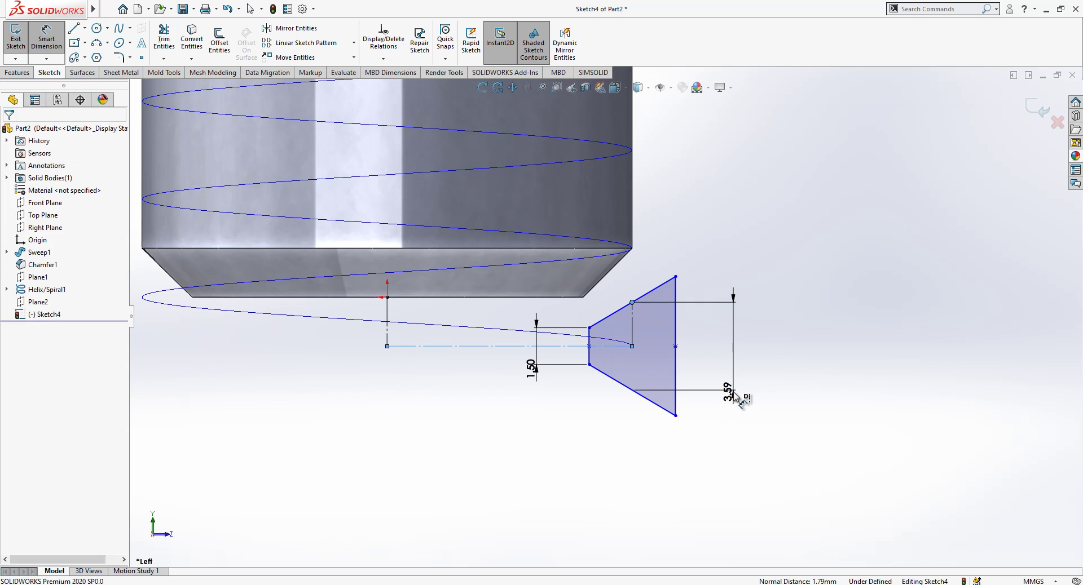
left_click(735, 396)
type("2.5")
key("Return")
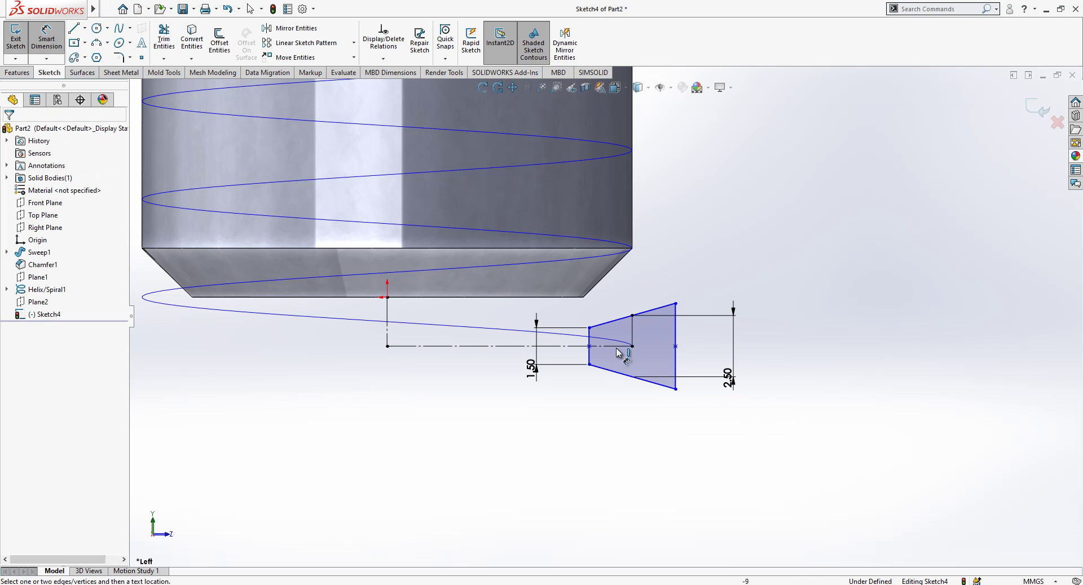
Try a 10 mm distance between the profile's inner corner and the vertical construction line below the origin, then undo the dimension
left_click(590, 329)
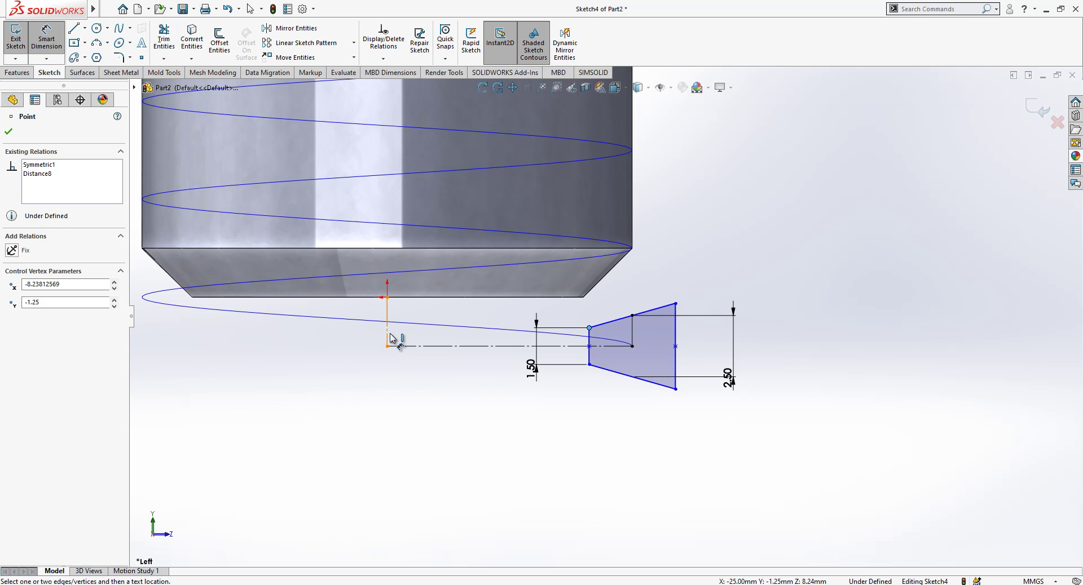
left_click(389, 343)
left_click(434, 409)
type("10")
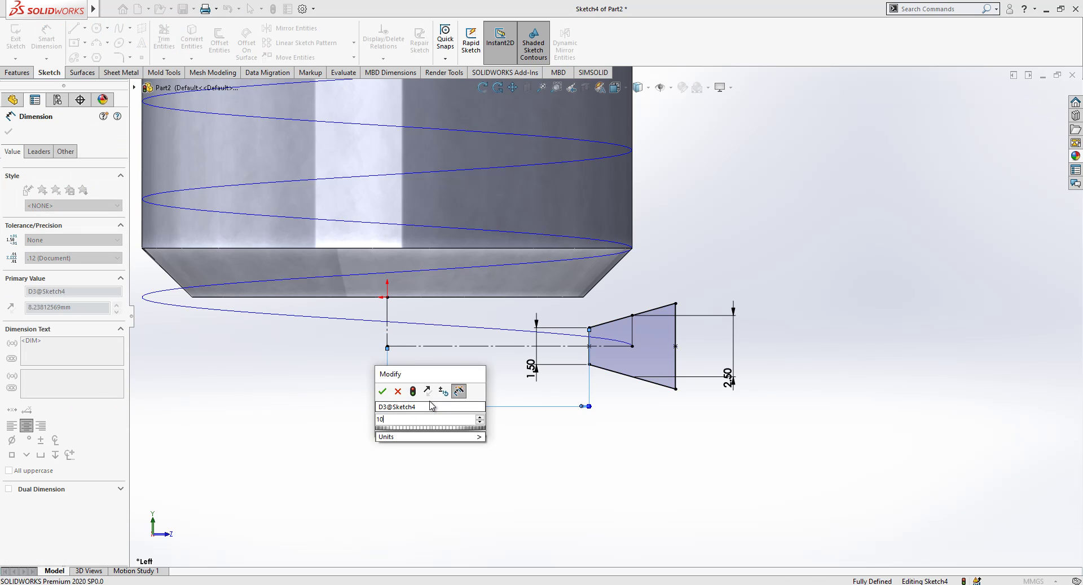
key("Return")
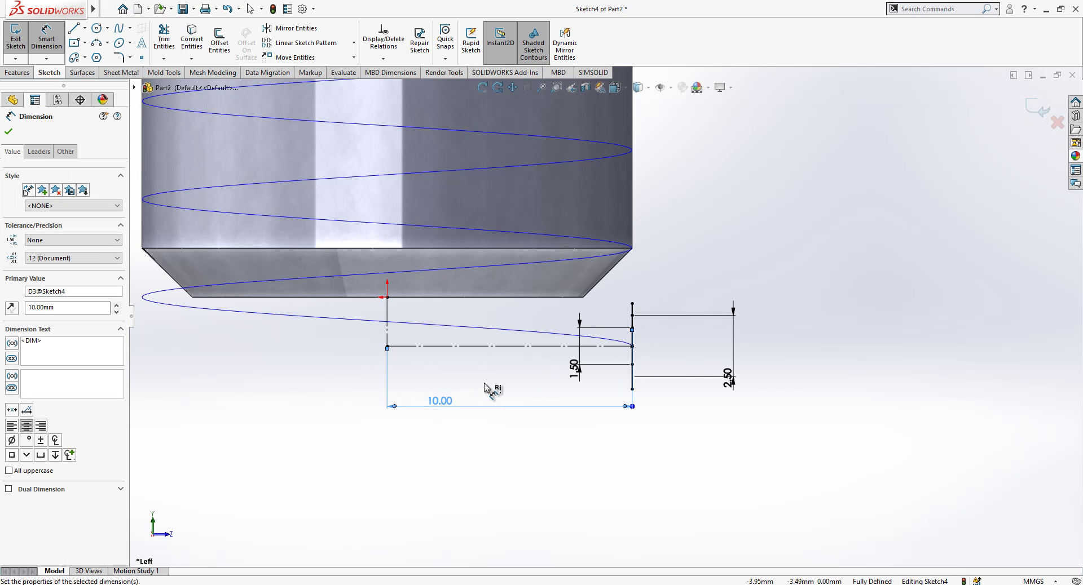
key("ctrl+z")
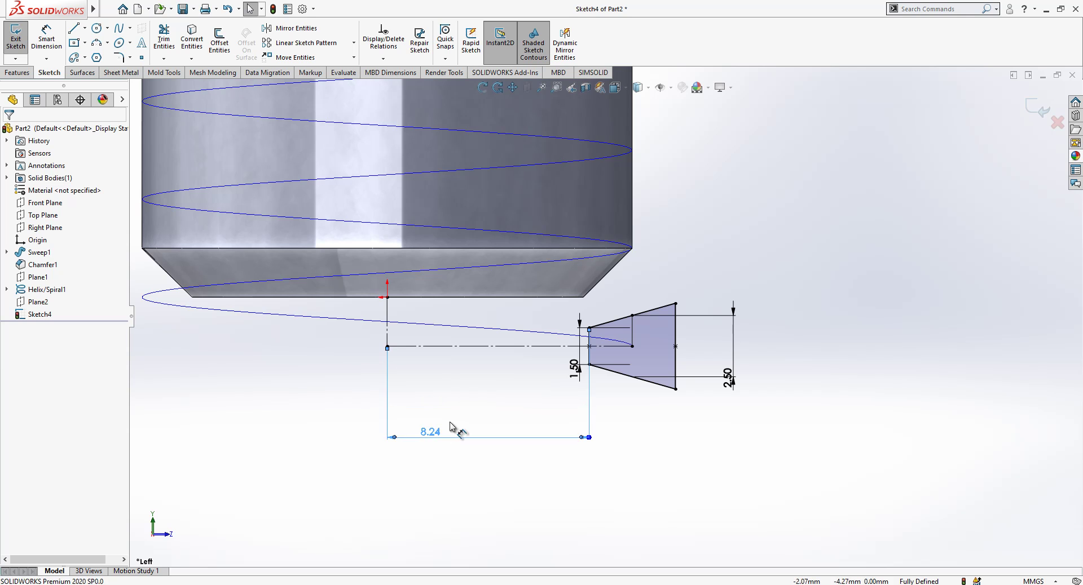
key("ctrl+z")
left_click(46, 39)
left_click(632, 333)
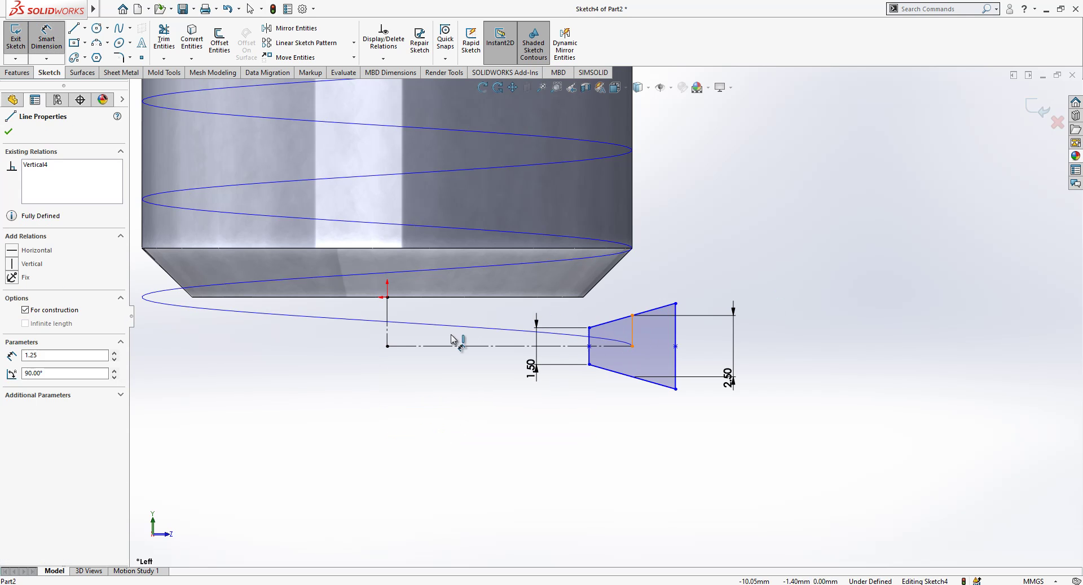
left_click(387, 346)
left_click(463, 434)
left_click(540, 303)
key("Escape")
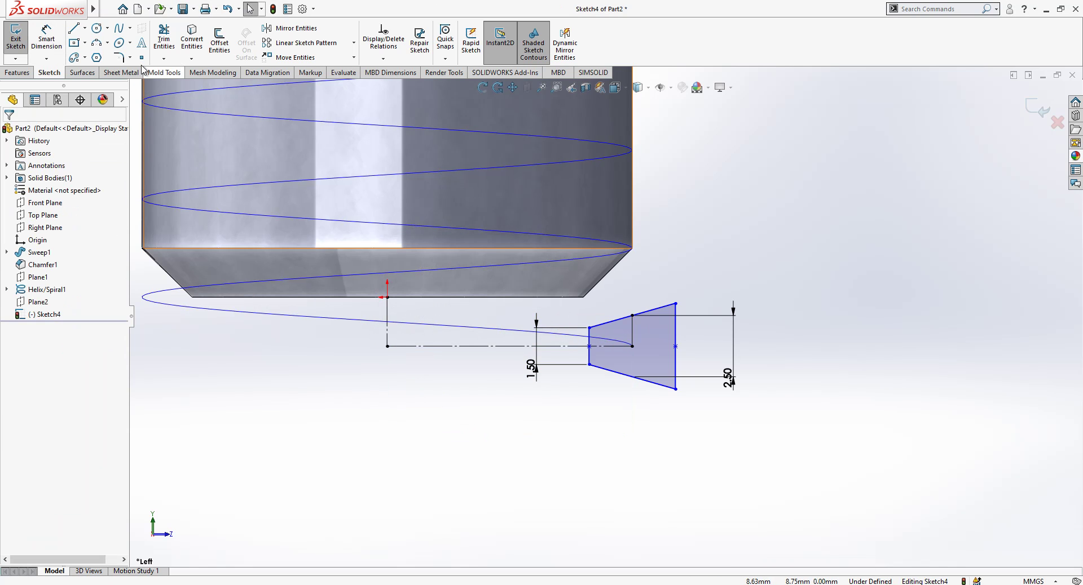
Set the distance between the thread profile's inner and outer vertical edges to 5 mm and finish the sketch
left_click(47, 40)
left_click(589, 346)
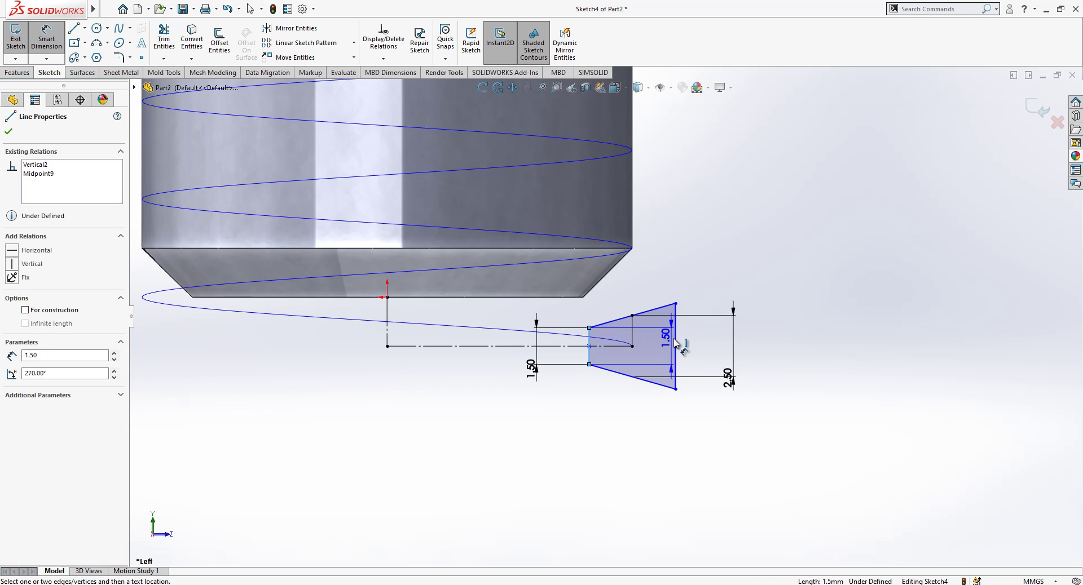
left_click(676, 330)
left_click(692, 271)
type("5")
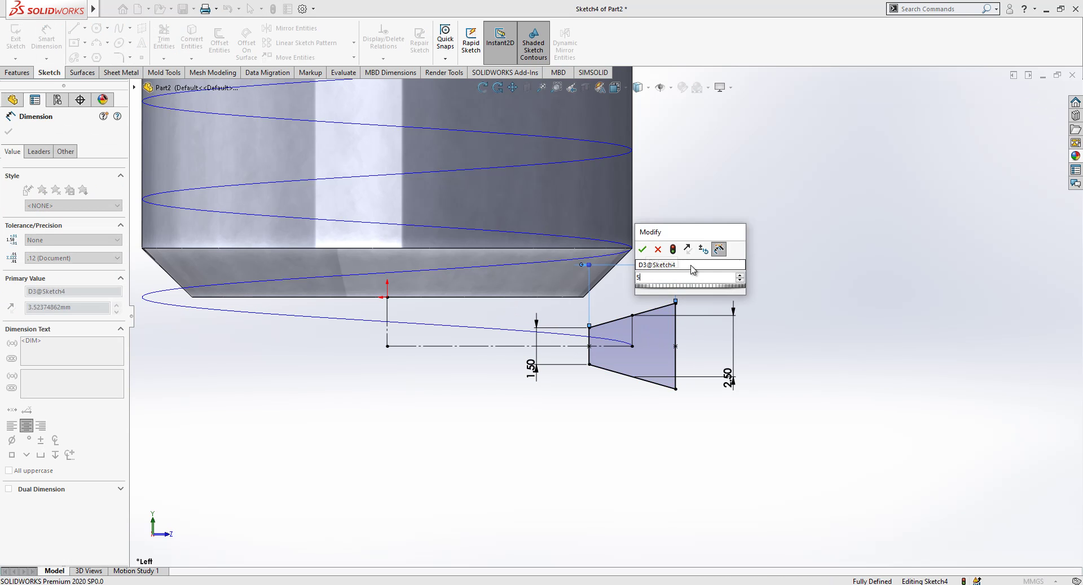
key("Return")
left_click(789, 281)
scroll(791, 280, "up", 2)
scroll(789, 285, "up", 2)
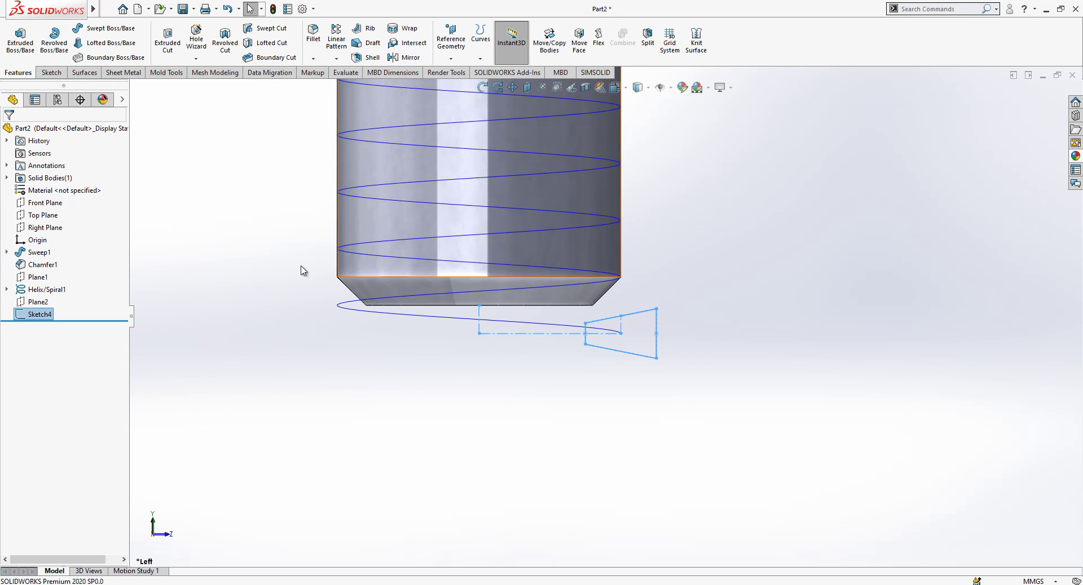
Create a swept cut of the trapezoidal thread profile along the helix on the left leg
left_click(281, 34)
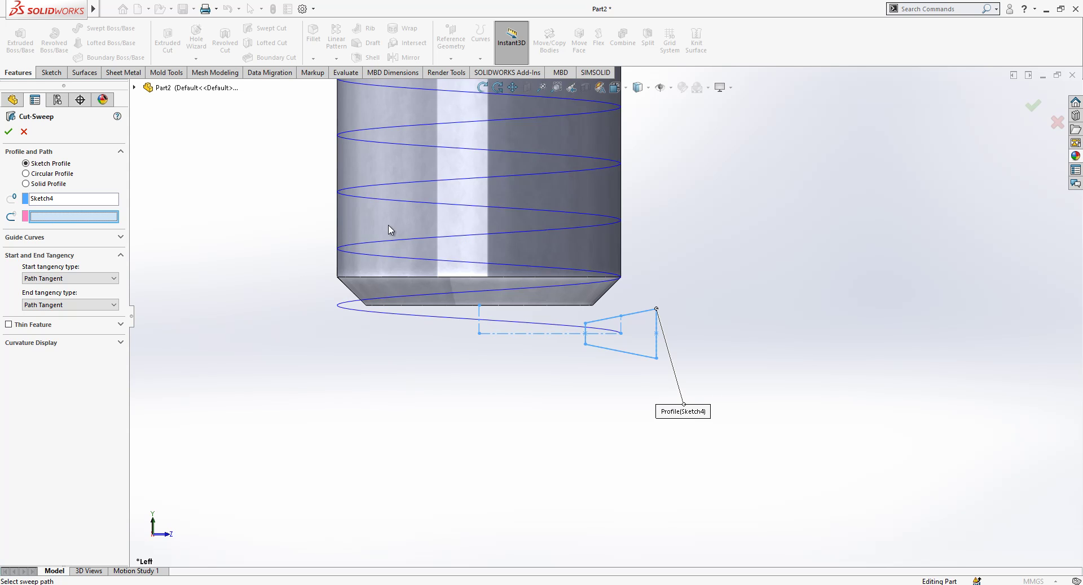
left_click(428, 241)
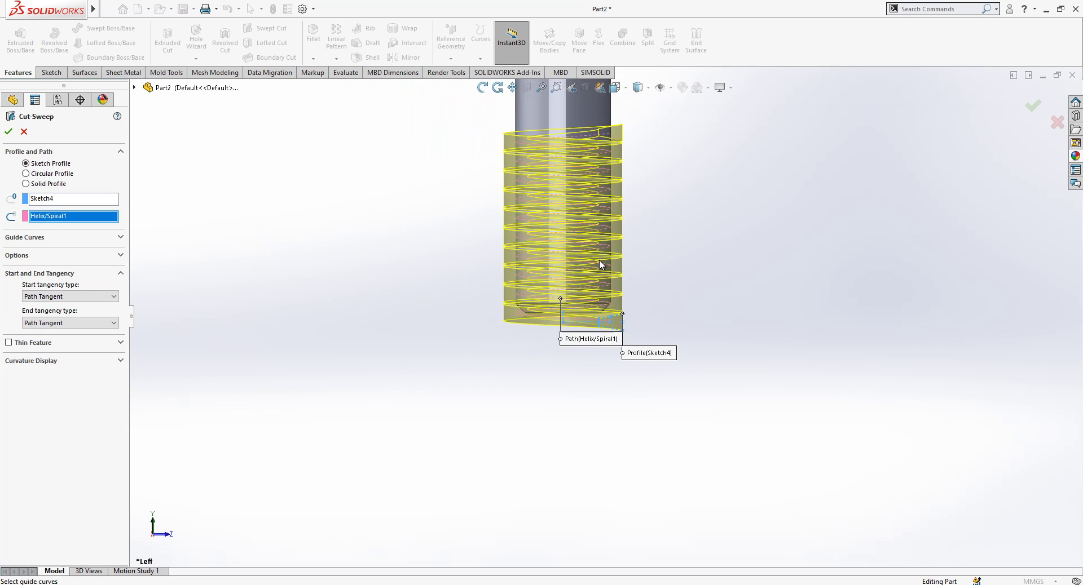
scroll(603, 265, "up", 4)
scroll(619, 210, "down", 4)
middle_click_drag(619, 211, 481, 255)
scroll(481, 254, "down", 1)
key("Return")
Hide the helix curve around the threaded leg
middle_click_drag(411, 229, 479, 265)
scroll(626, 326, "up", 1)
scroll(635, 329, "down", 3)
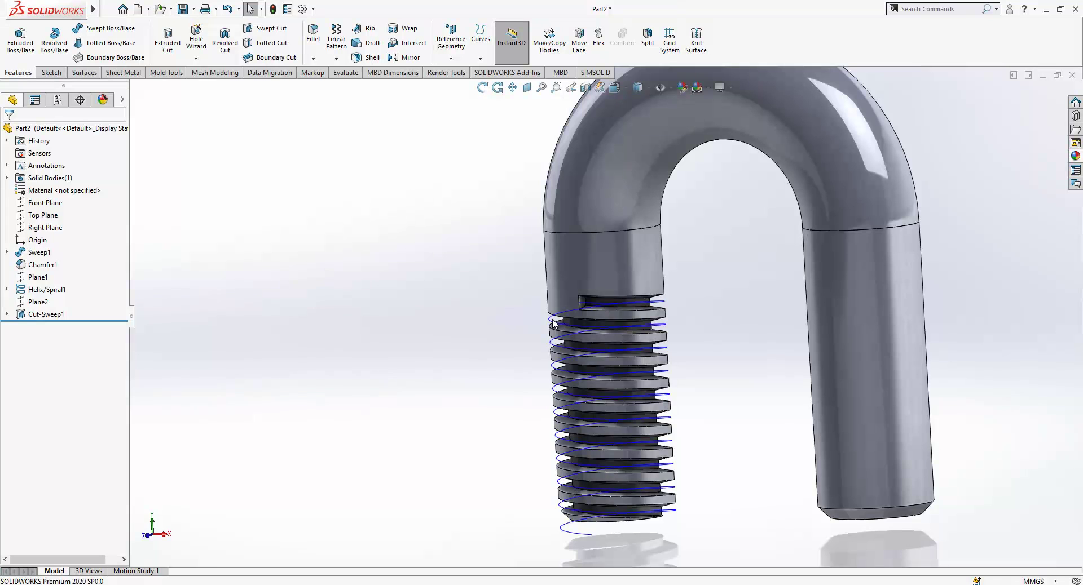
left_click(553, 324)
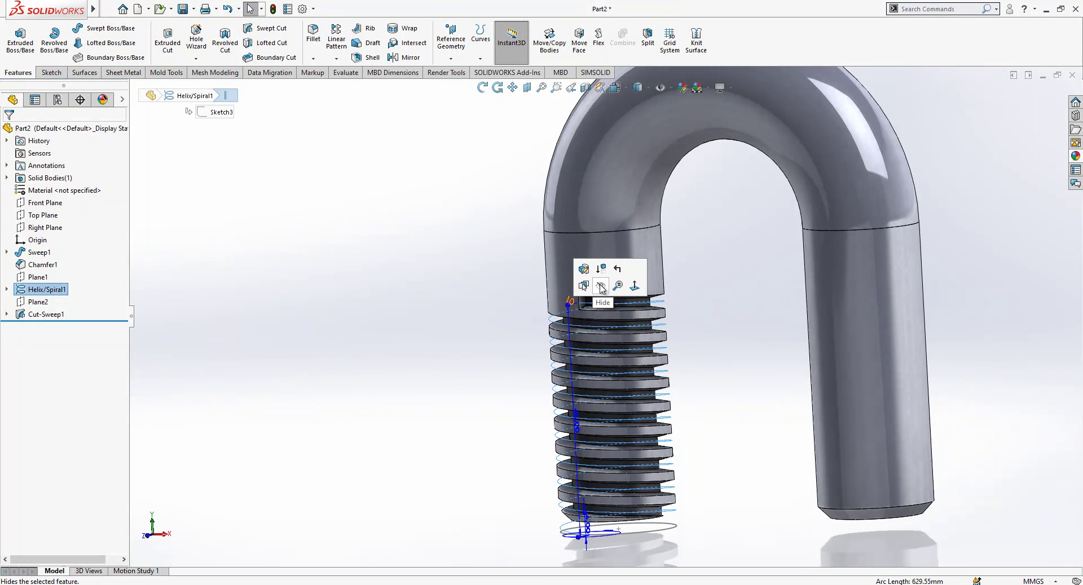
left_click(601, 287)
scroll(564, 304, "up", 2)
scroll(536, 310, "down", 5)
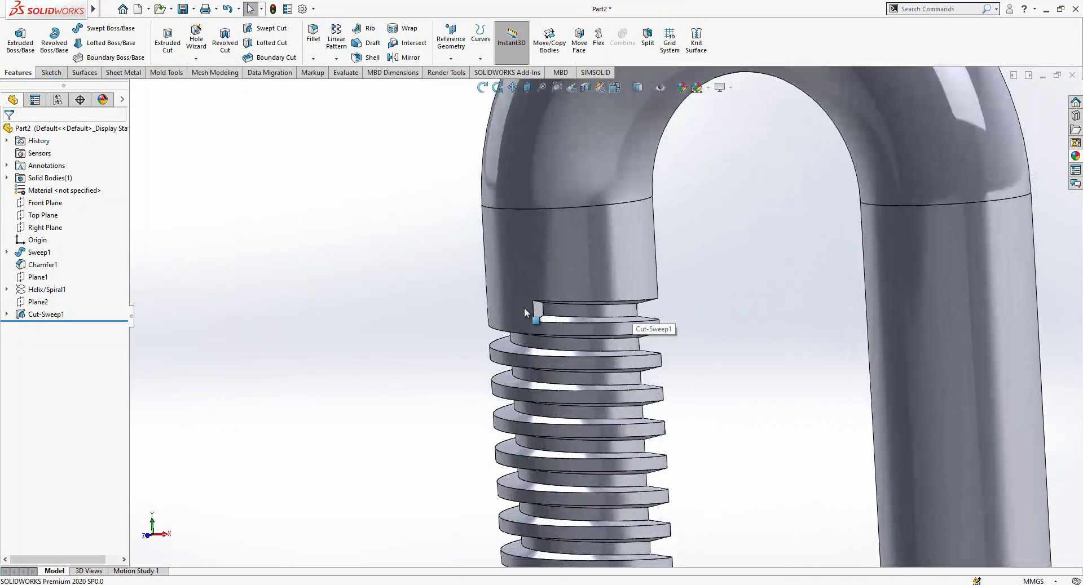
Start a sketch on the flat end face of the thread groove and convert the face's edges into the sketch
left_click(537, 313)
left_click(589, 276)
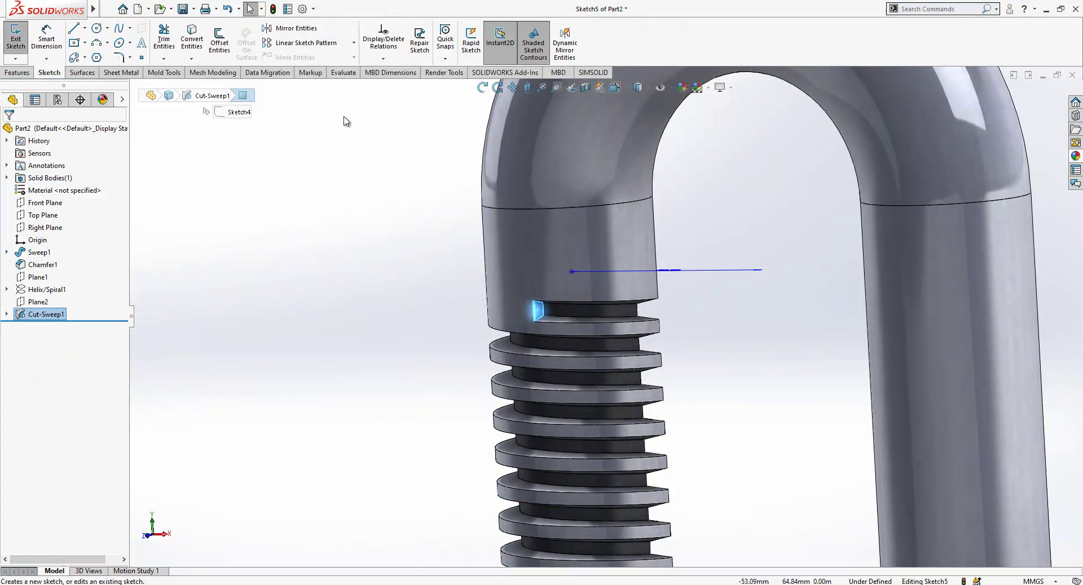
left_click(198, 38)
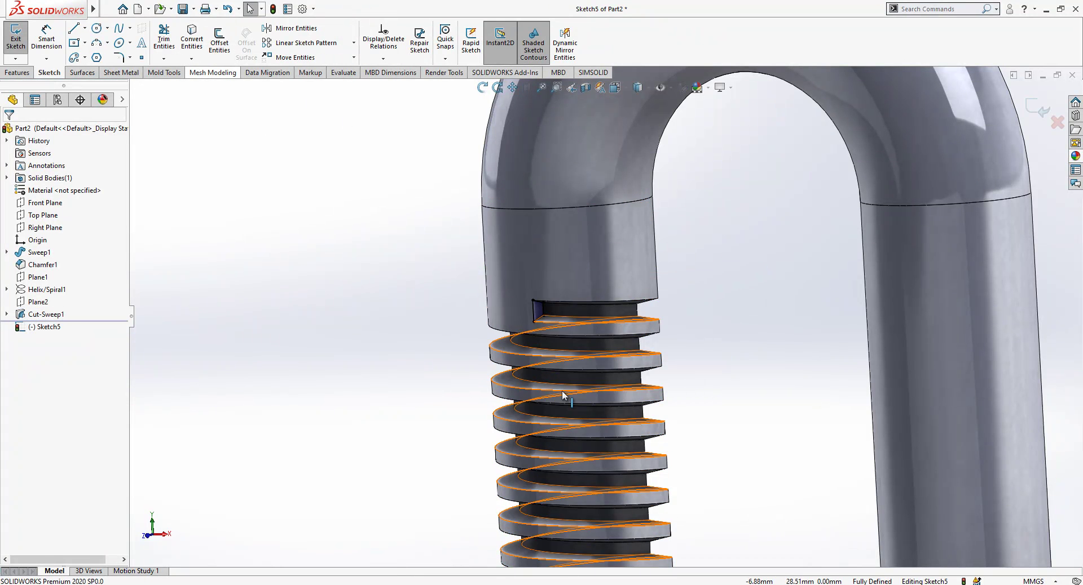
scroll(535, 305, "down", 3)
scroll(534, 297, "down", 1)
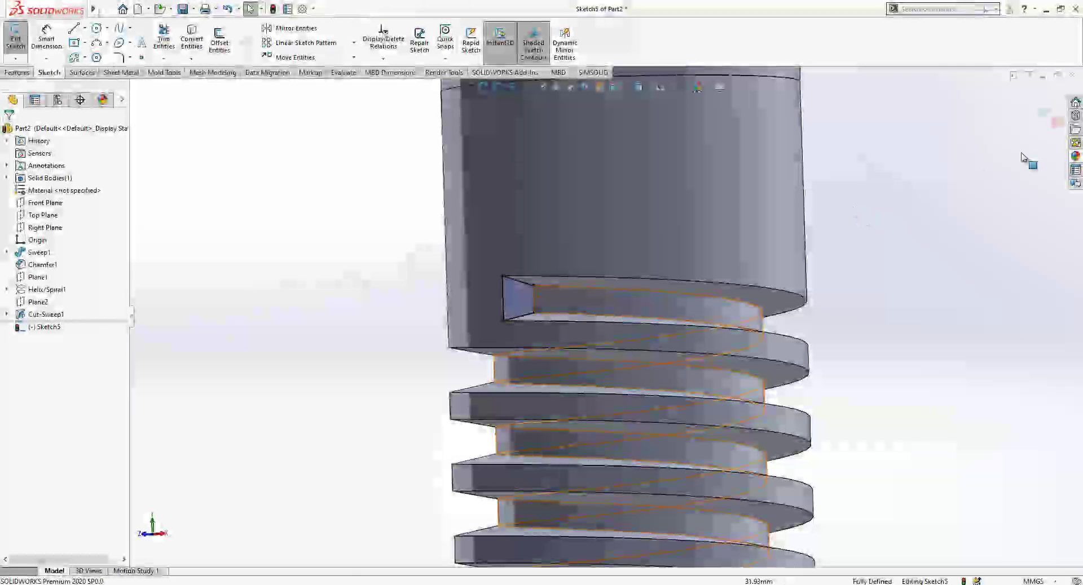
Cut-extrude the converted groove outline outward with a blind depth of 10 mm to run the thread end out of the leg
left_click(1038, 107)
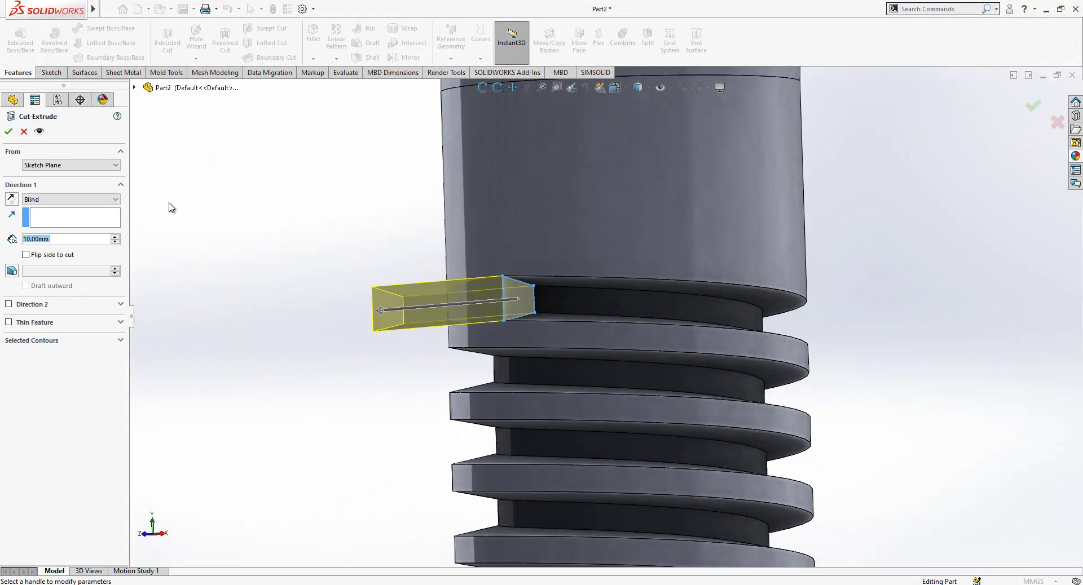
key("Return")
scroll(589, 320, "up", 7)
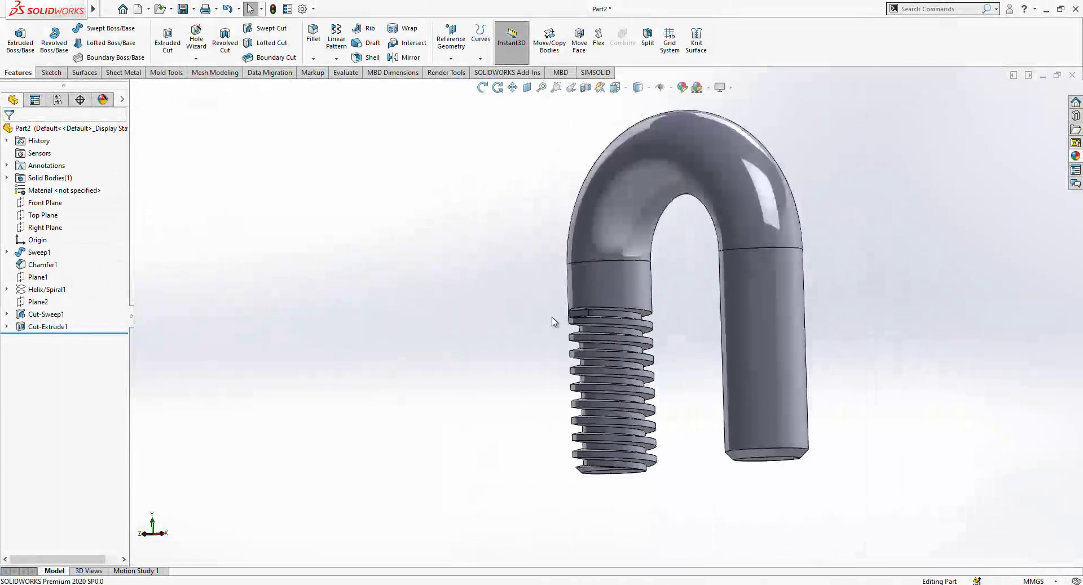
middle_click_drag(585, 321, 626, 344)
scroll(761, 339, "down", 3)
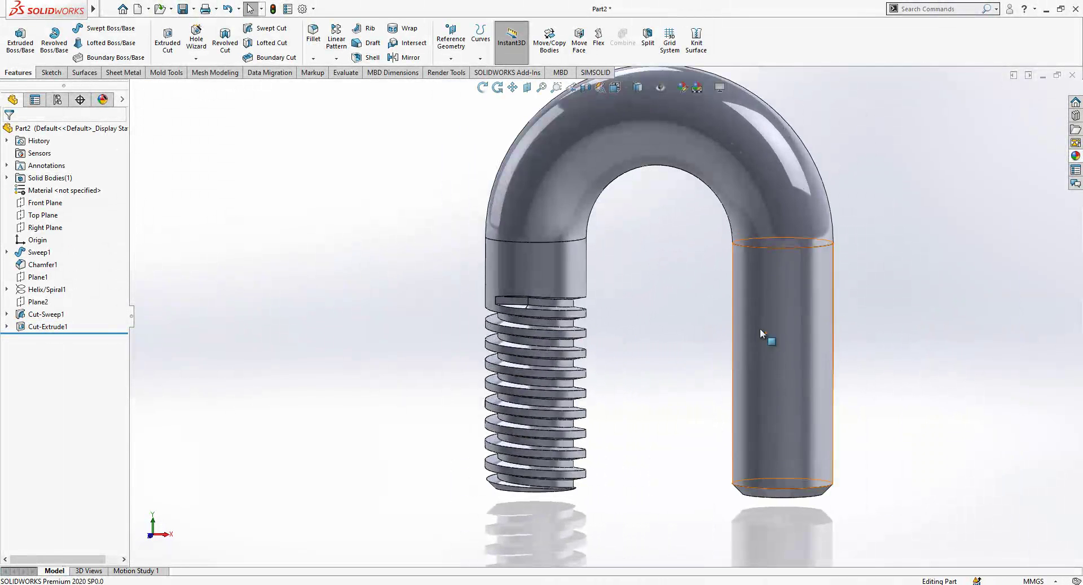
Linear-pattern the thread sweep cut and its run-out cut to the right leg, normal to the Right Plane, with 50 mm spacing and 2 instances
left_click(47, 314)
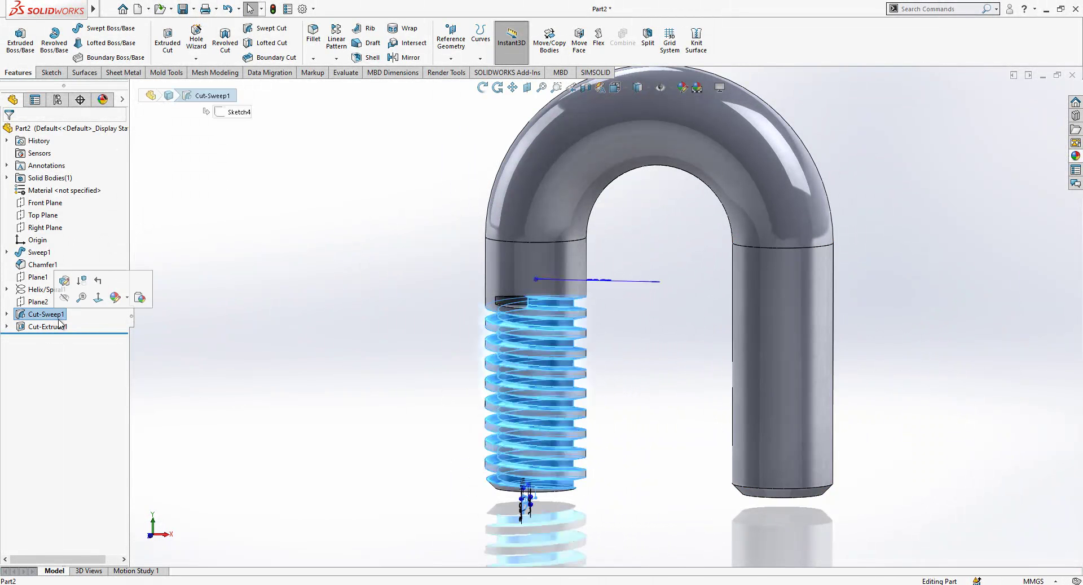
left_click(337, 59)
left_click(350, 73)
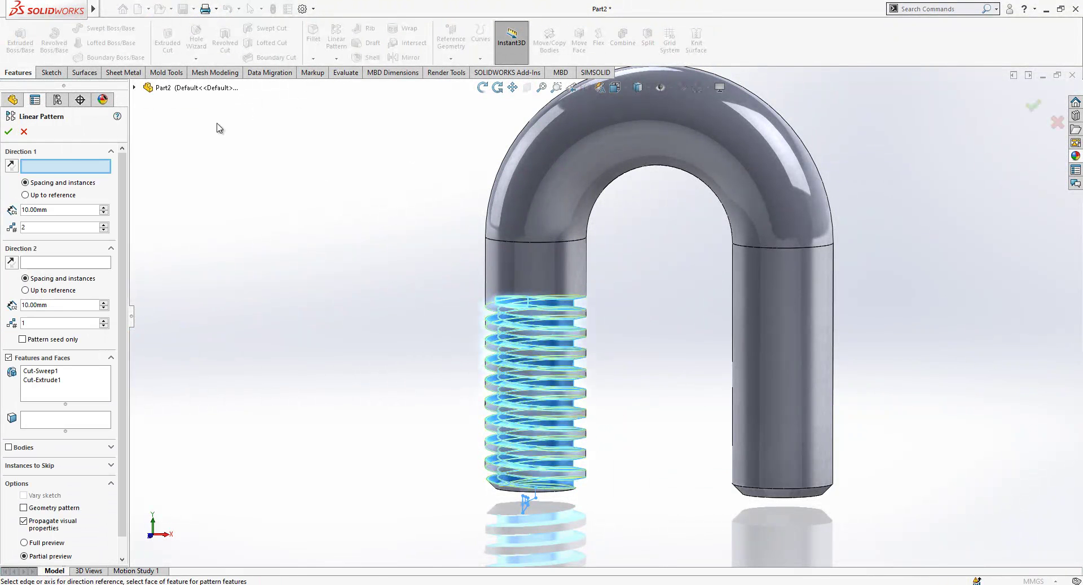
left_click(135, 88)
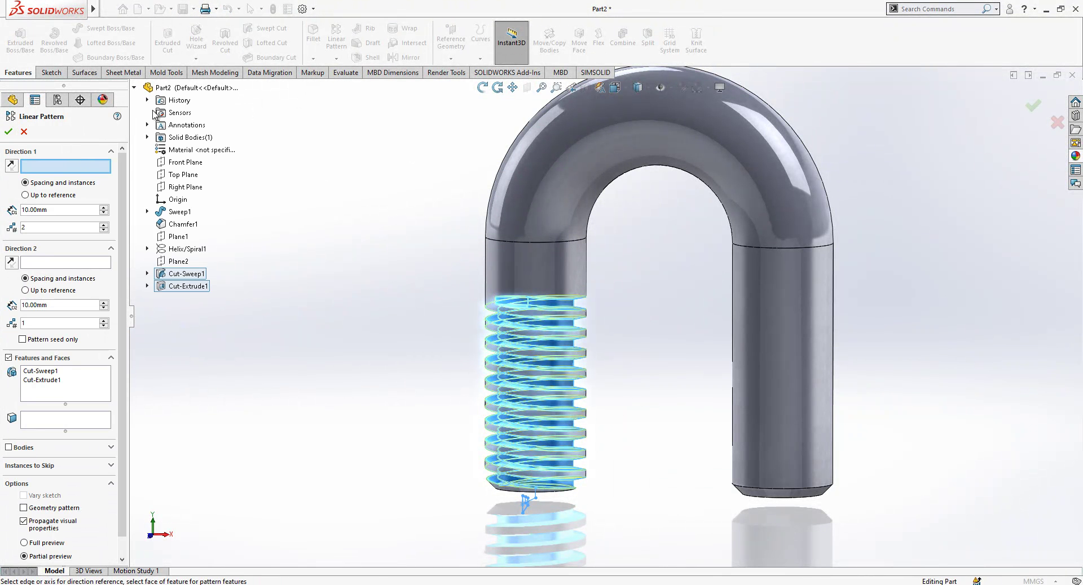
left_click(171, 188)
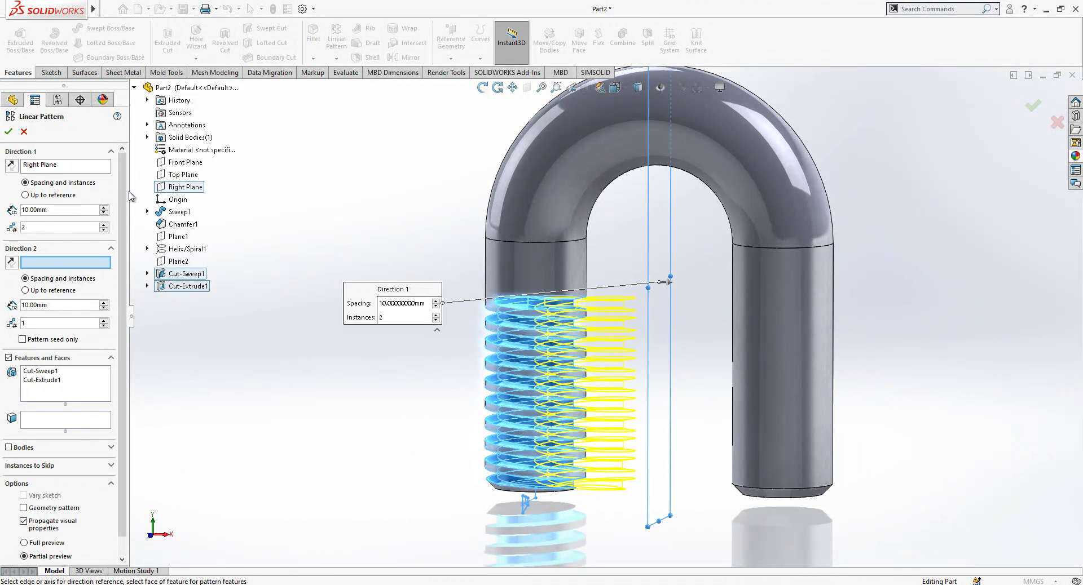
type("50")
key("Return")
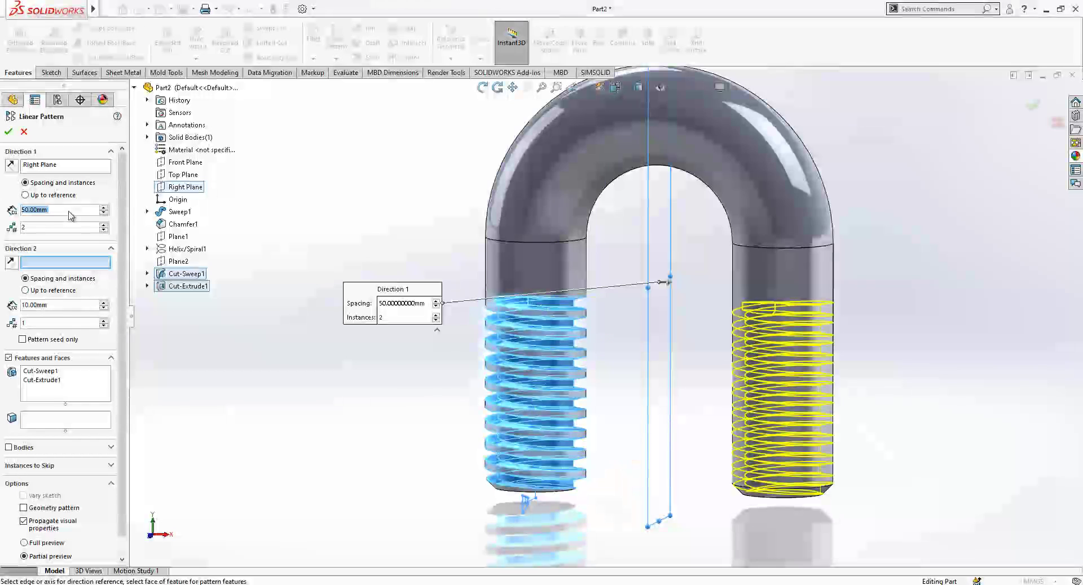
middle_click_drag(705, 349, 736, 376)
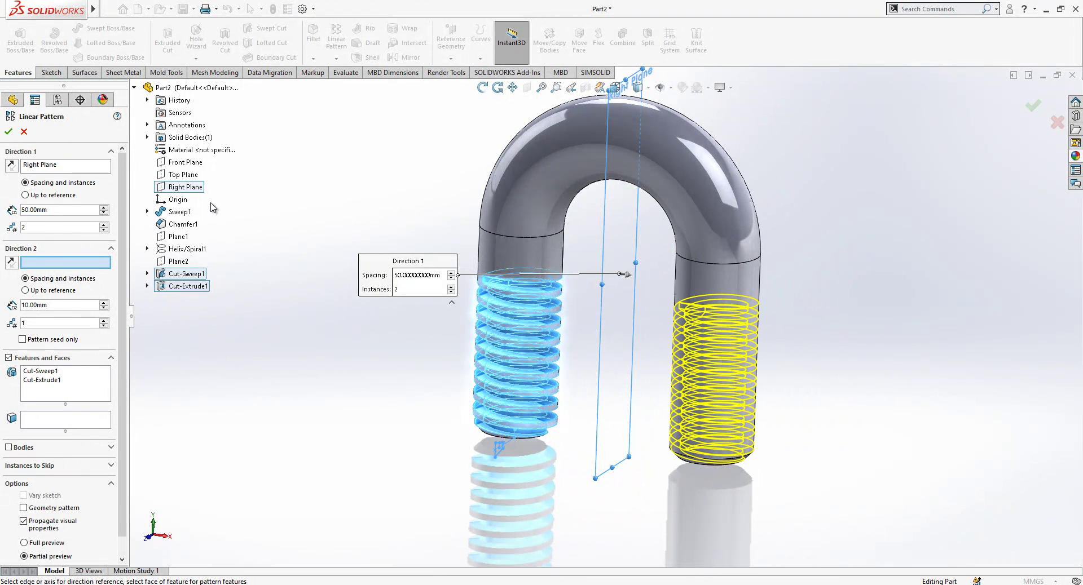
left_click(5, 135)
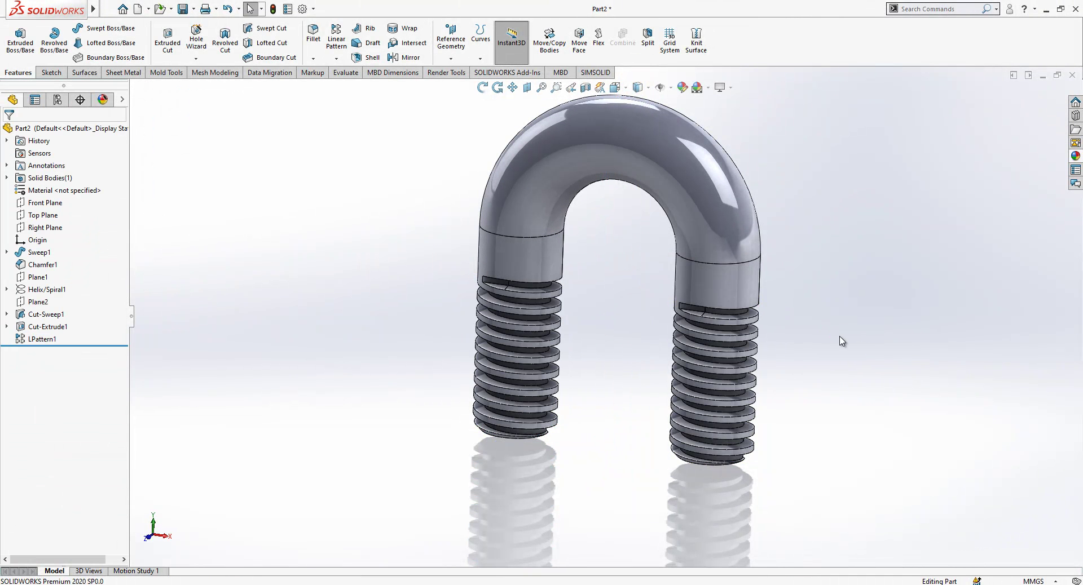
Start a sketch on the Front Plane and draw a vertical construction line along the left leg's axis down to its end face
scroll(823, 328, "down", 2)
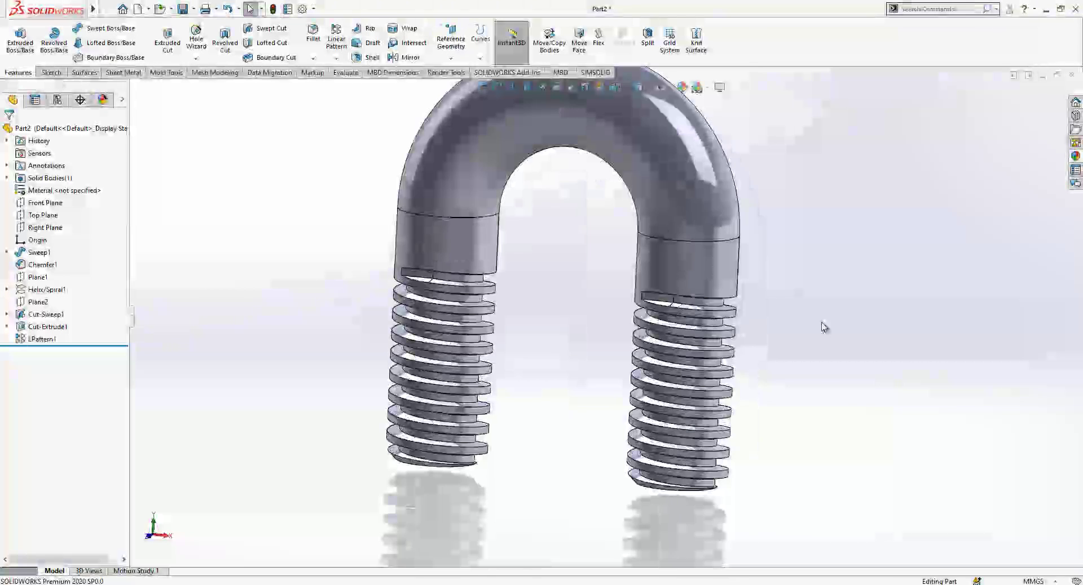
scroll(814, 330, "up", 2)
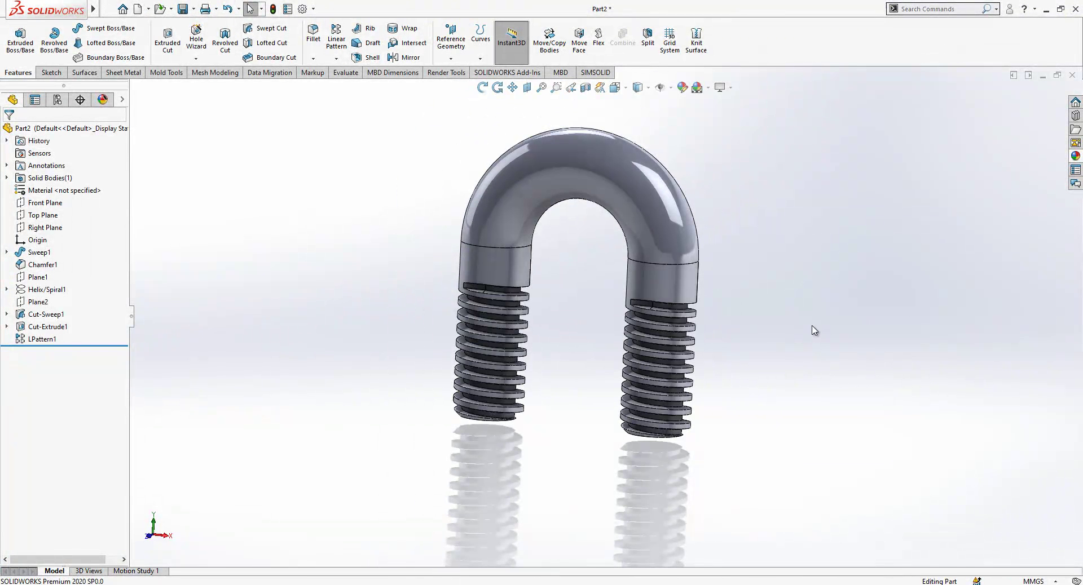
scroll(757, 298, "down", 2)
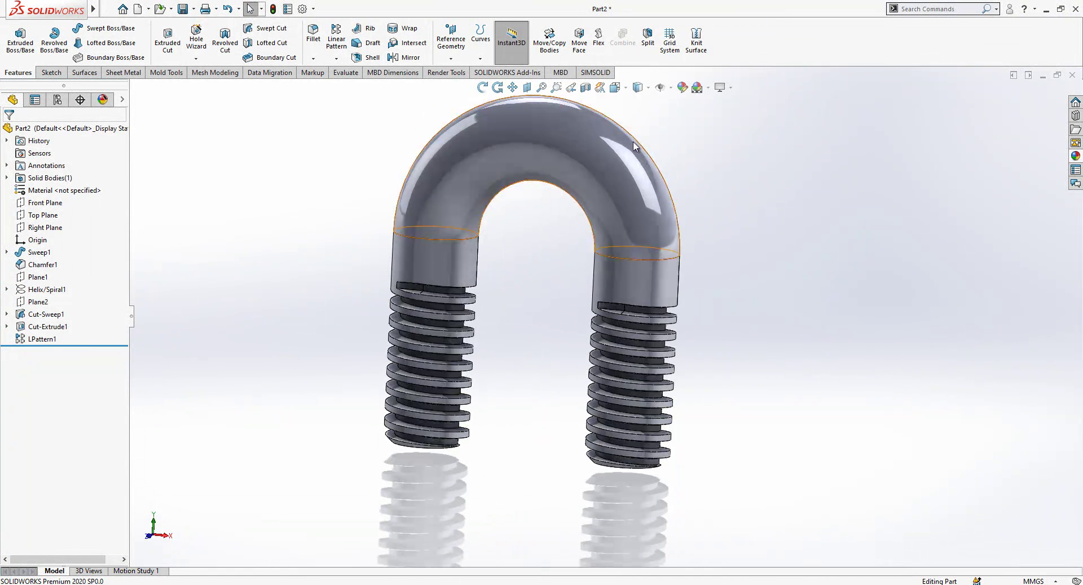
left_click(39, 203)
left_click(97, 191)
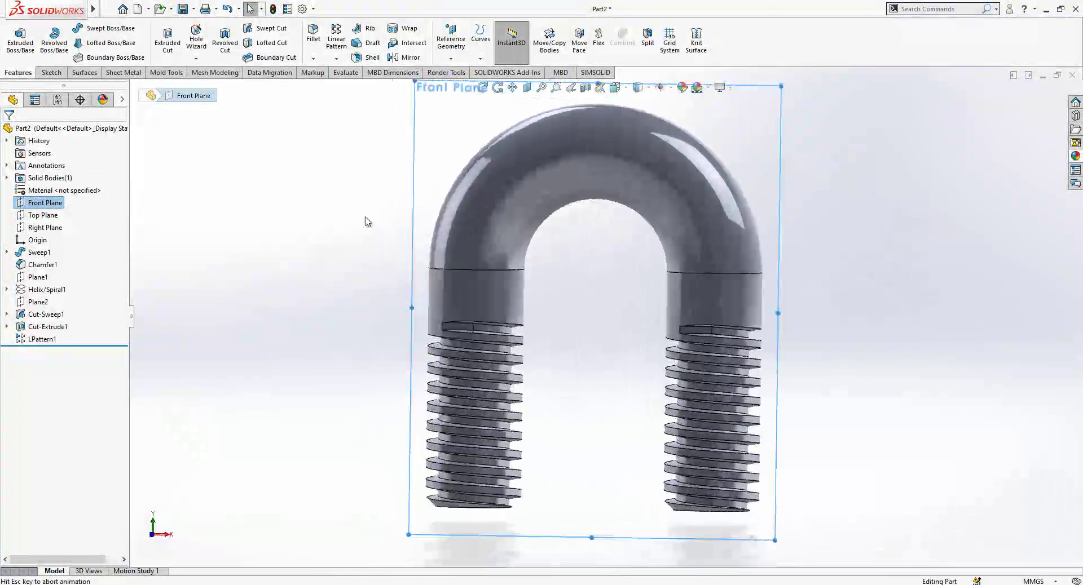
right_click(41, 203)
left_click(52, 184)
scroll(566, 448, "down", 2)
key("l")
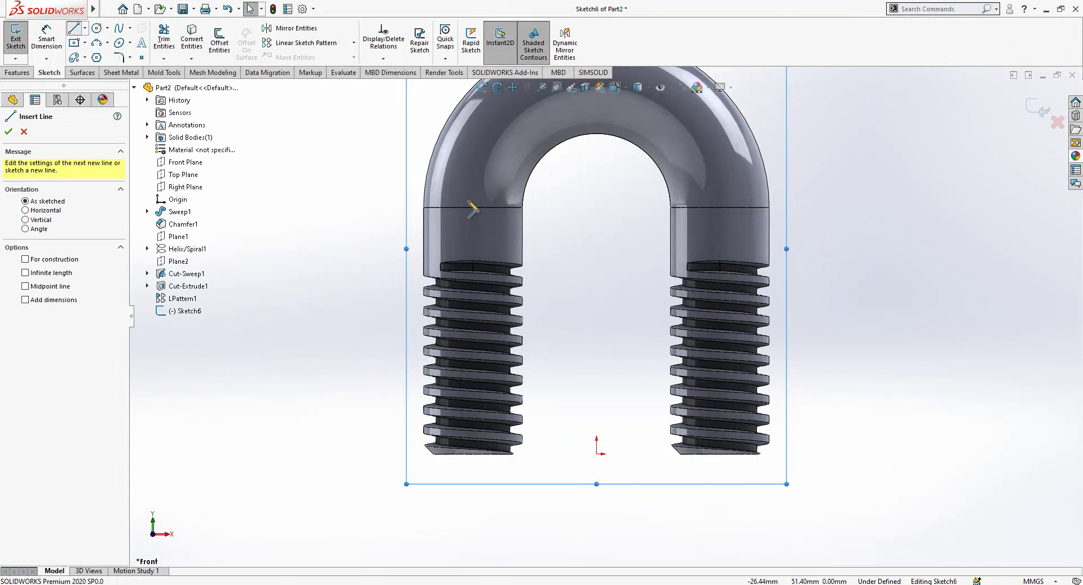
left_click(472, 208)
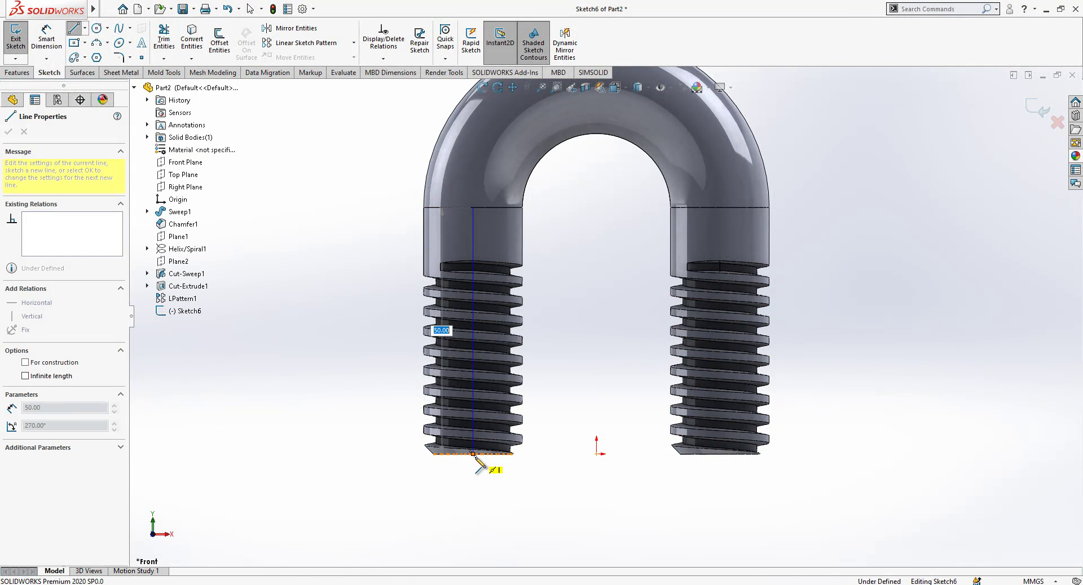
left_click(473, 454)
key("Escape")
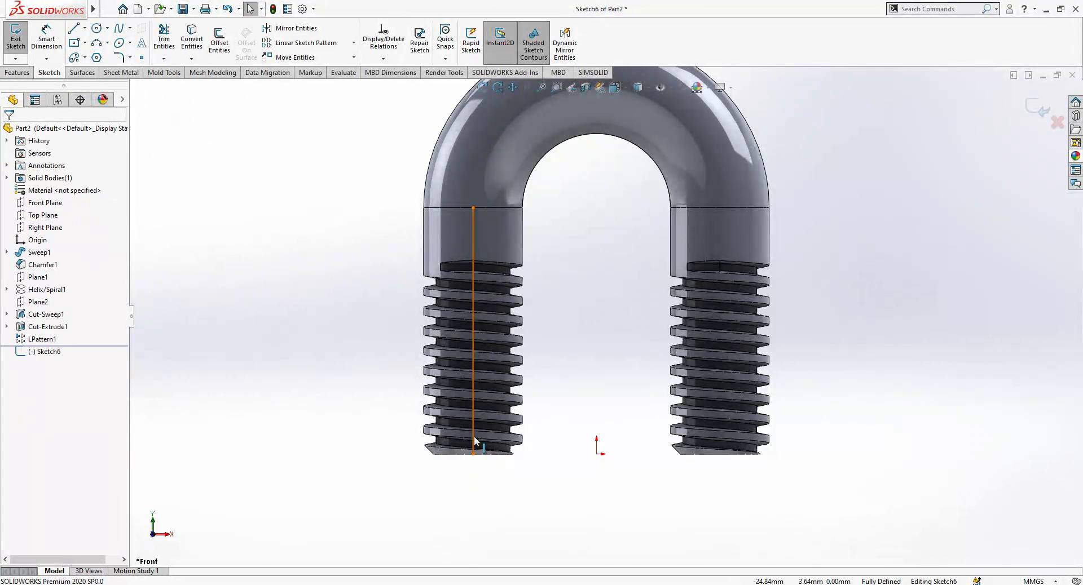
left_click(473, 430)
left_click(524, 403)
Hide the U-shaped solid body to leave only the sketch in view
scroll(522, 361, "down", 1)
left_click(45, 178)
left_click(54, 161)
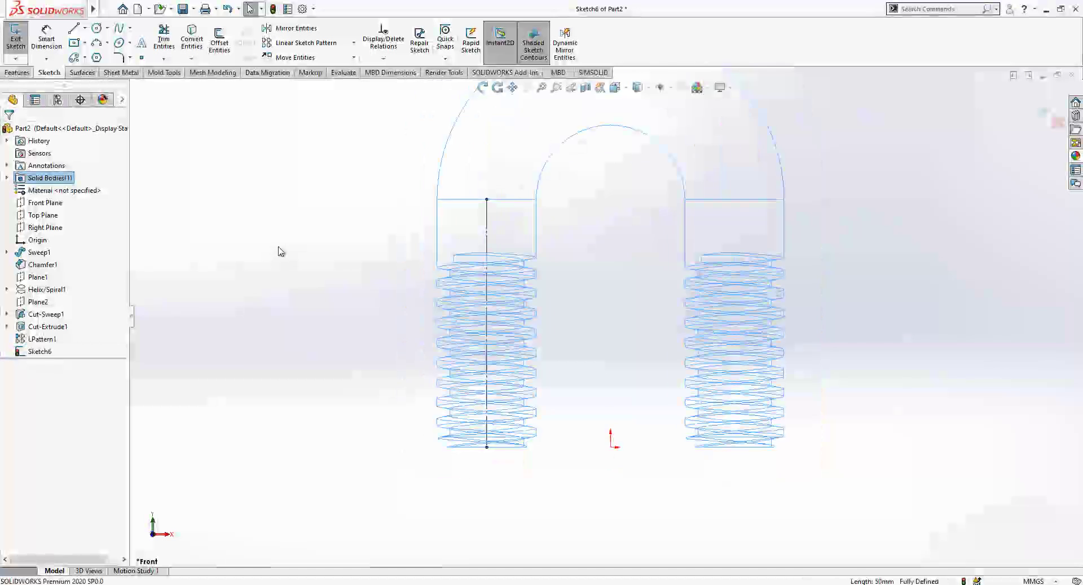
scroll(603, 324, "up", 1)
key("l")
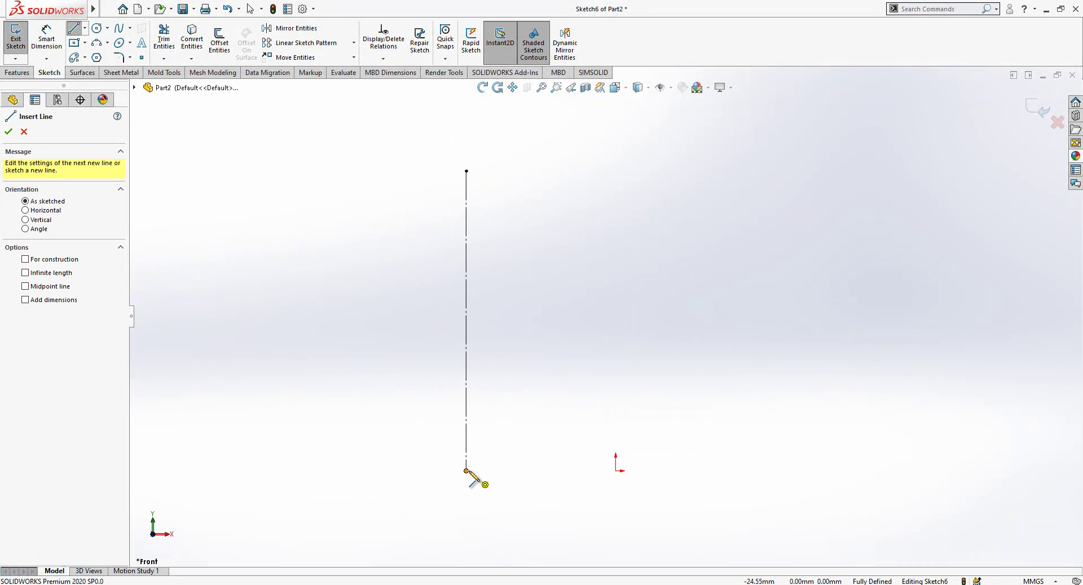
left_click(467, 471)
key("Escape")
key("l")
Sketch a corner rectangle about 14 by 9 mm beside the axis line, its base level with the line's lower endpoint
left_click(84, 43)
left_click(110, 56)
left_click(510, 419)
left_click(593, 471)
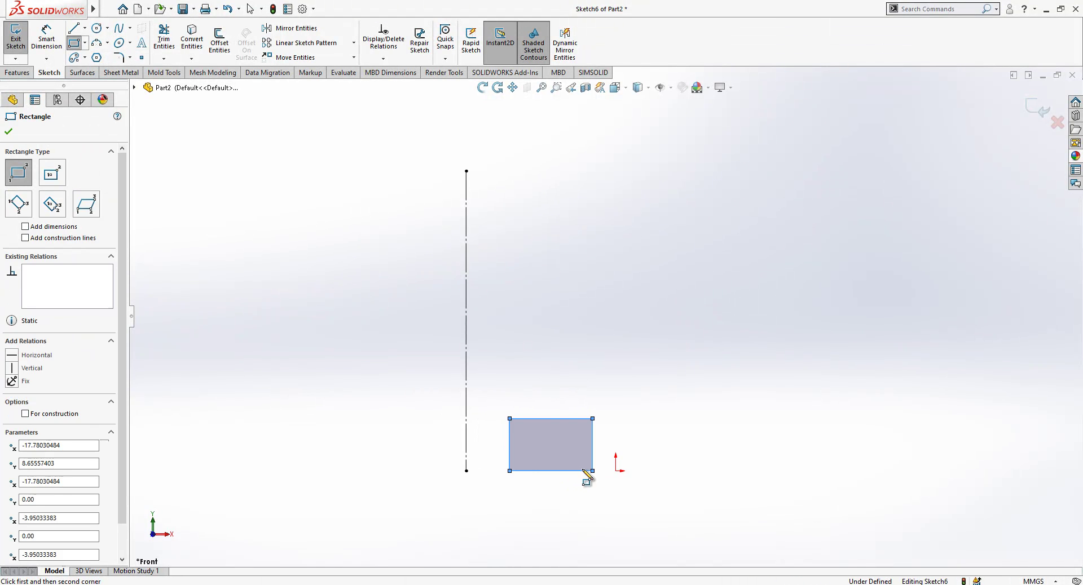
key("Escape")
left_click(510, 471)
key("Escape")
Draw a horizontal construction line from the axis line's lower endpoint to the rectangle's nearest lower corner
mouse_move(51, 5)
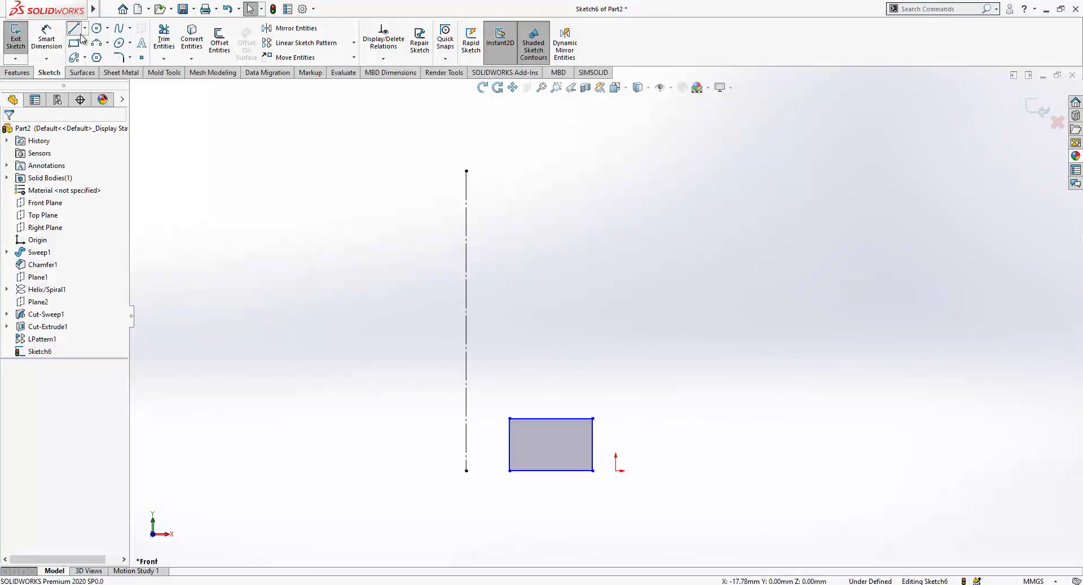
left_click(73, 27)
left_click(466, 471)
left_click(510, 471)
key("Escape")
left_click(504, 472)
left_click(534, 437)
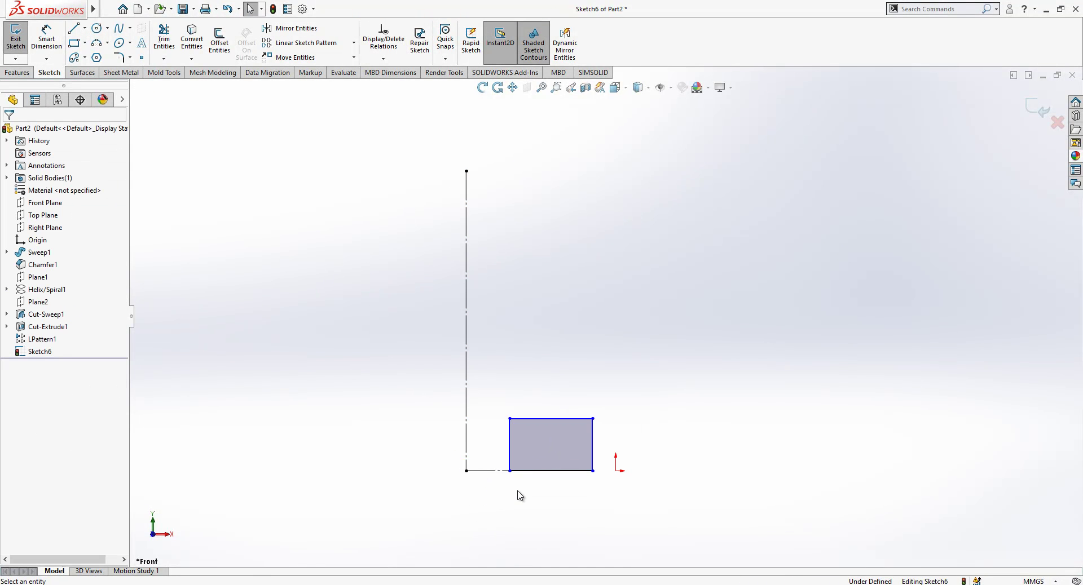
Dimension the rectangle's outer edge about the axis line as a 55 mm diameter
scroll(533, 467, "down", 1)
left_click(50, 40)
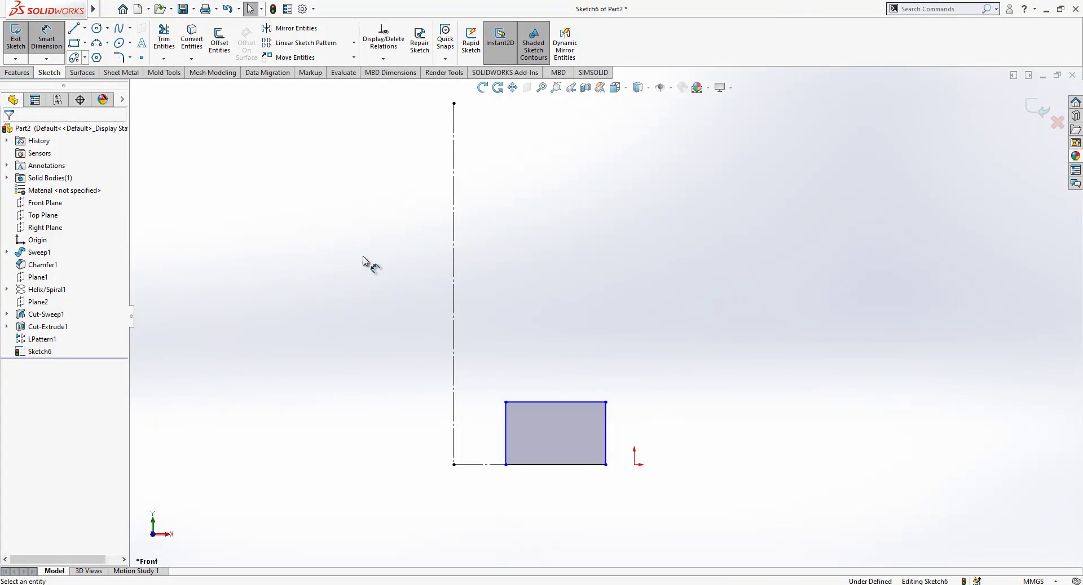
left_click(454, 391)
left_click(607, 434)
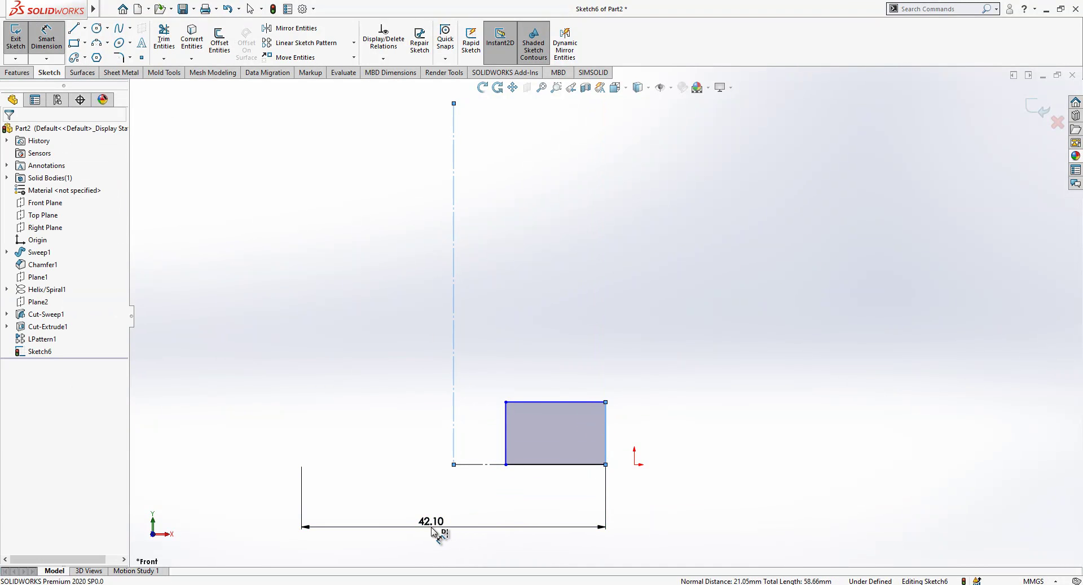
left_click(431, 531)
type("55")
key("Return")
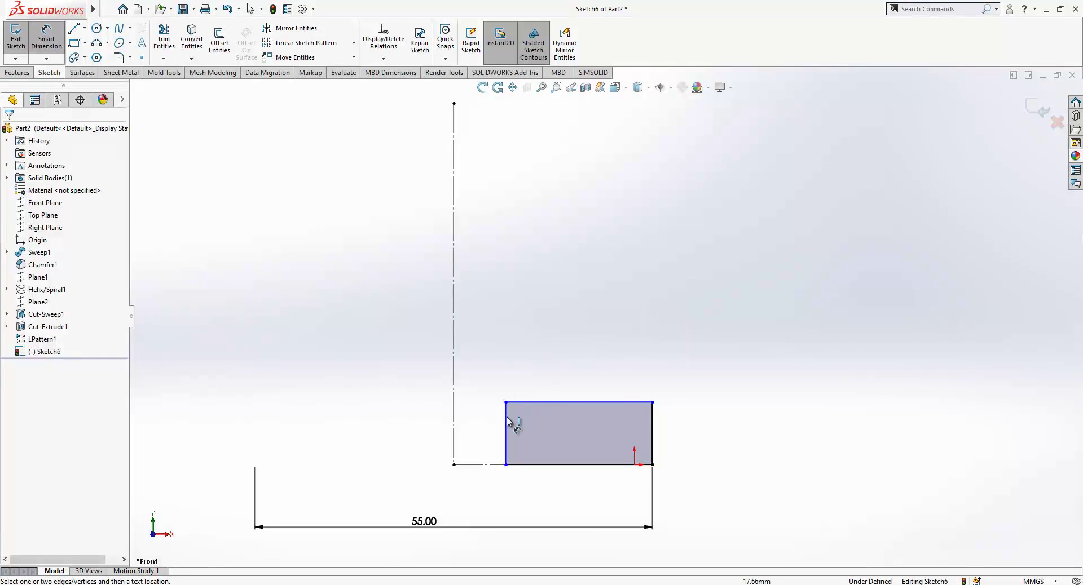
Dimension the rectangle's inner edge about the axis line as a 15 mm diameter
left_click(507, 422)
left_click(455, 423)
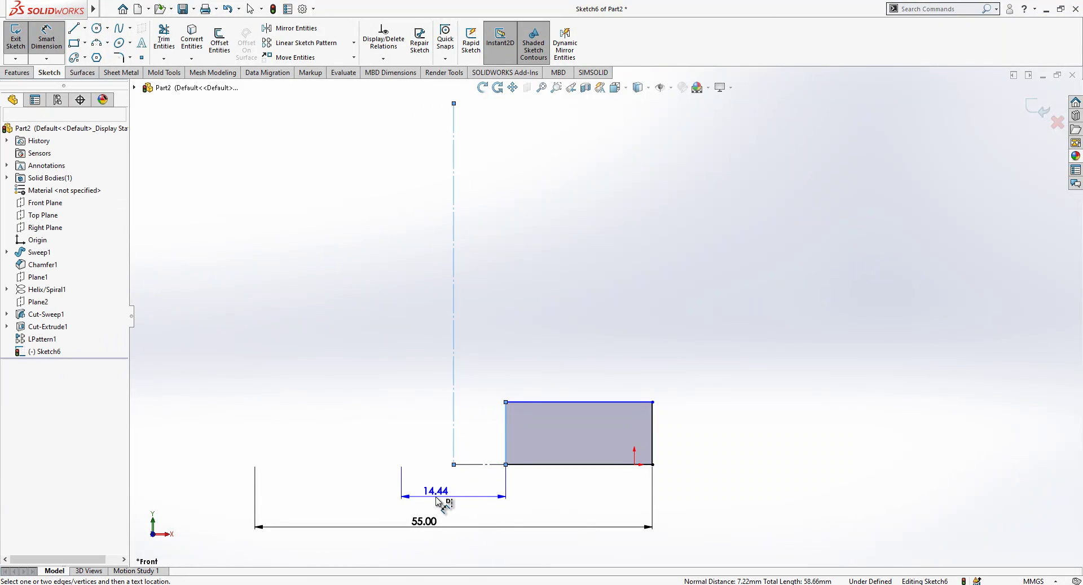
left_click(438, 499)
type("15")
key("Return")
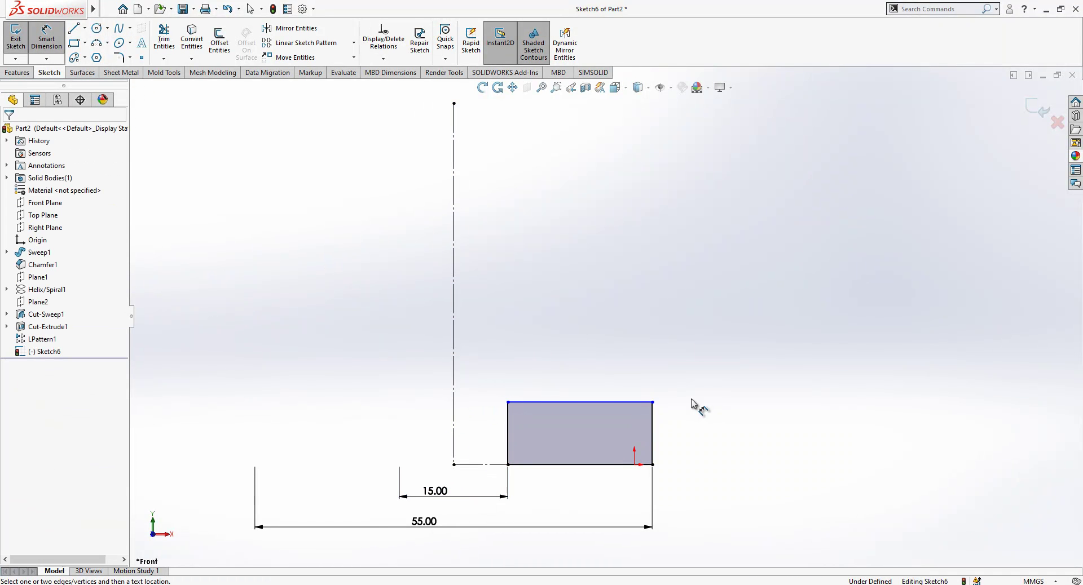
Dimension the rectangle's height as 12.5 mm
left_click(653, 435)
left_click(705, 440)
type("12.5")
key("Return")
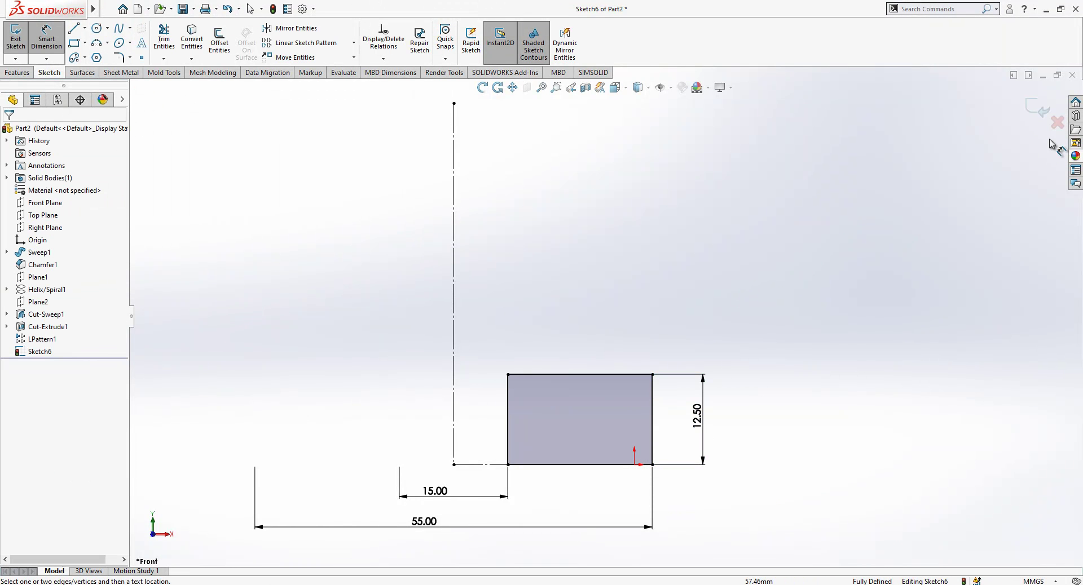
Exit the sketch and revolve the rectangle about the vertical construction line into a separate disc body with a central hole
left_click(1037, 108)
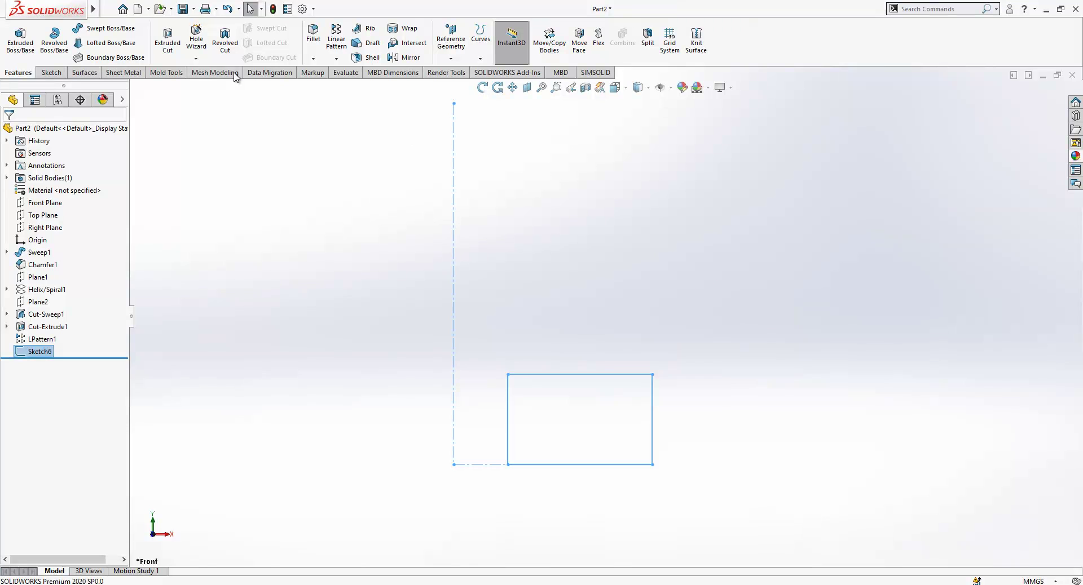
left_click(453, 381)
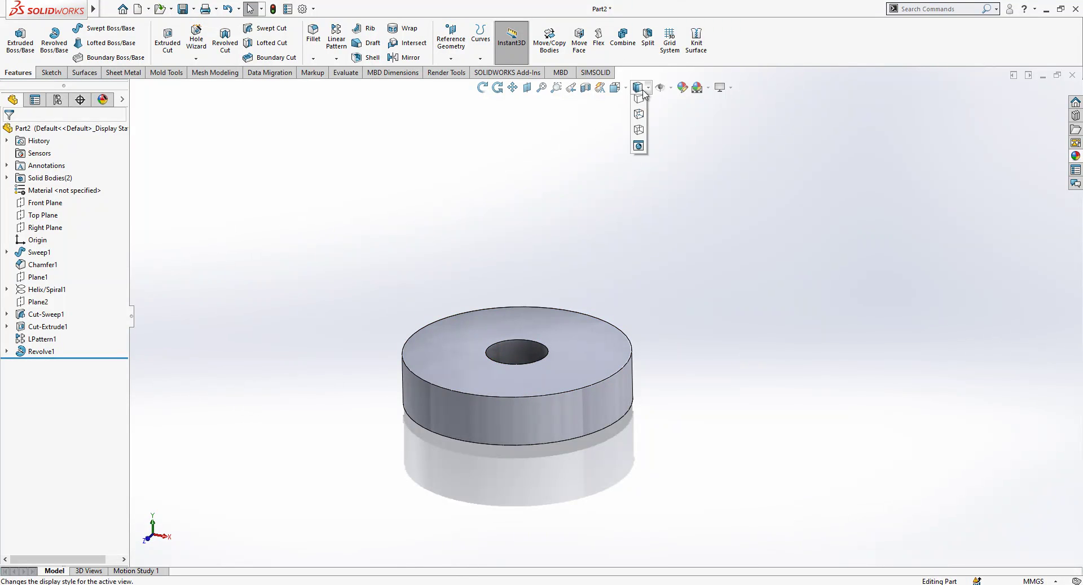
Show all solid bodies, both the U-shaped threaded body and the revolved disc
left_click(53, 177)
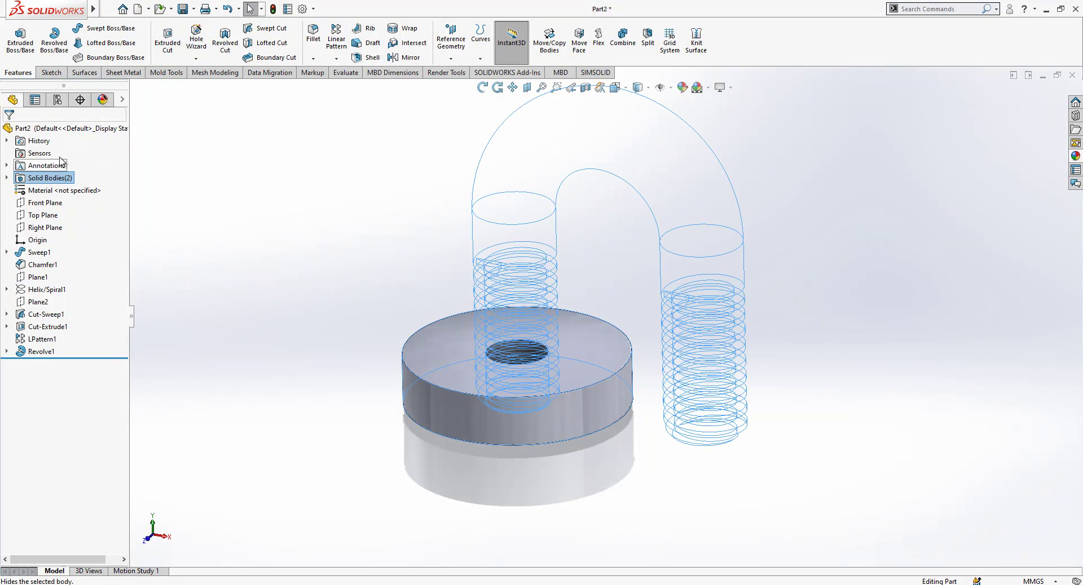
left_click(115, 177)
left_click(72, 181)
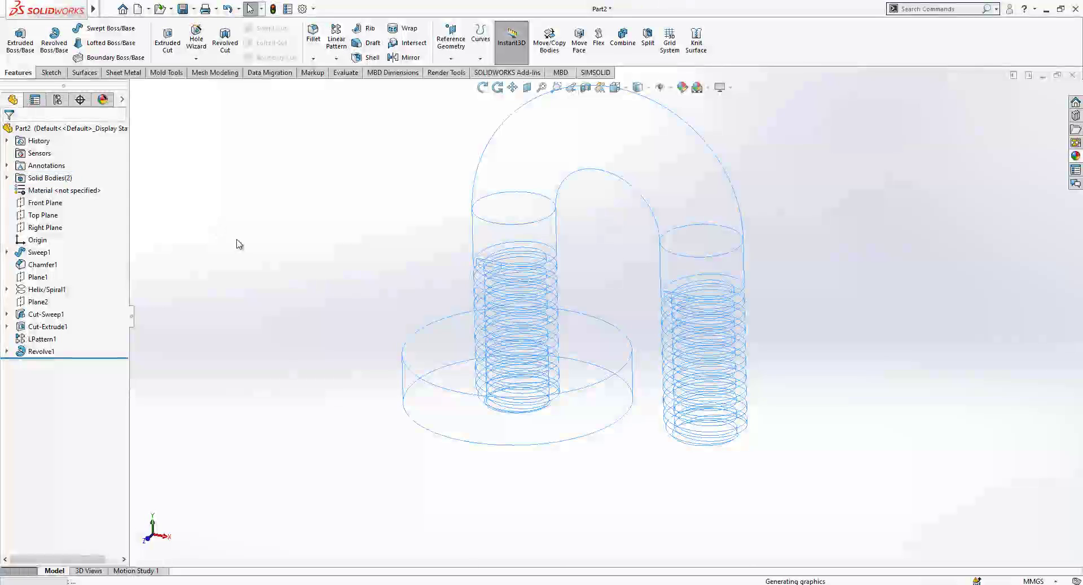
left_click(75, 158)
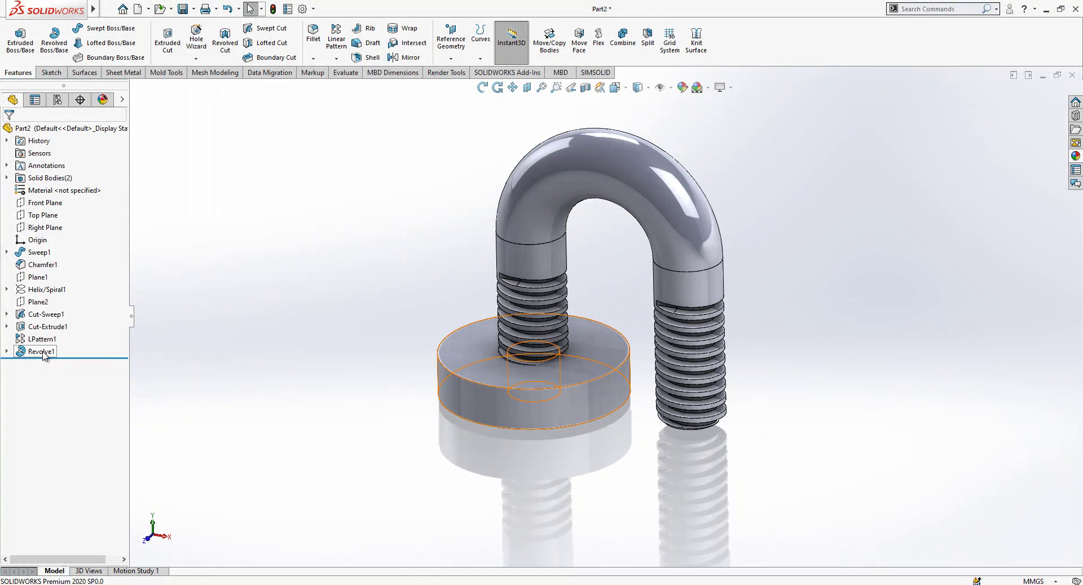
left_click(44, 352)
left_click(175, 235)
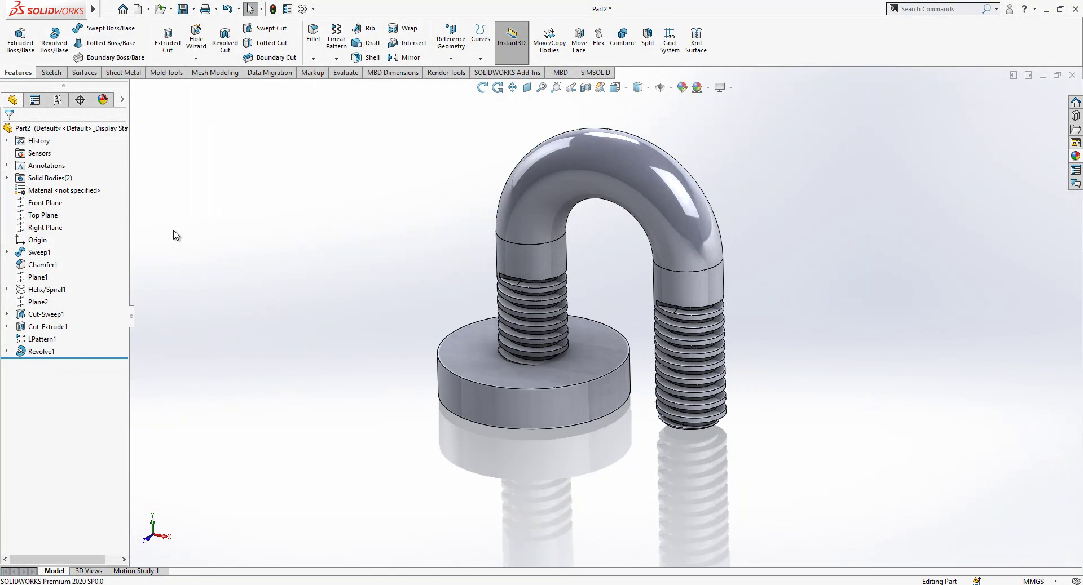
left_click(10, 178)
left_click(54, 202)
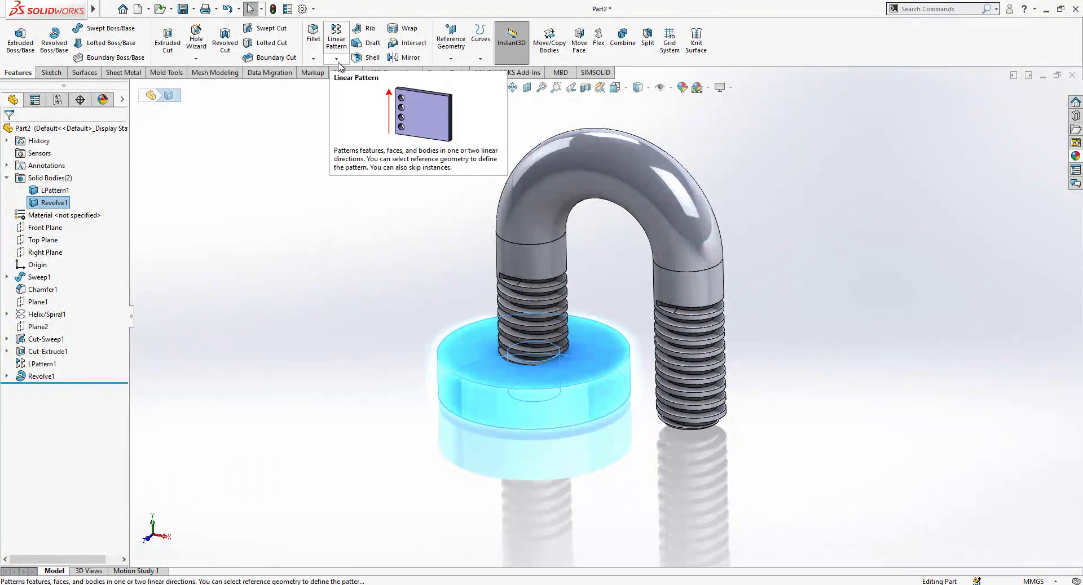
left_click(283, 197)
scroll(379, 286, "up", 1)
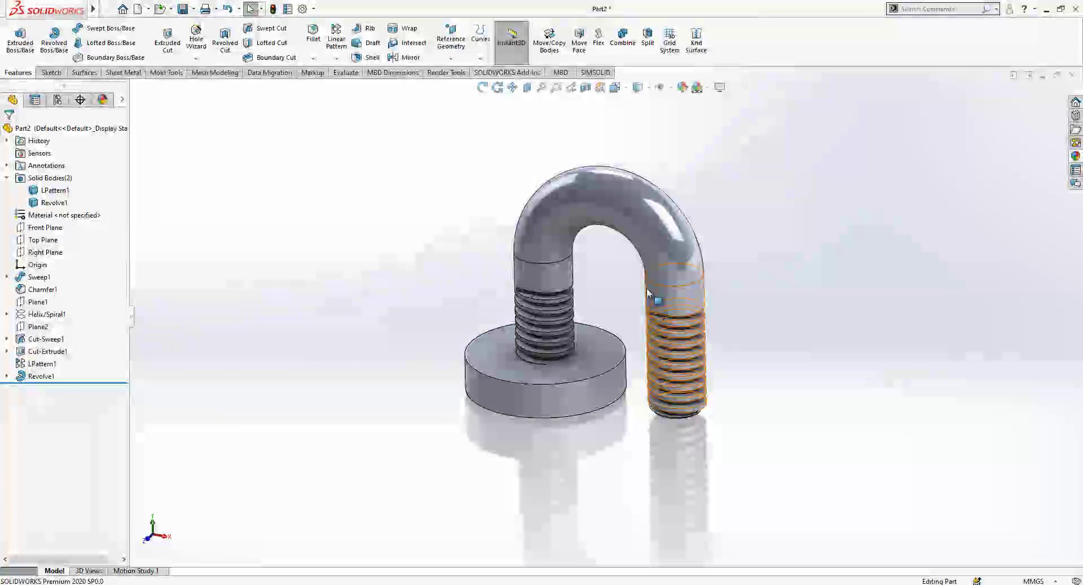
Make one in-place copy of the U-shaped threaded body and hide the original body
left_click(558, 40)
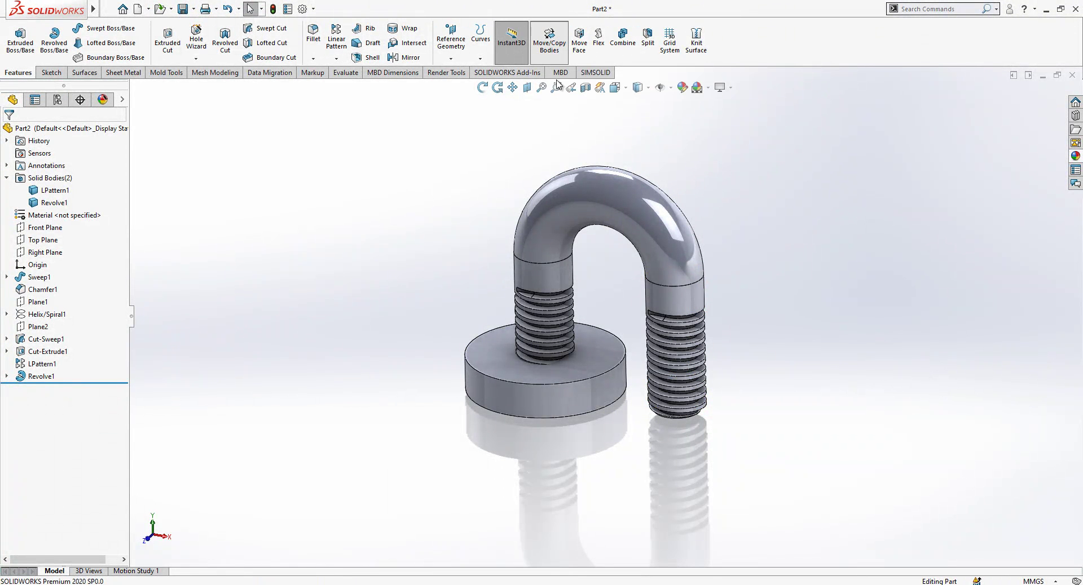
left_click(573, 192)
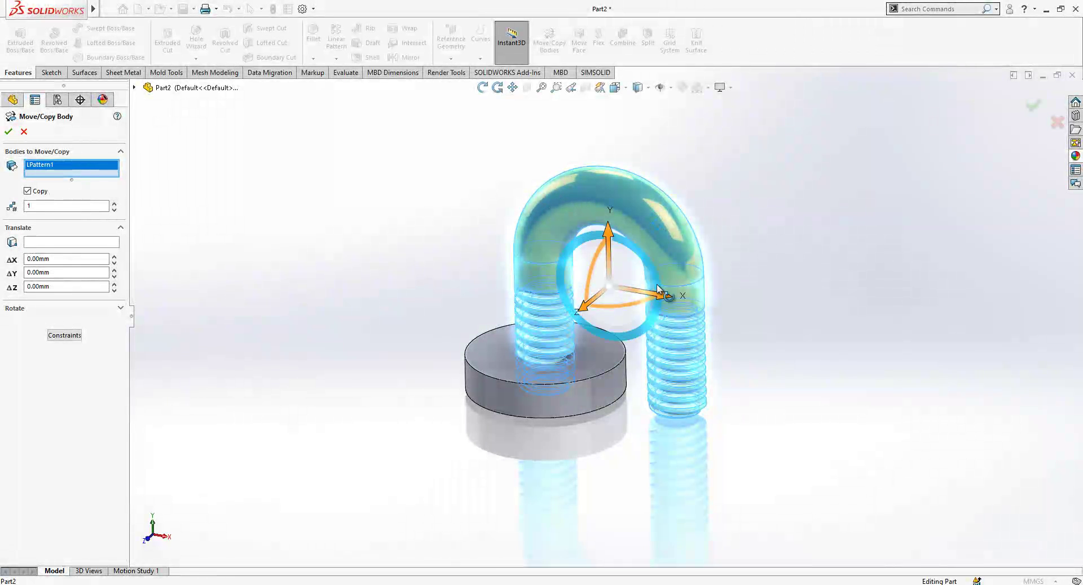
left_click(8, 133)
left_click(550, 304)
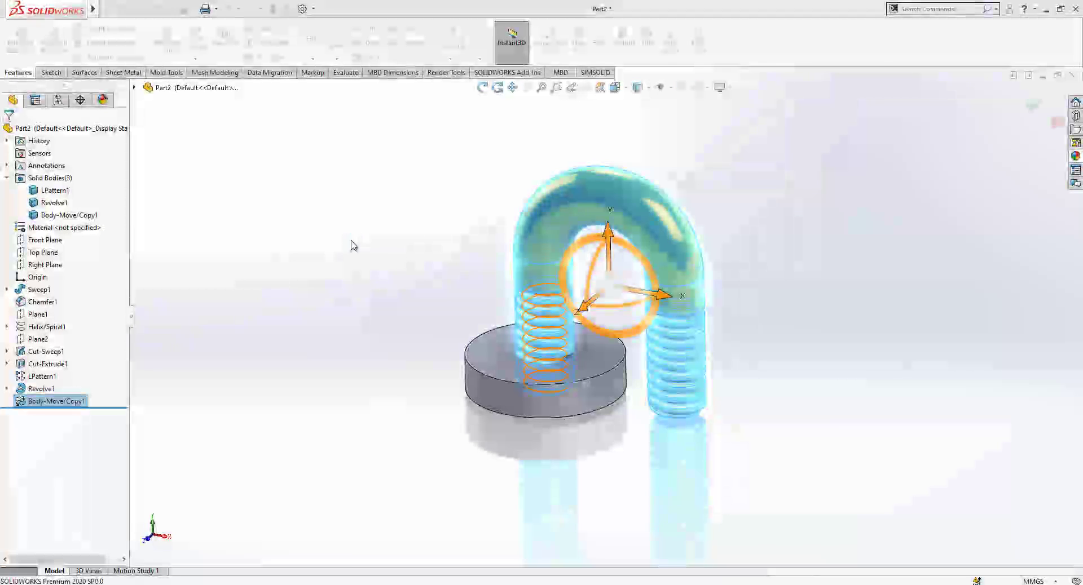
left_click(59, 190)
left_click(61, 175)
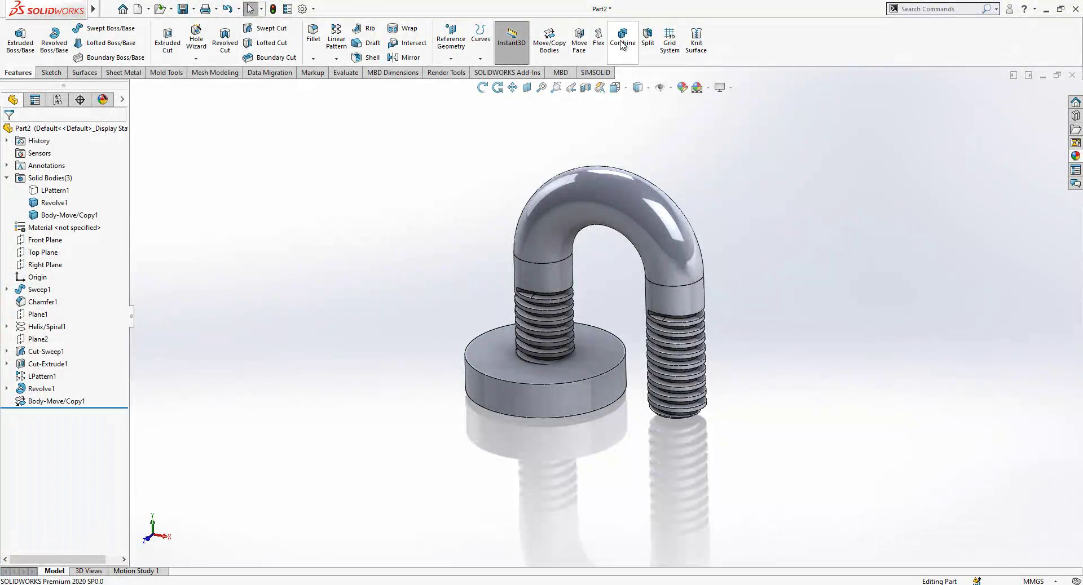
Subtract the copied U-shaped body from the disc with Combine and roll the model back to just before that feature
left_click(615, 56)
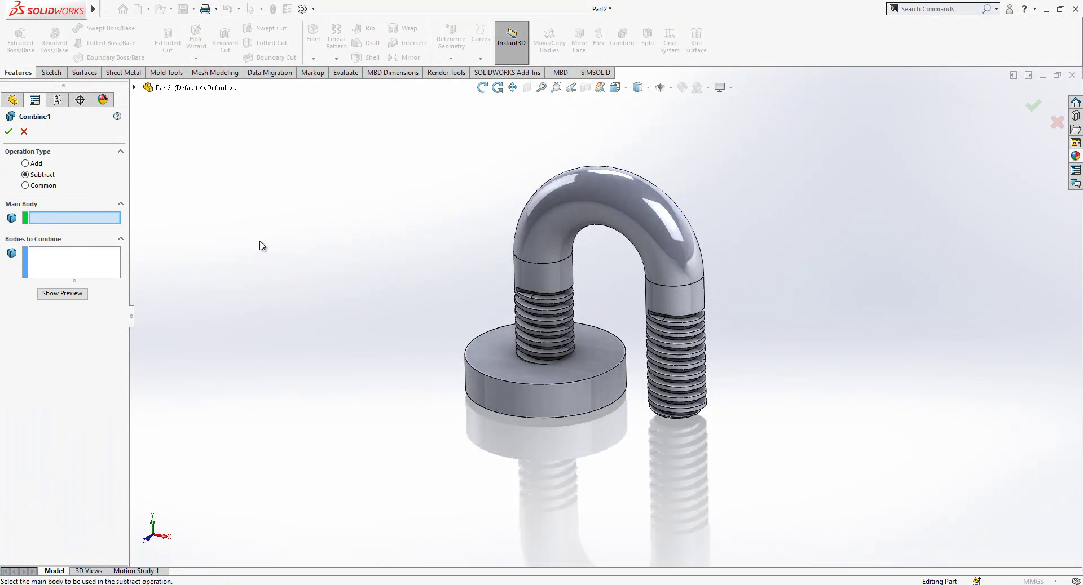
left_click(472, 355)
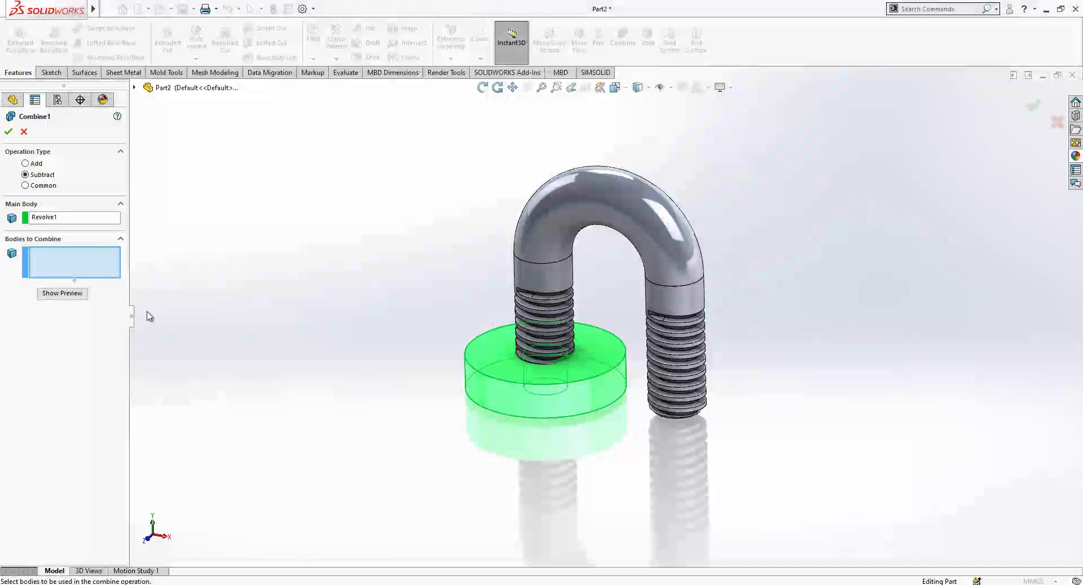
left_click(569, 217)
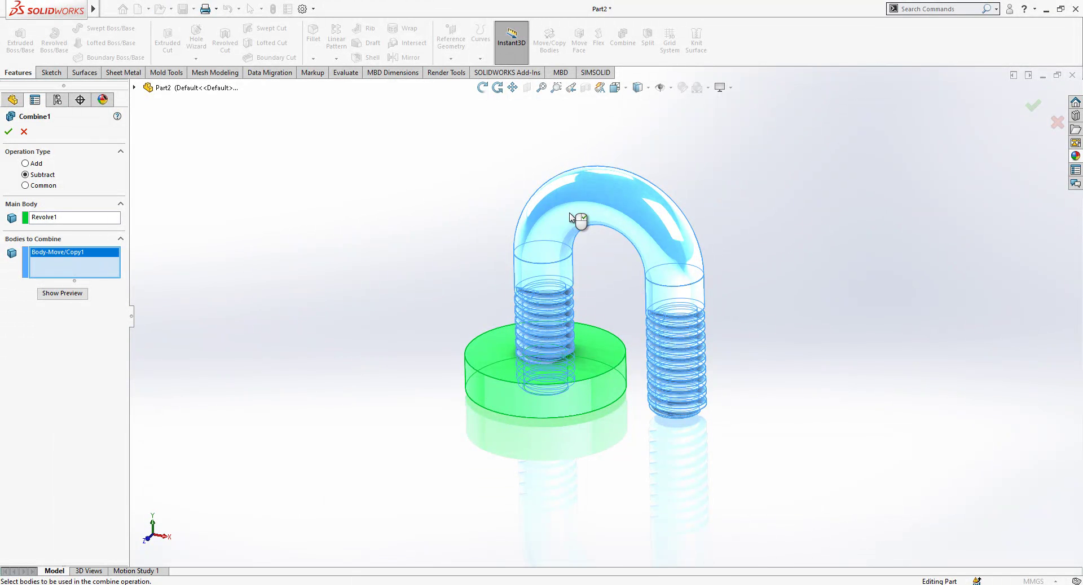
middle_click_drag(455, 225, 536, 389)
right_click(537, 389)
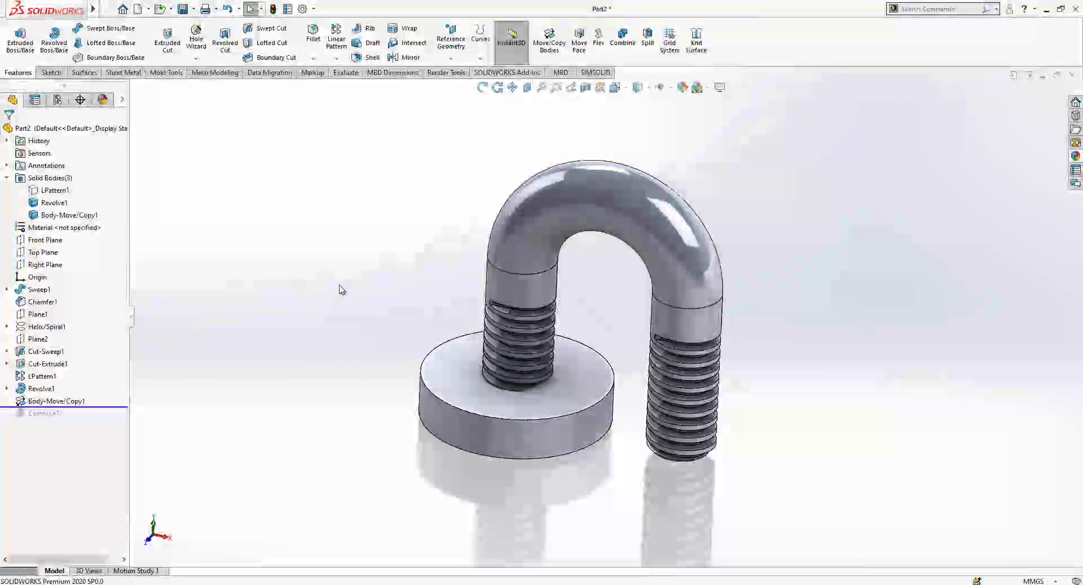
Hide the copied U-shaped body and chamfer the disc's central hole
left_click(525, 227)
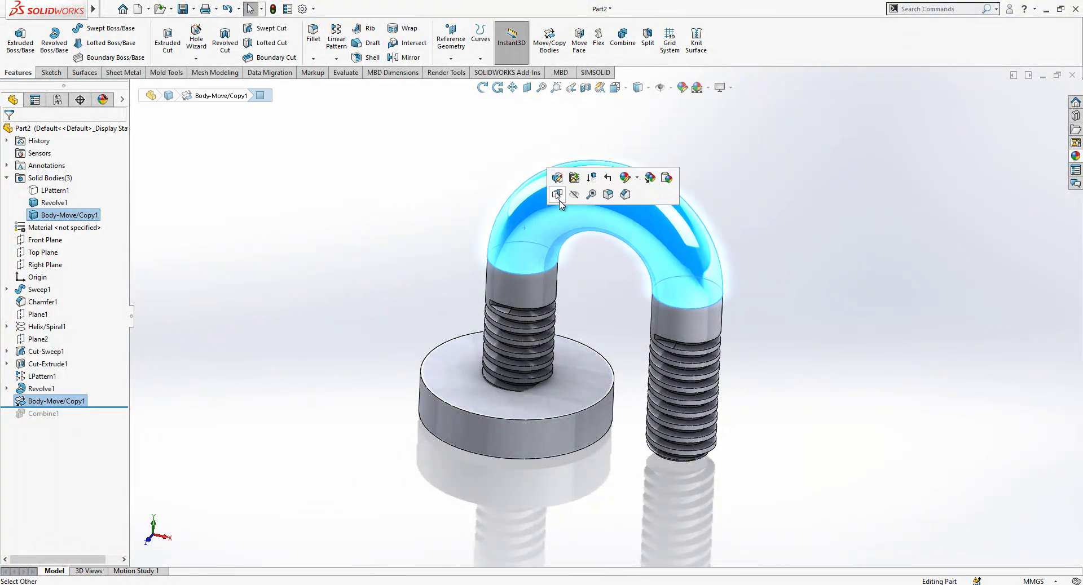
left_click(573, 194)
scroll(491, 361, "down", 2)
left_click(492, 364)
left_click(313, 58)
left_click(333, 85)
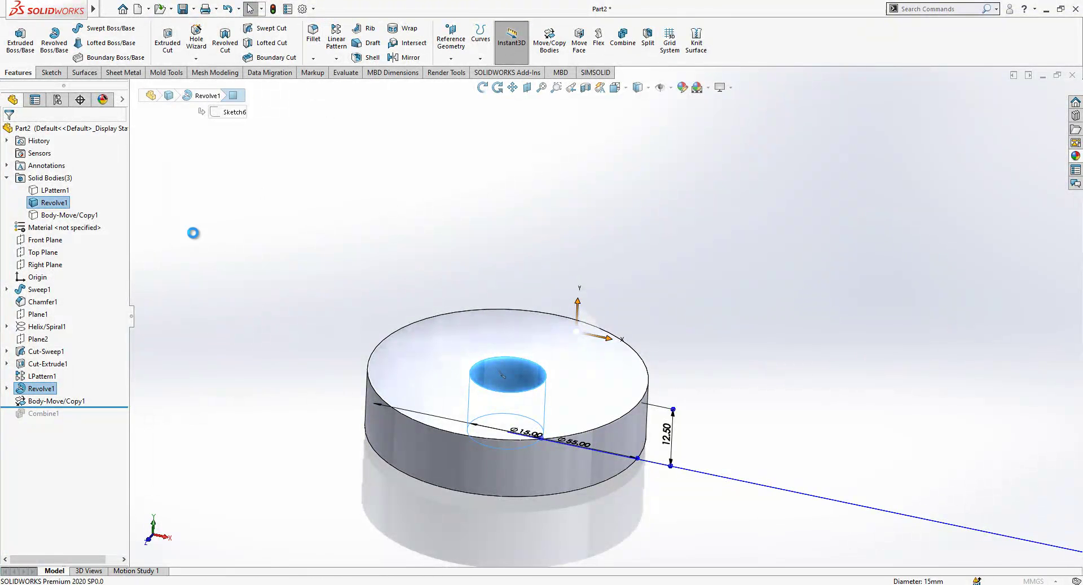
key("Return")
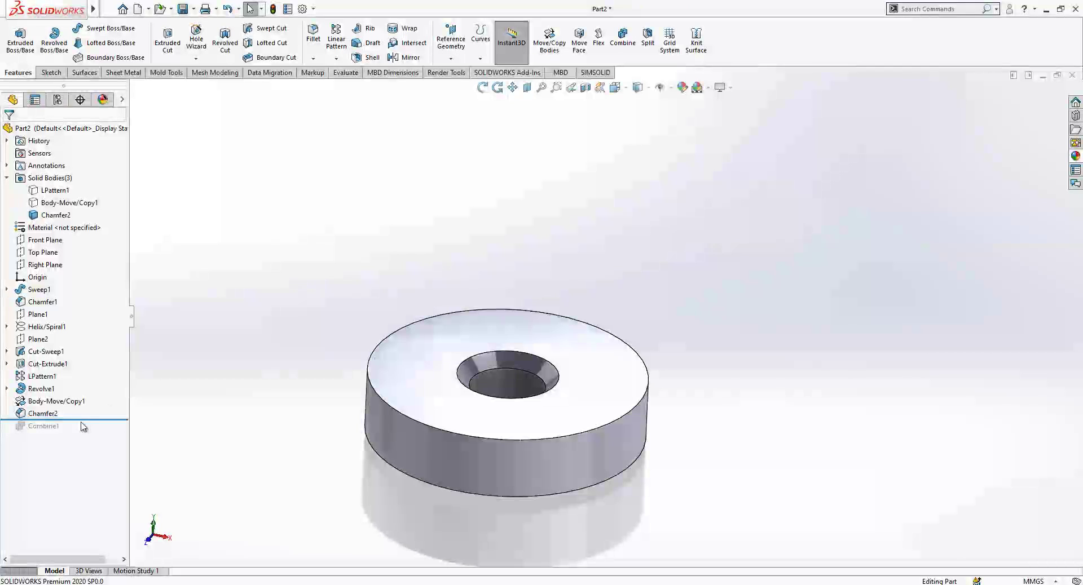
Roll the model forward past the Combine feature and show the U-shaped threaded body again
left_click_drag(89, 421, 90, 432)
middle_click_drag(290, 380, 434, 302)
left_click(54, 190)
scroll(554, 304, "up", 2)
scroll(603, 317, "up", 4)
scroll(706, 317, "down", 2)
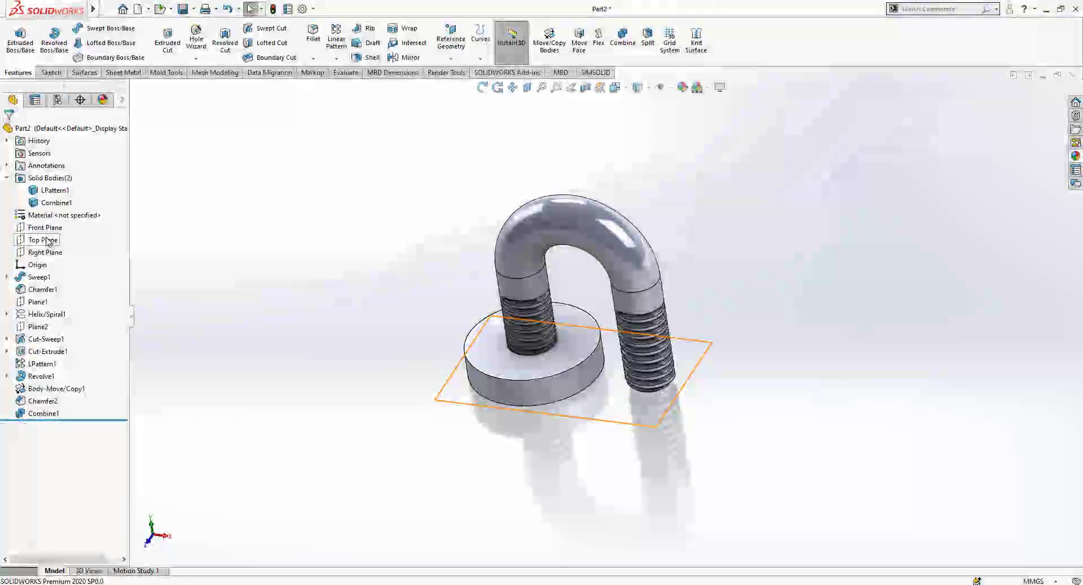
Create a linear pattern of the threaded disc body perpendicular to the Right Plane with 50 mm spacing and 2 instances
left_click(58, 255)
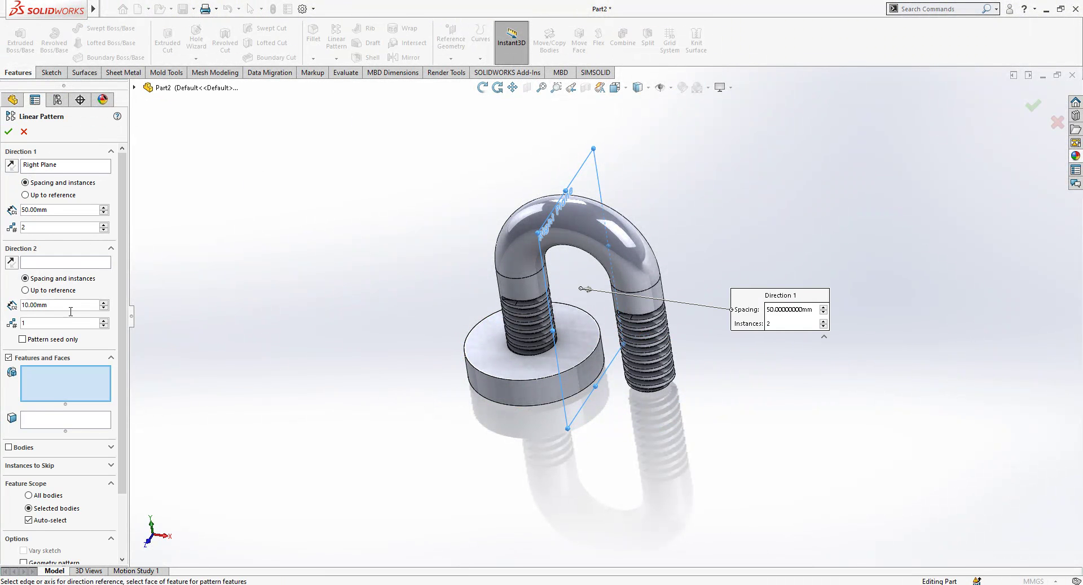
left_click(28, 446)
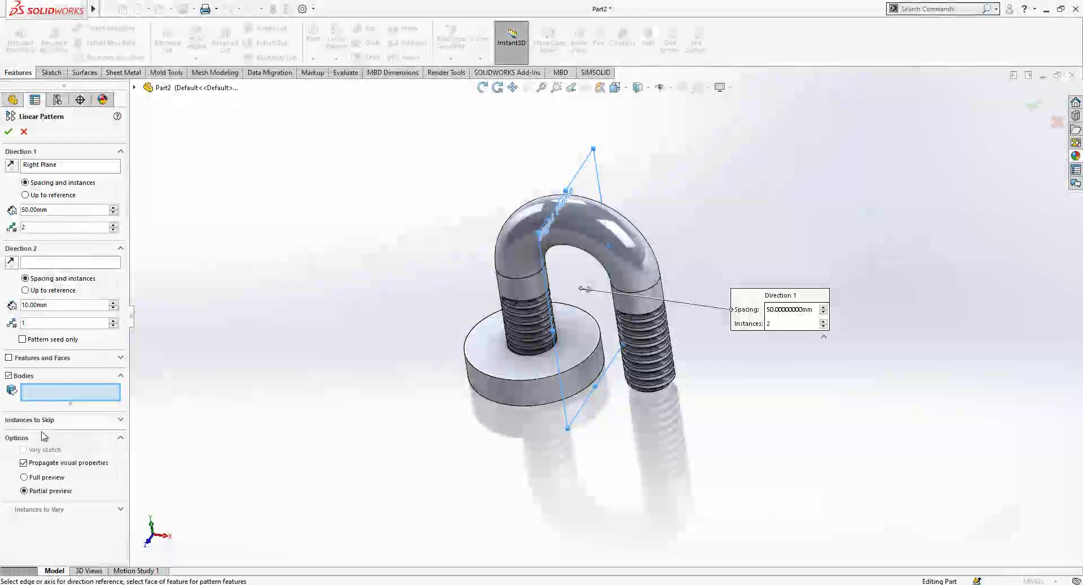
left_click(569, 388)
scroll(700, 364, "down", 2)
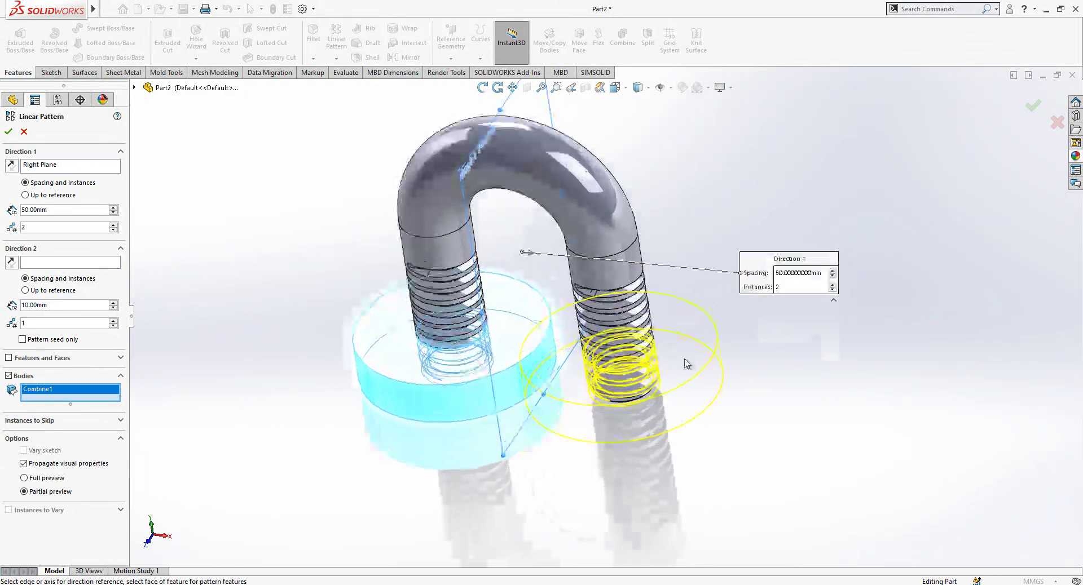
middle_click_drag(627, 357, 638, 348)
key("Return")
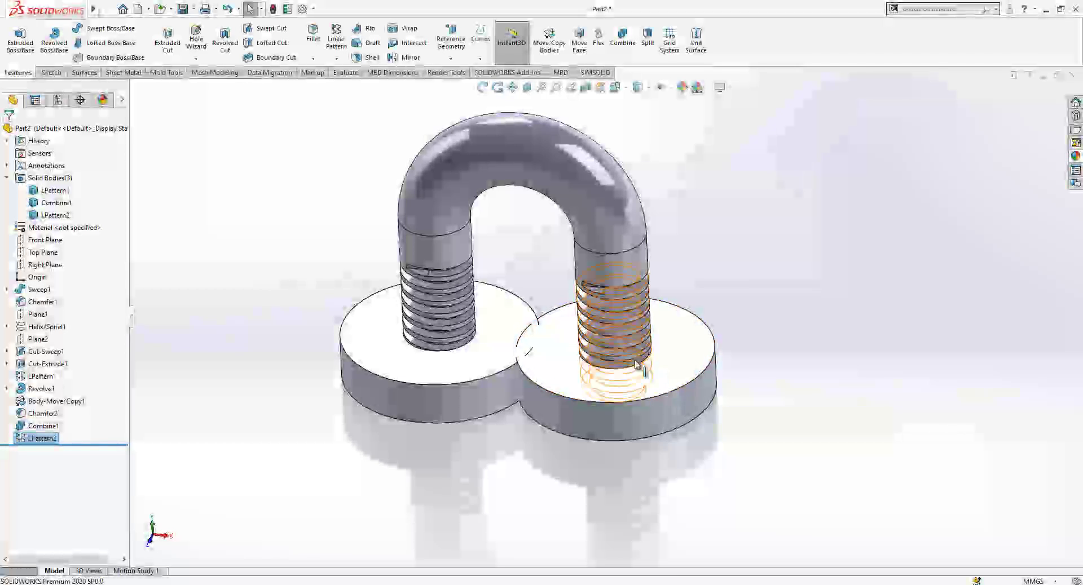
Offset the outer cylindrical face of the patterned disc inward by 5 mm with Move Face
scroll(567, 373, "down", 4)
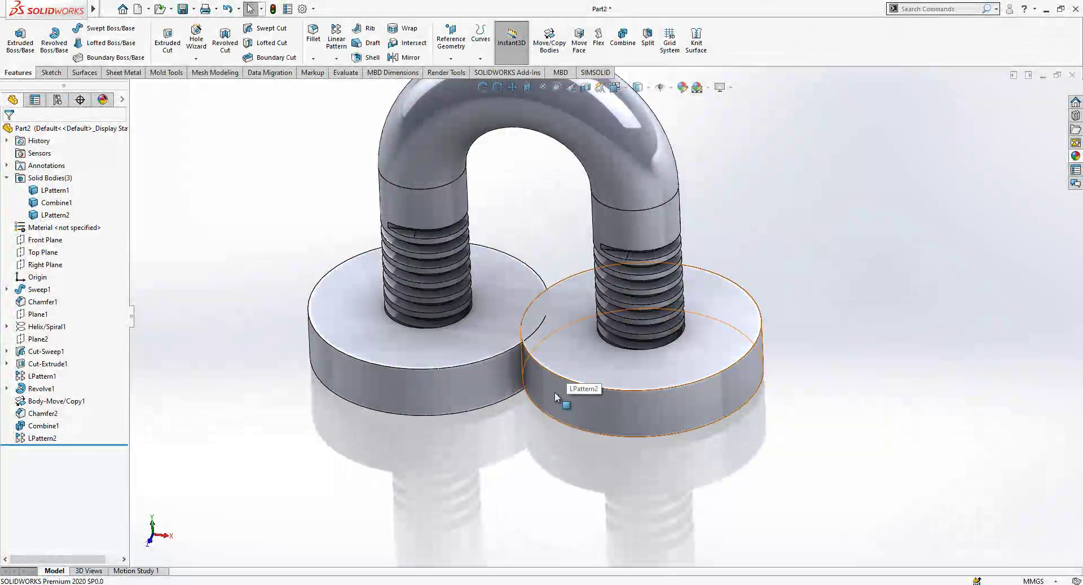
left_click(554, 393)
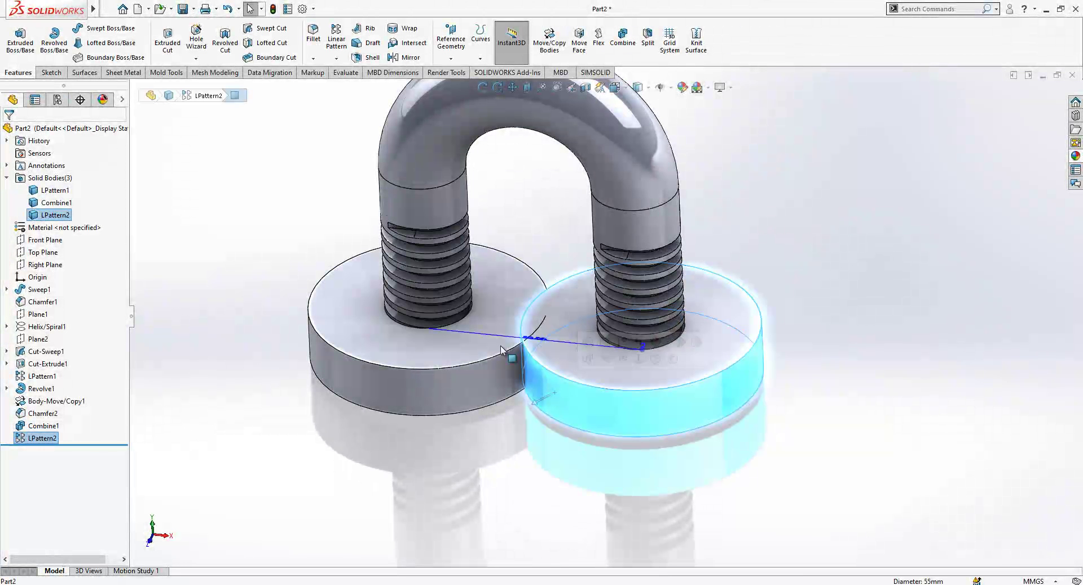
left_click(579, 37)
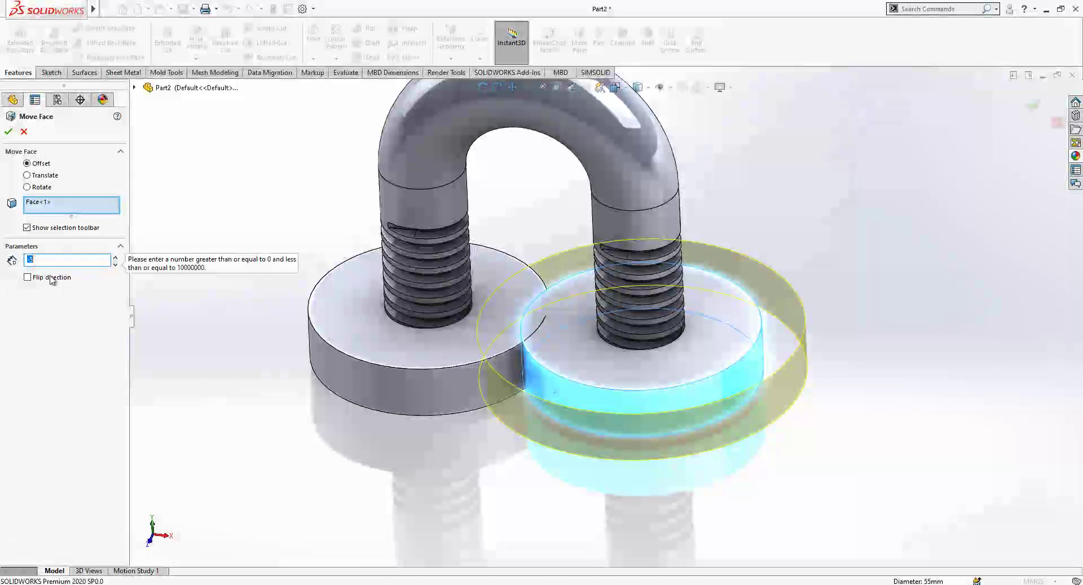
left_click(39, 279)
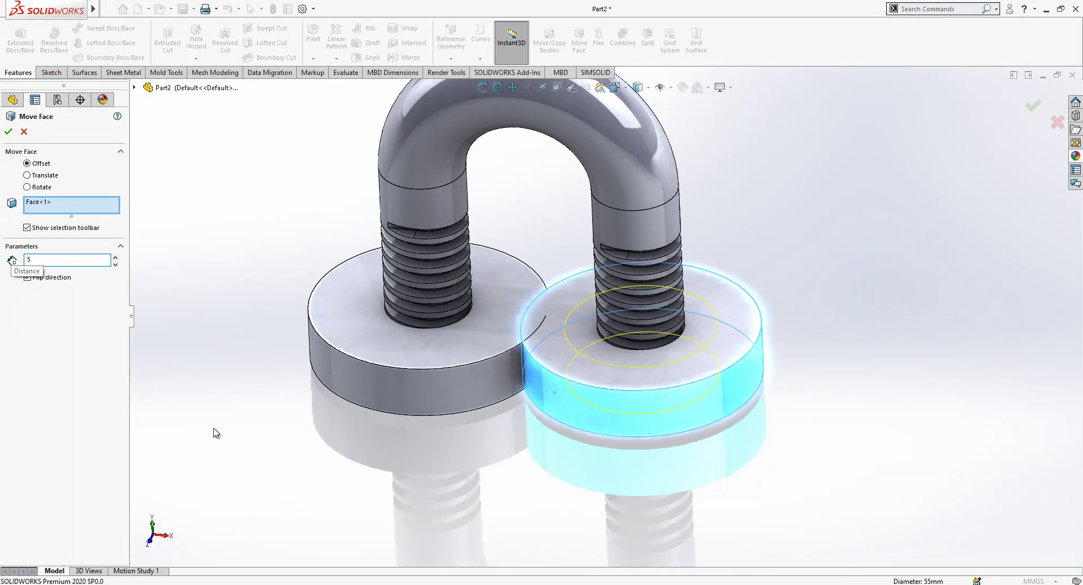
key("Return")
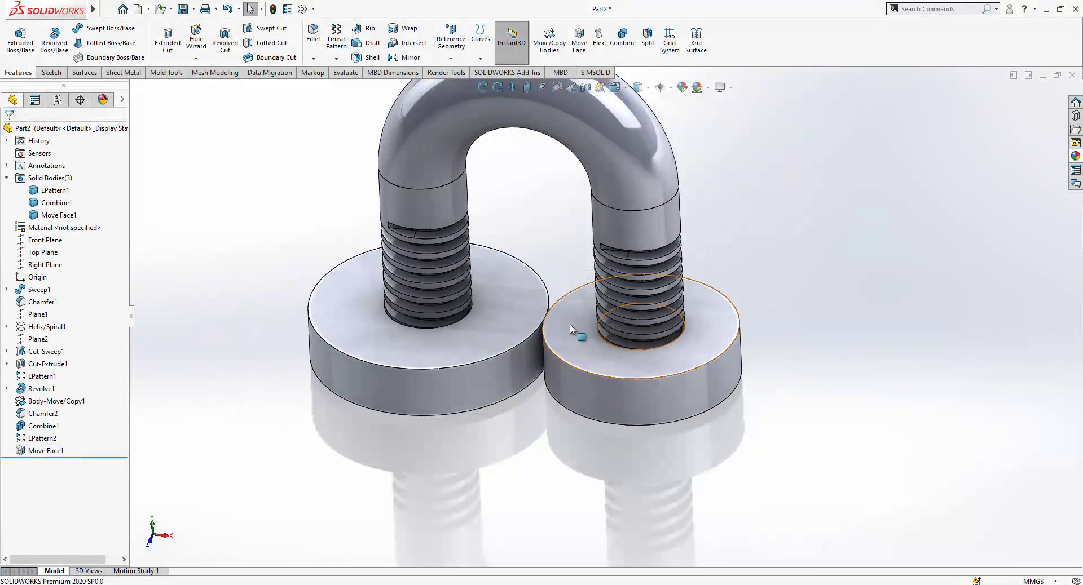
Examine the two discs, their upper rims and the area where they meet
scroll(570, 328, "down", 1)
mouse_move(570, 325)
middle_mouse_down()
mouse_move(614, 340)
mouse_move(560, 341)
mouse_move(597, 330)
mouse_move(580, 333)
middle_mouse_up()
scroll(580, 333, "up", 1)
left_click(506, 352)
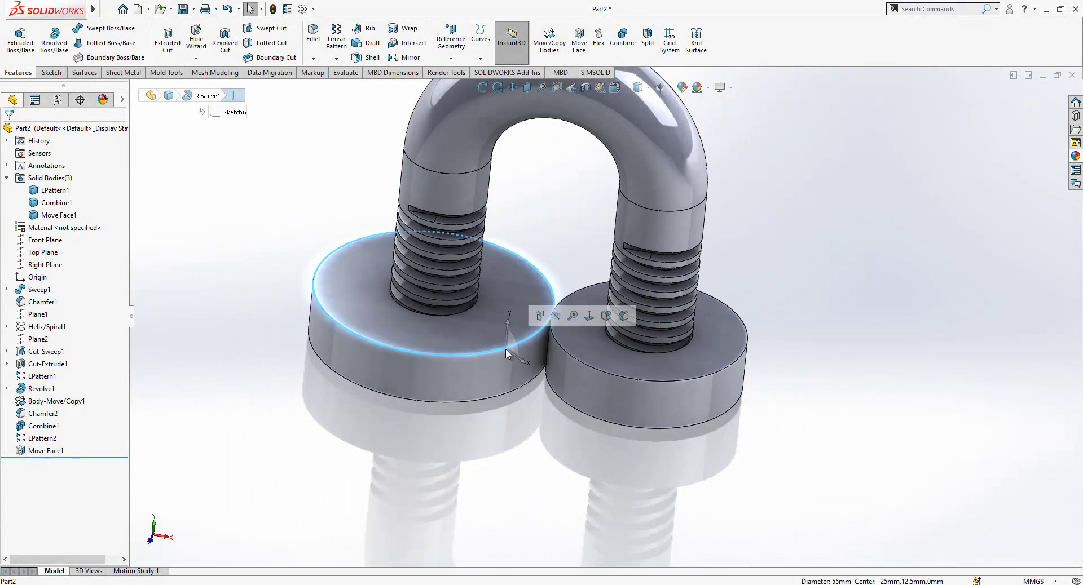
left_click(614, 379)
left_click(535, 442)
scroll(530, 338, "up", 1)
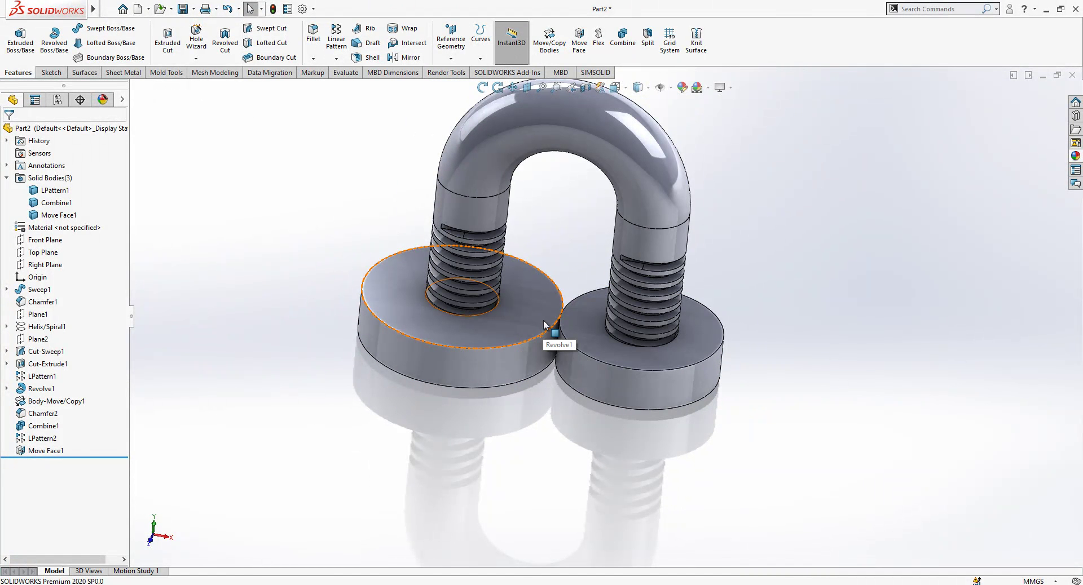
scroll(544, 323, "down", 2)
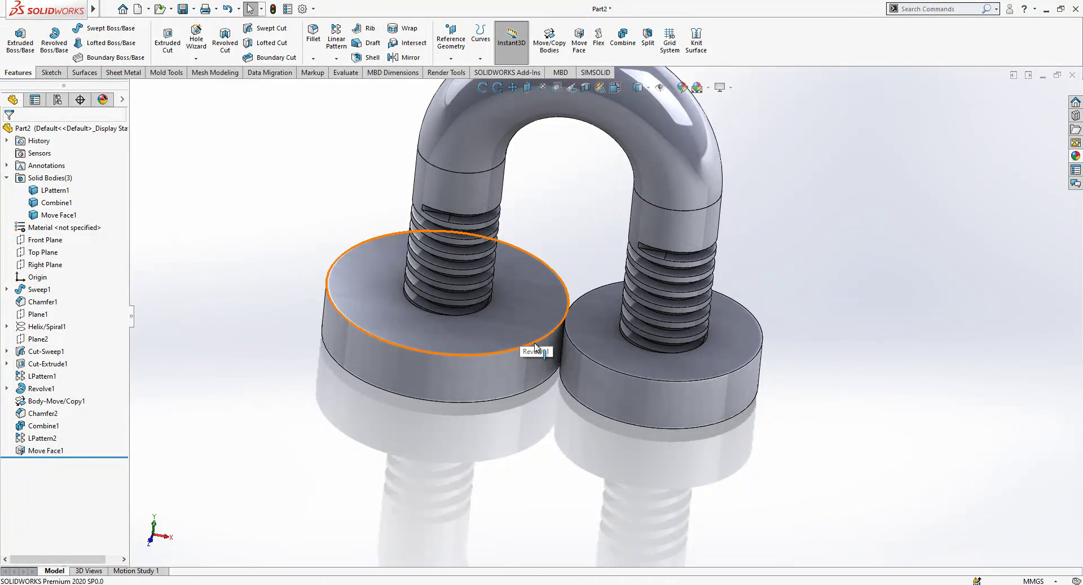
left_click(527, 314)
left_click(540, 424)
left_click(555, 299)
Hide the U-shaped threaded body so only the two discs are displayed
left_click(658, 163)
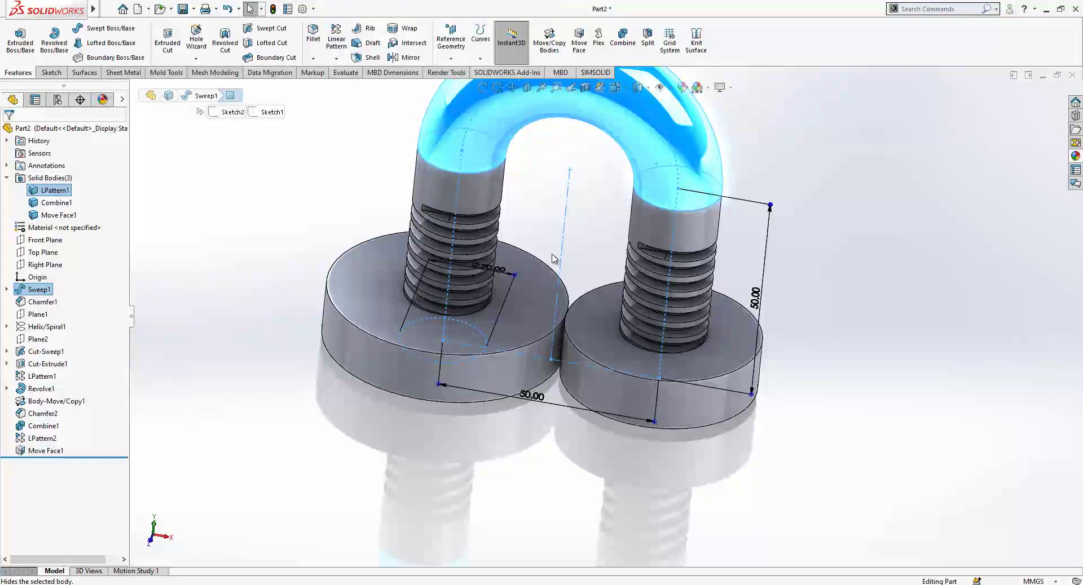
left_click(706, 131)
left_click(536, 280)
left_click(321, 465)
scroll(482, 330, "up", 1)
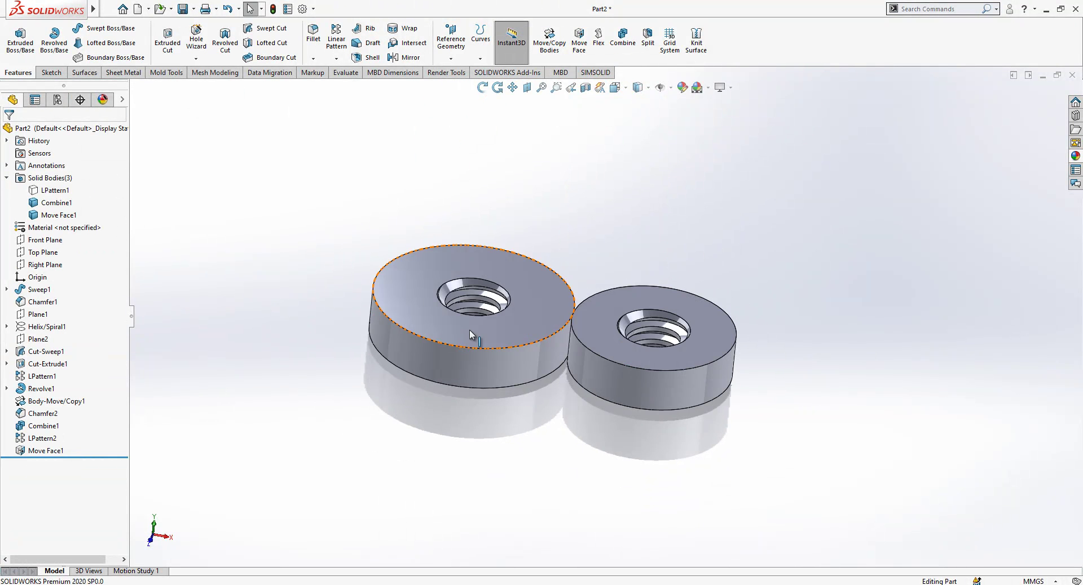
On the larger disc's upper face, sketch a horizontal line about 17 mm long from its centre, a short vertical line and an outward slanted line about 14 mm long
left_click(482, 330)
left_click(620, 275)
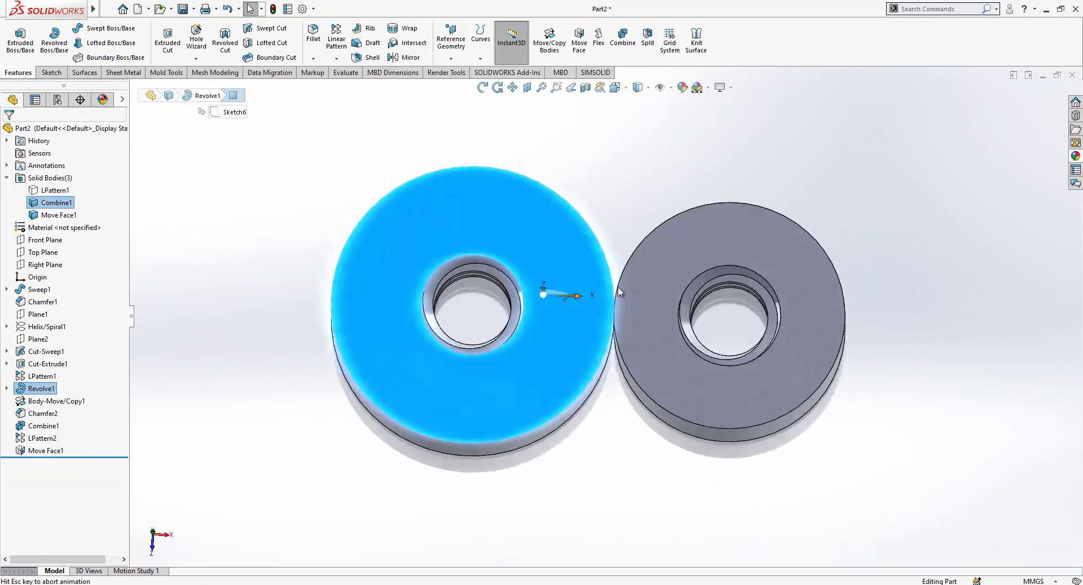
left_click(632, 195)
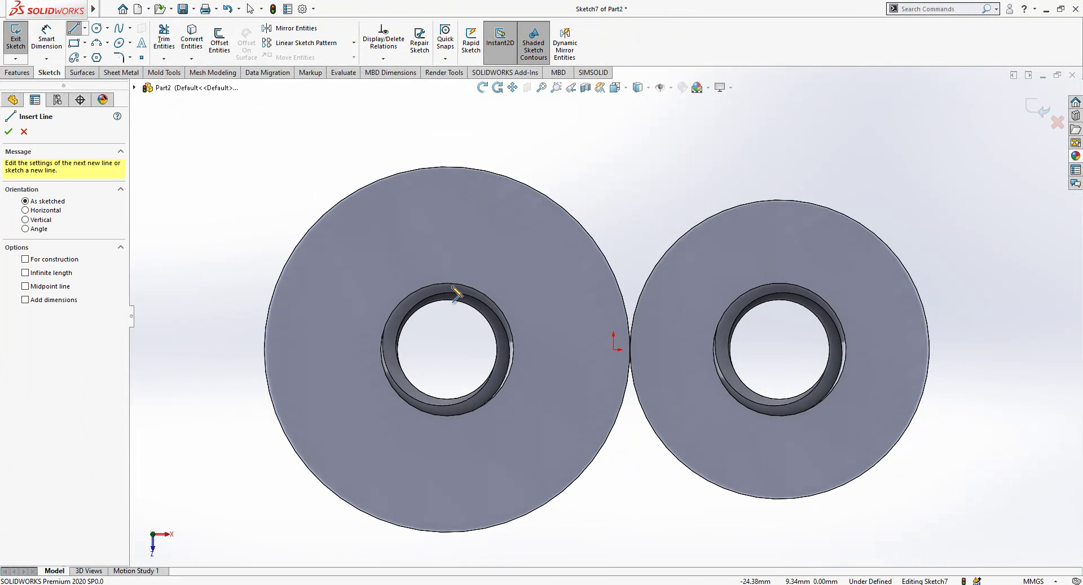
left_click(447, 349)
left_click(560, 350)
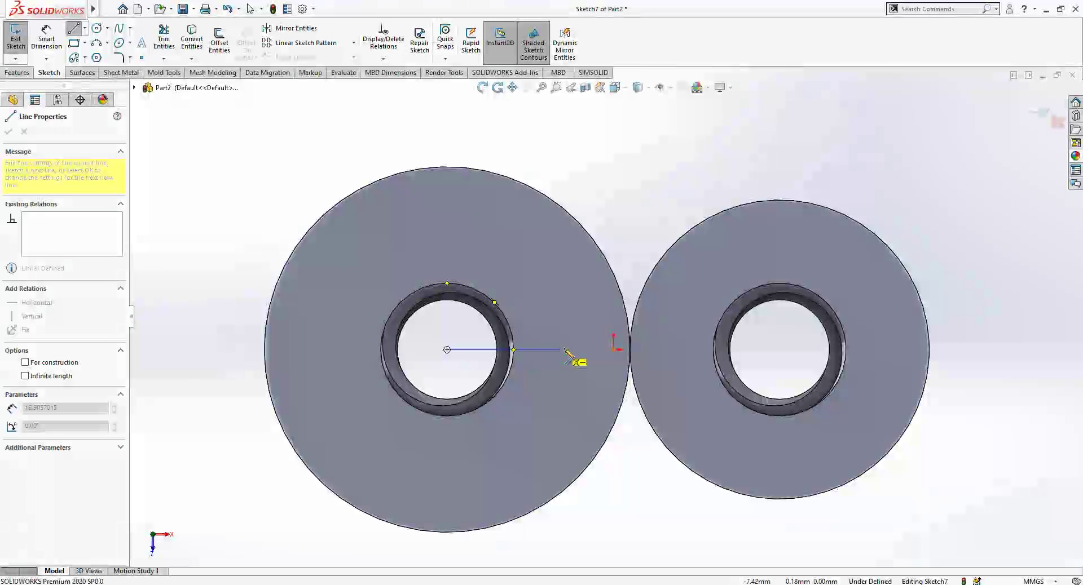
left_click(560, 317)
left_click(639, 264)
right_click(599, 195)
left_click(619, 204)
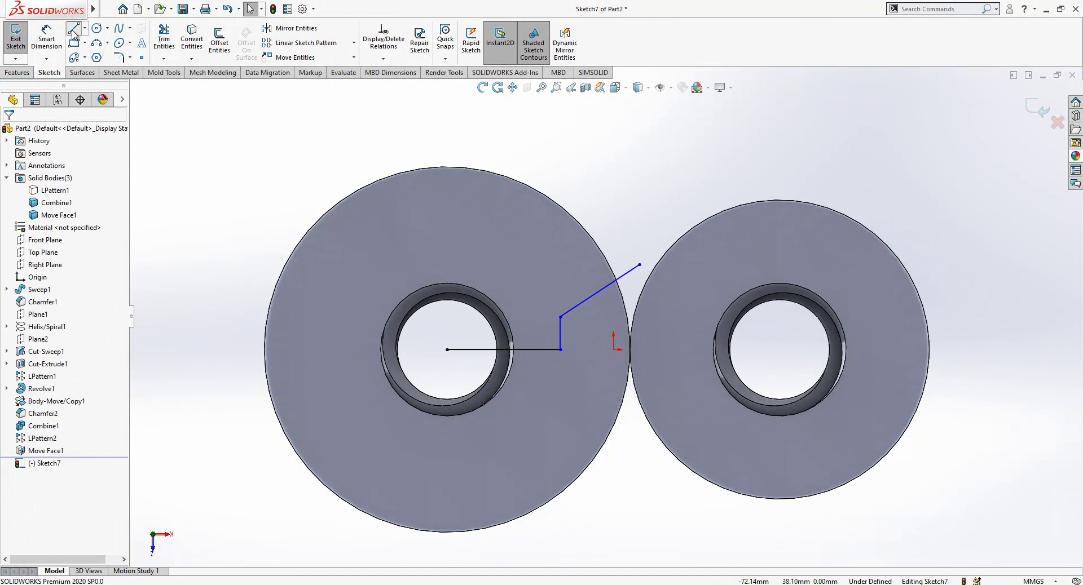
left_click(561, 350)
key("Escape")
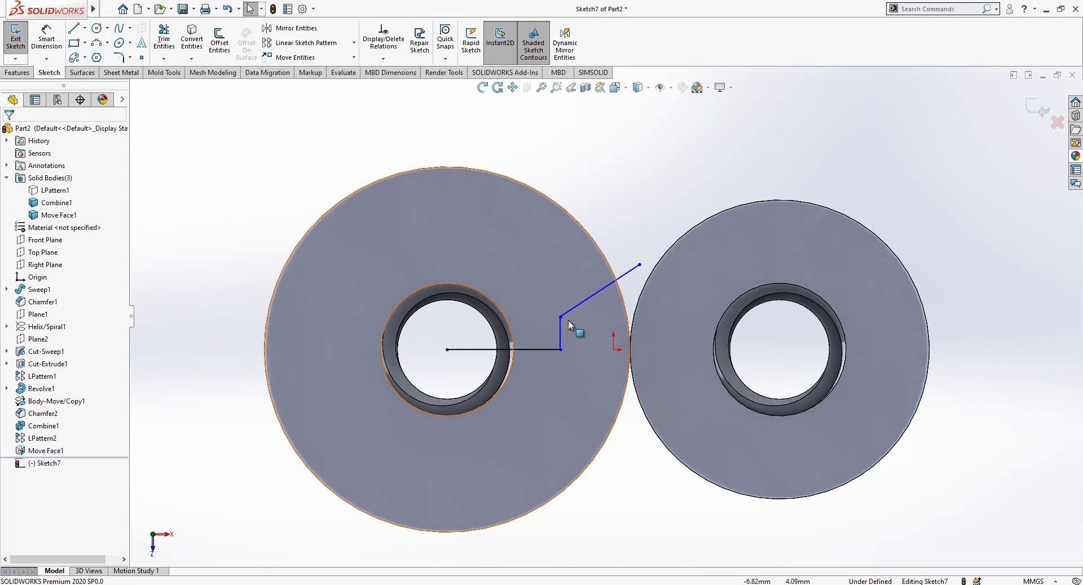
Mirror the vertical and slanted lines about the horizontal line, and turn that horizontal line into construction geometry
left_click(561, 328)
left_click(581, 302, "ctrl")
left_click(291, 27)
left_click(517, 350)
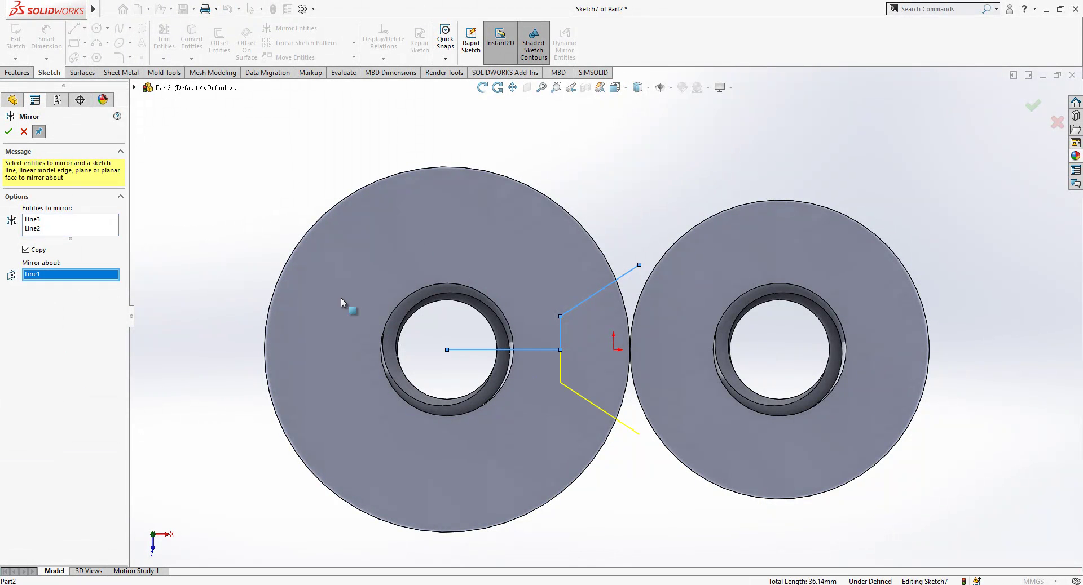
left_click(8, 132)
left_click(546, 350)
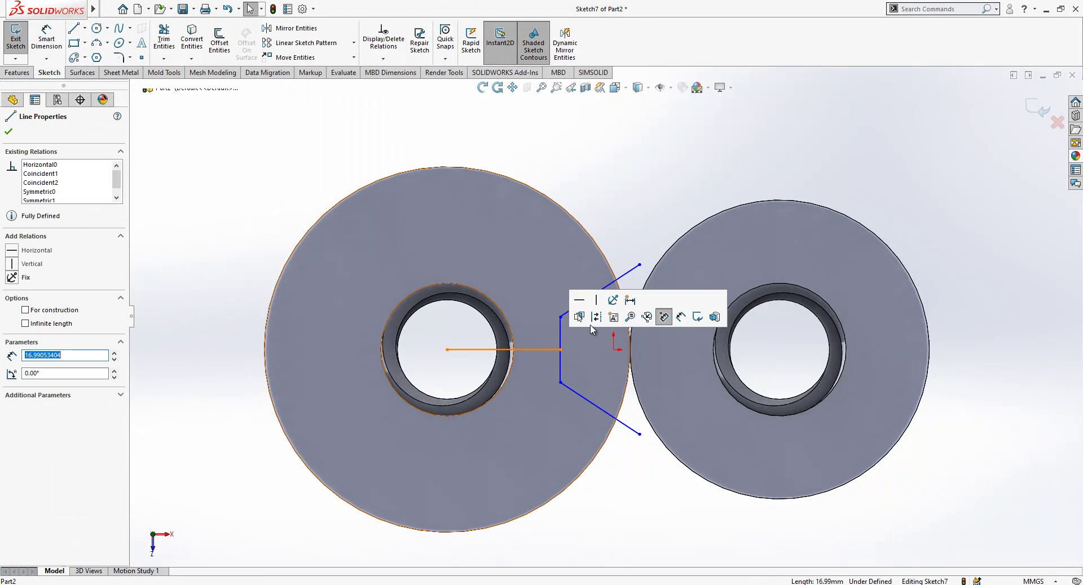
left_click(599, 320)
Dimension the angle between the two slanted lines as 45°
key("d")
left_click(599, 409)
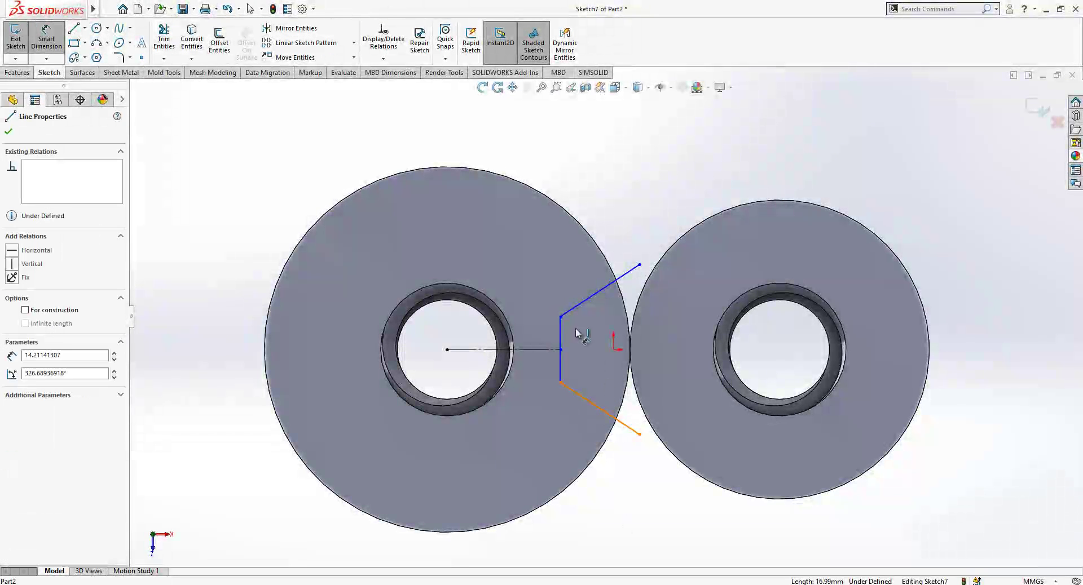
left_click(575, 308)
left_click(596, 353)
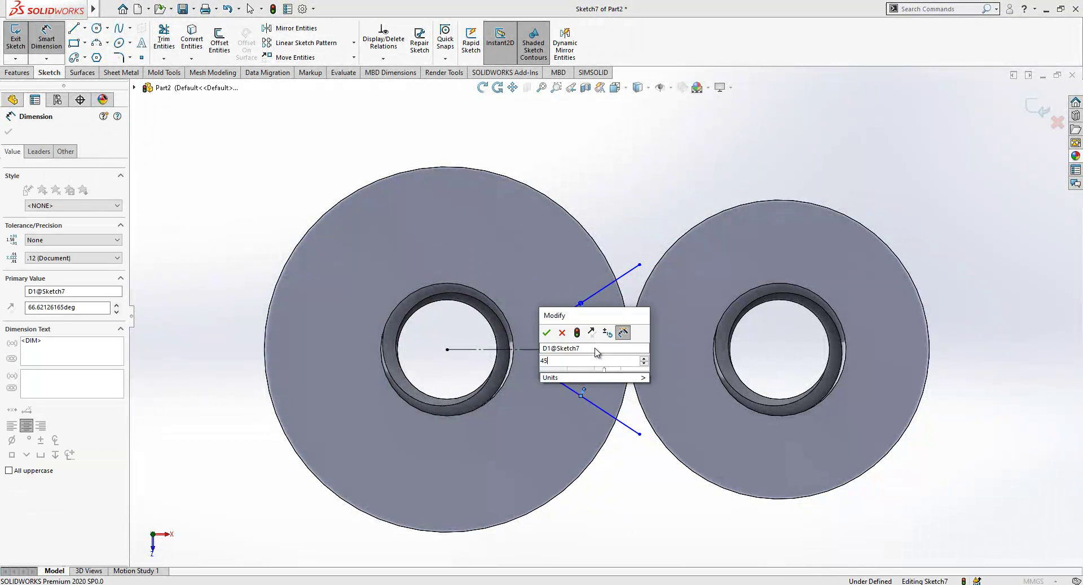
key("Return")
left_click(648, 471)
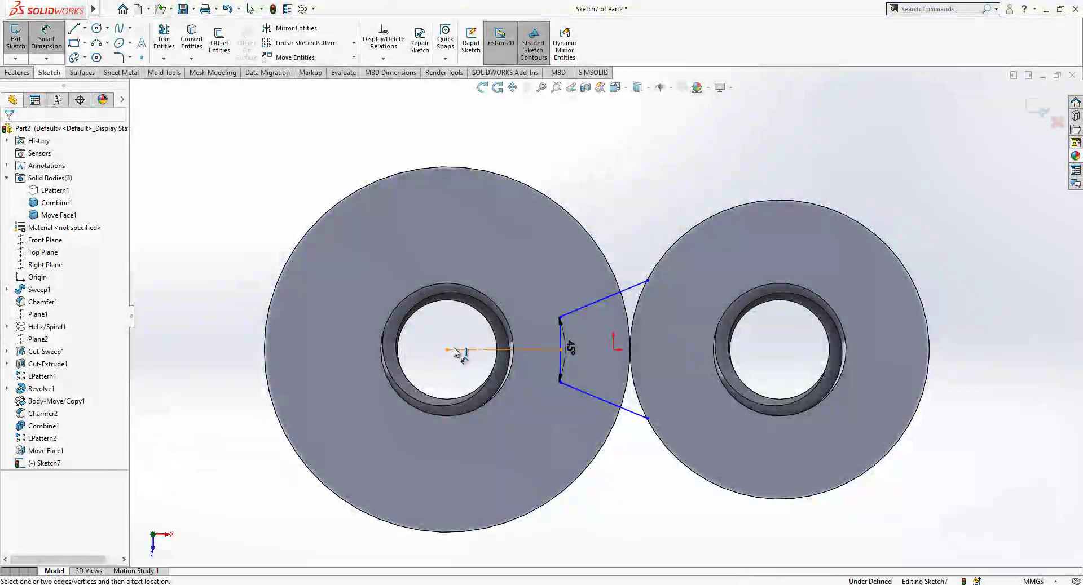
Dimension the distance from the larger disc's centre to the short vertical line as 22.5 mm
left_click(454, 350)
left_click(496, 265)
type("22.5")
key("Return")
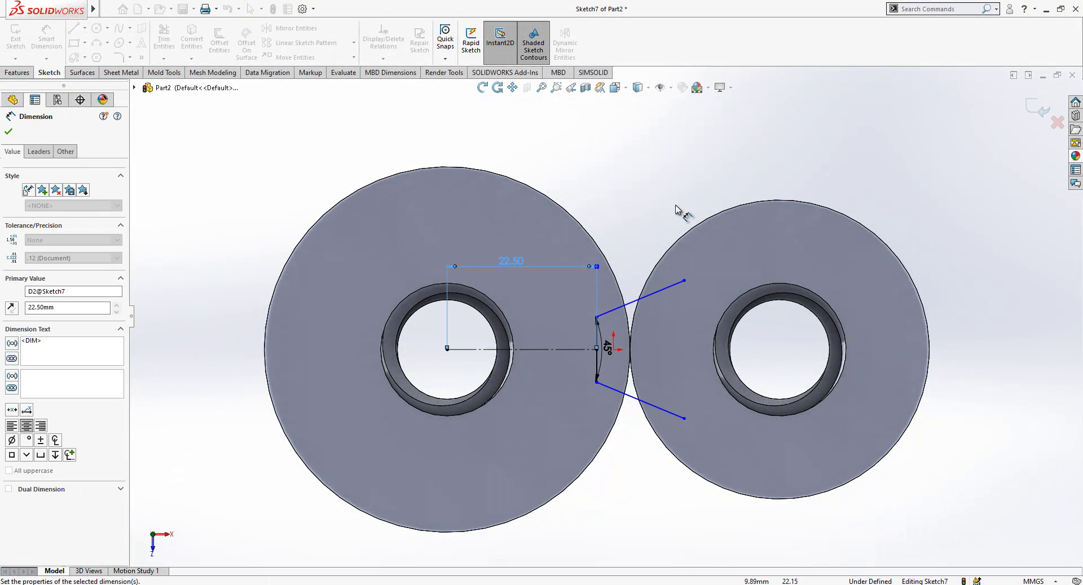
Dimension the short vertical line's length as 4 mm
left_click(596, 337)
left_click(561, 340)
type("4")
key("Return")
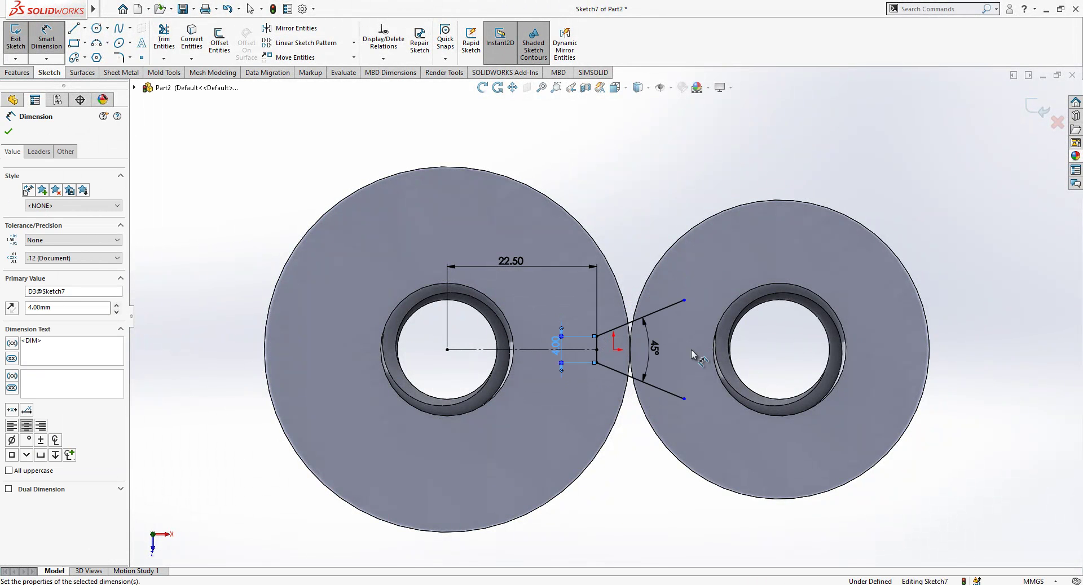
Set the short vertical line's length to 5 mm
scroll(689, 351, "down", 2)
scroll(598, 324, "up", 2)
key("Escape")
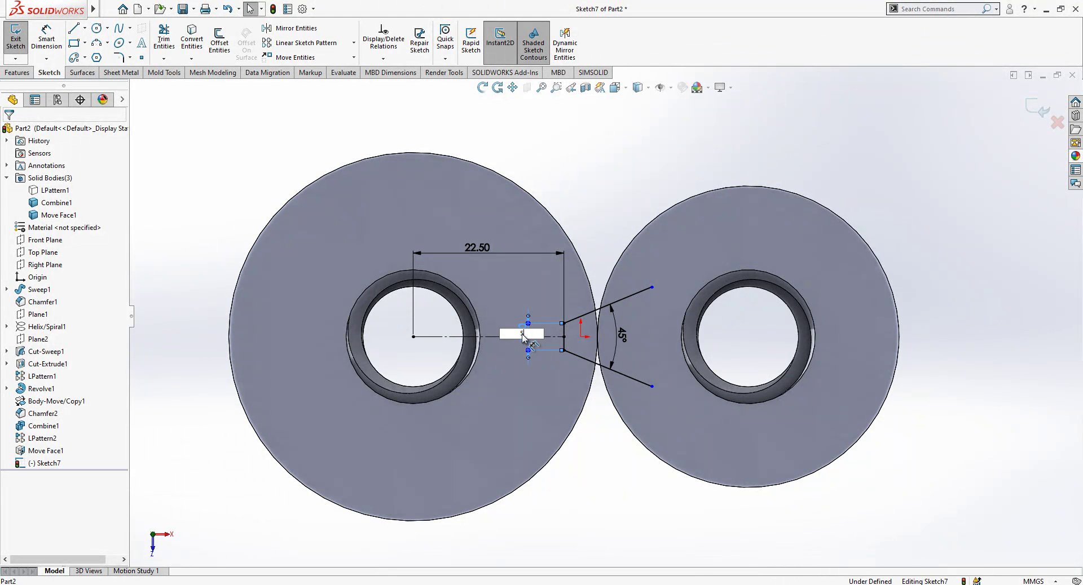
key("Return")
scroll(662, 265, "down", 1)
Close the outer end of the tooth-gap profile with a vertical line and move that line slightly inward to shorten the slanted sides
key("l")
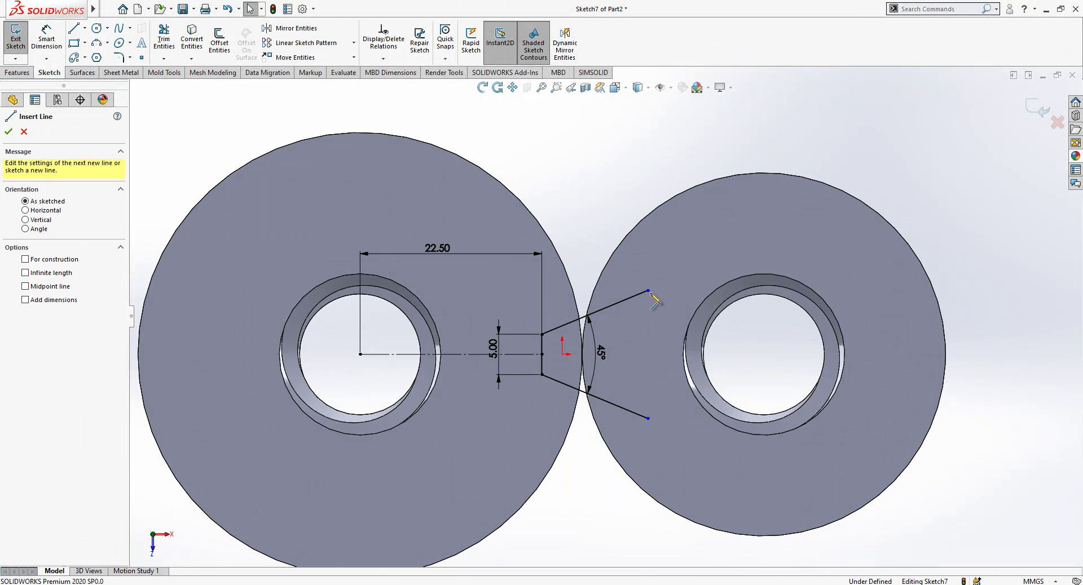
left_click(649, 291)
left_click(648, 419)
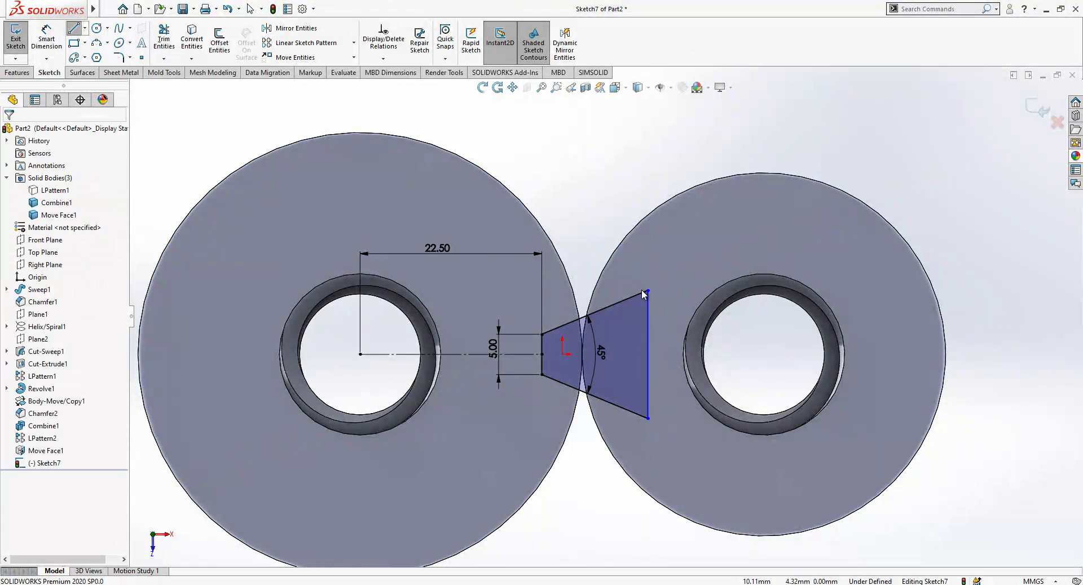
left_click_drag(647, 291, 630, 298)
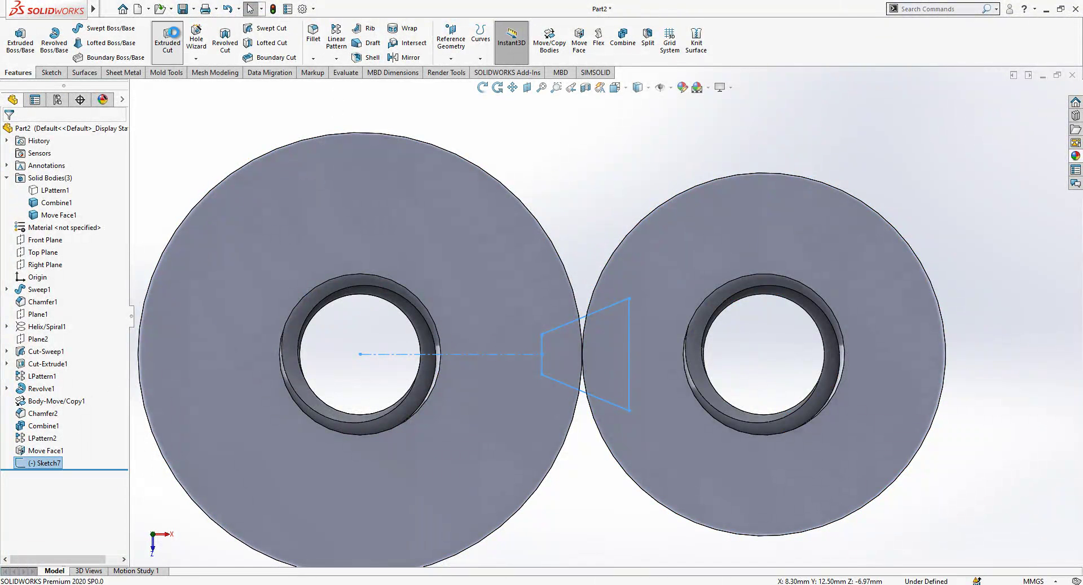
Cut the trapezoidal profile Through All, with the feature scope limited to the larger disc
left_click(61, 203)
left_click(58, 212)
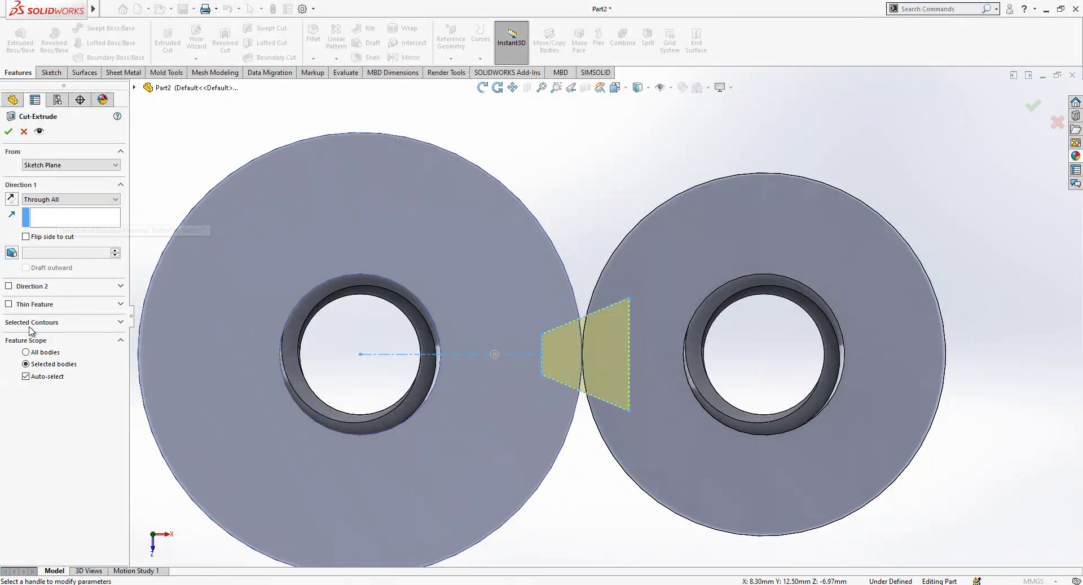
left_click(50, 378)
left_click(272, 267)
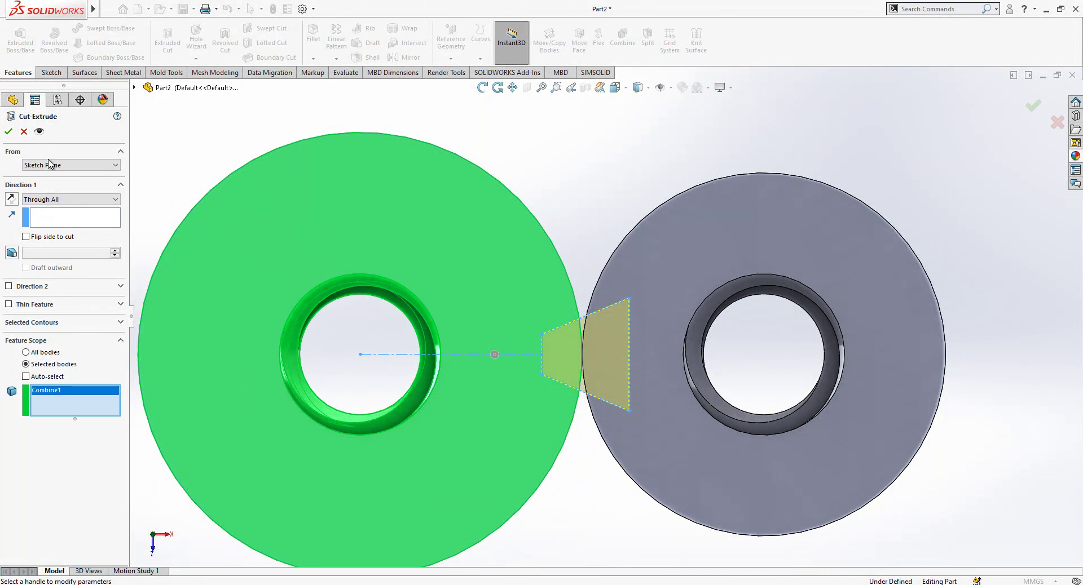
left_click(9, 131)
Pattern the tooth-gap cut circularly around the larger disc's outer face with 12 equally spaced instances over 360°
middle_click_drag(559, 180, 564, 277)
left_click(570, 324)
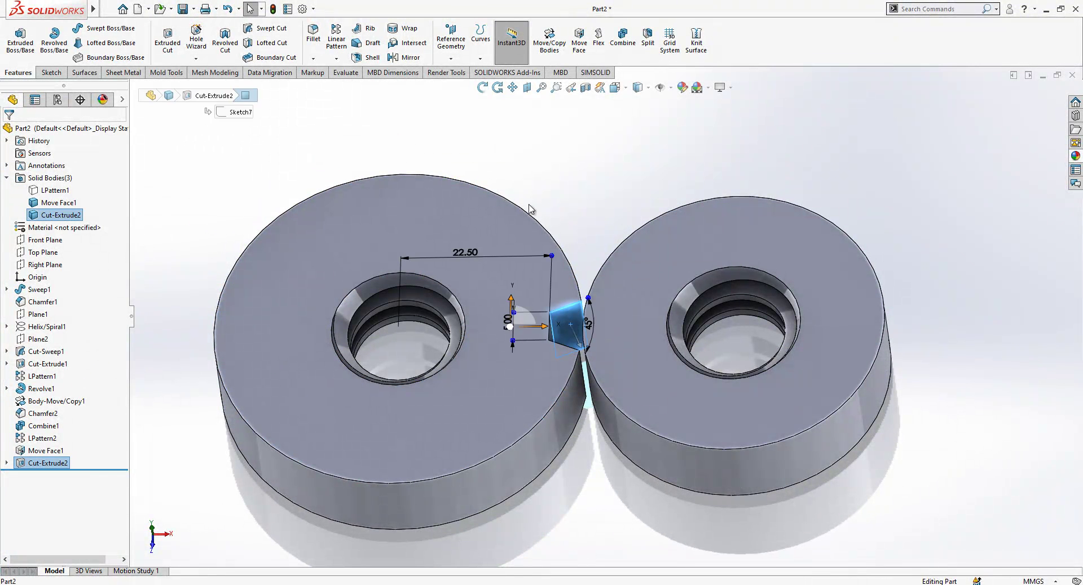
left_click(336, 58)
left_click(361, 84)
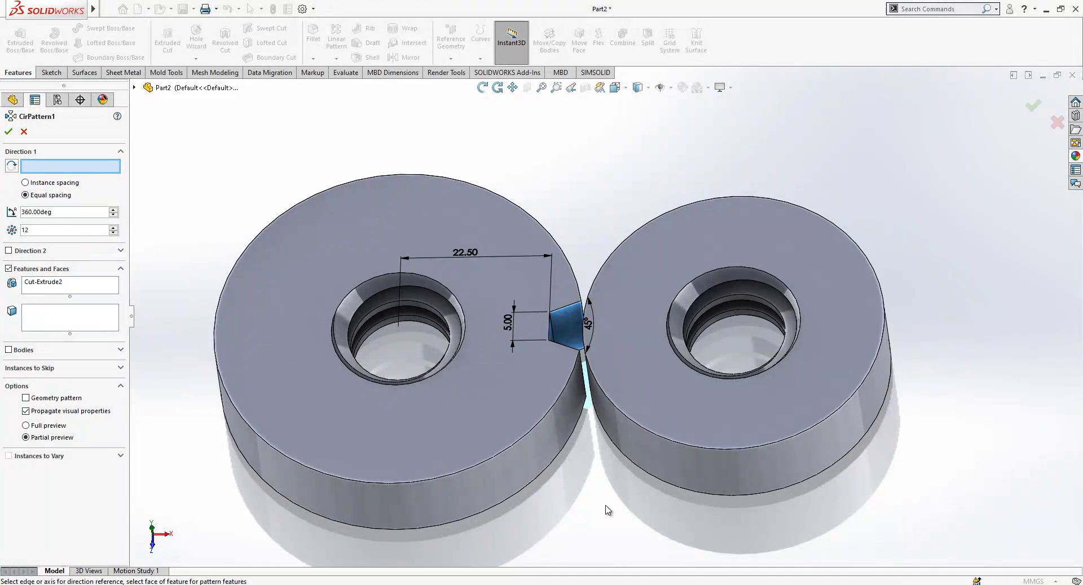
left_click(544, 459)
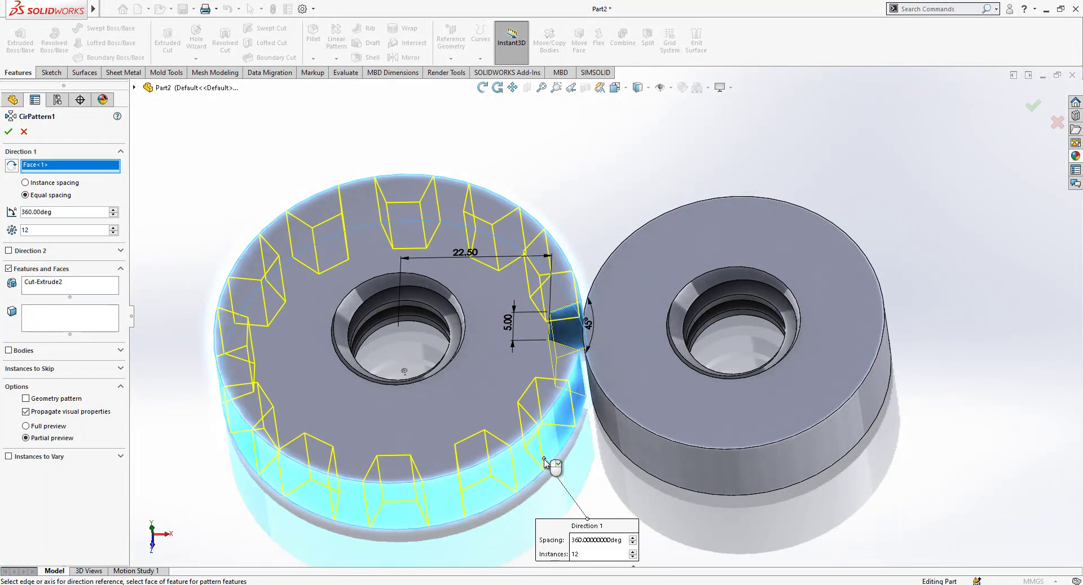
left_click(56, 283)
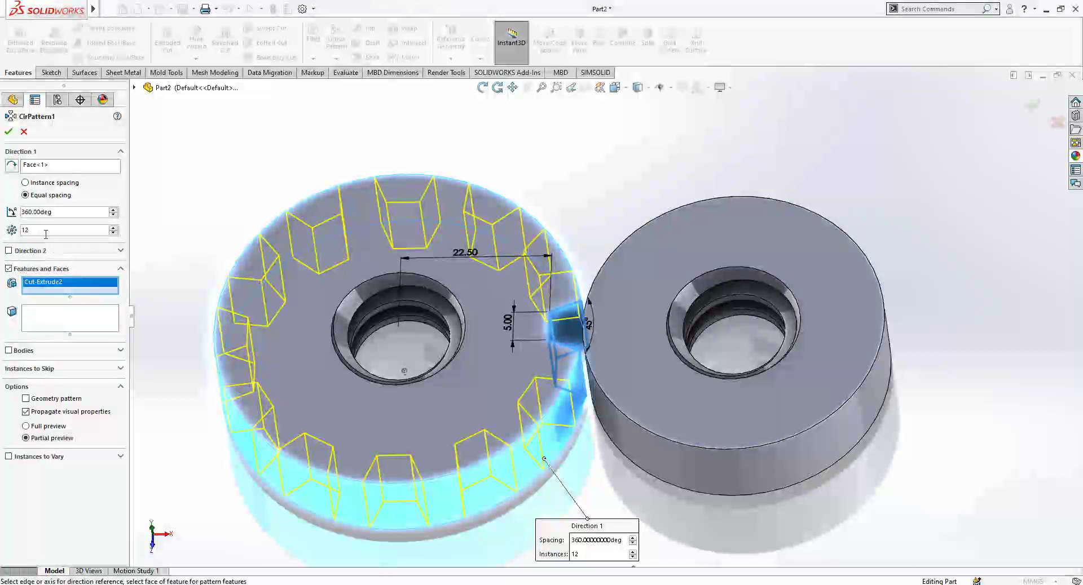
left_click(32, 166)
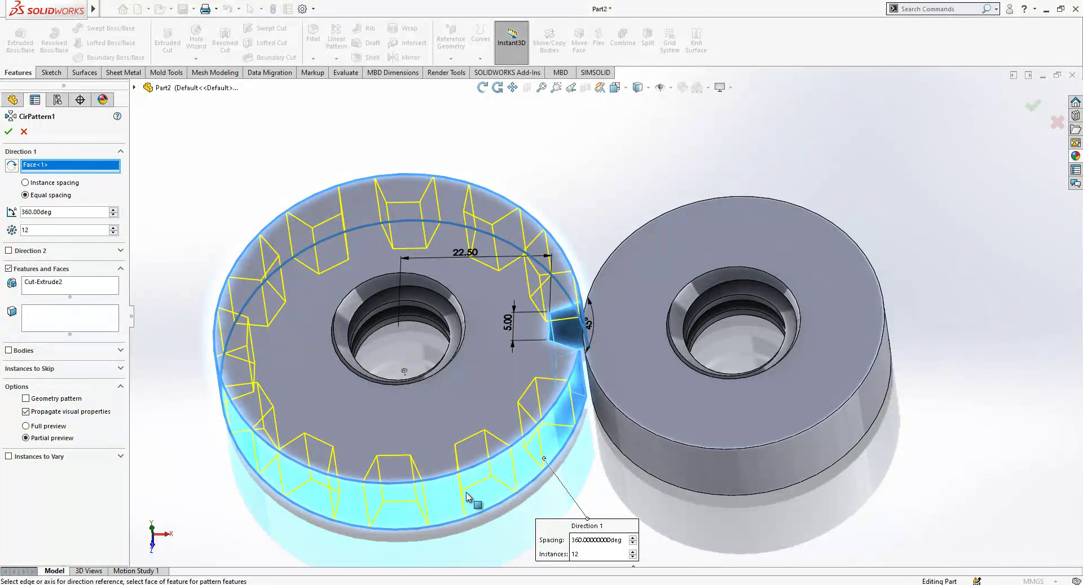
left_click(10, 132)
Roll the feature history back to just before the tooth-gap cut
scroll(523, 295, "up", 2)
middle_click_drag(520, 321, 513, 298)
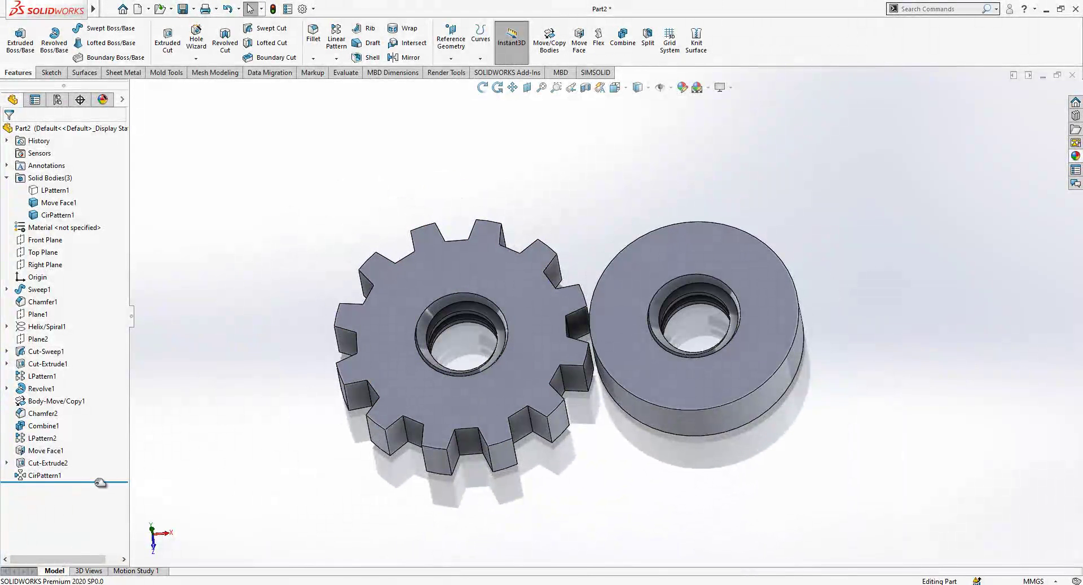
left_click_drag(100, 483, 94, 470)
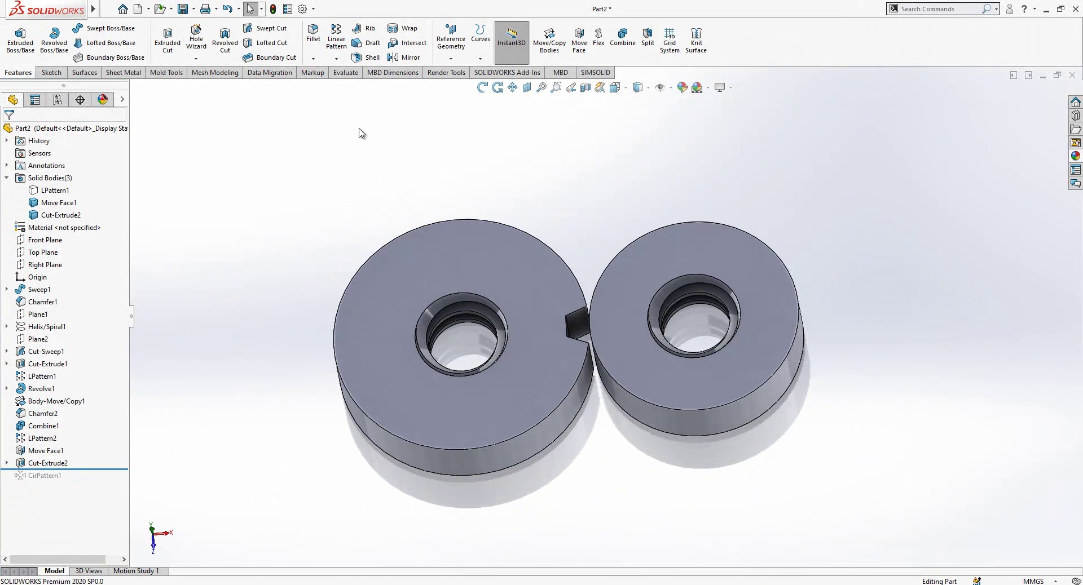
left_click(314, 61)
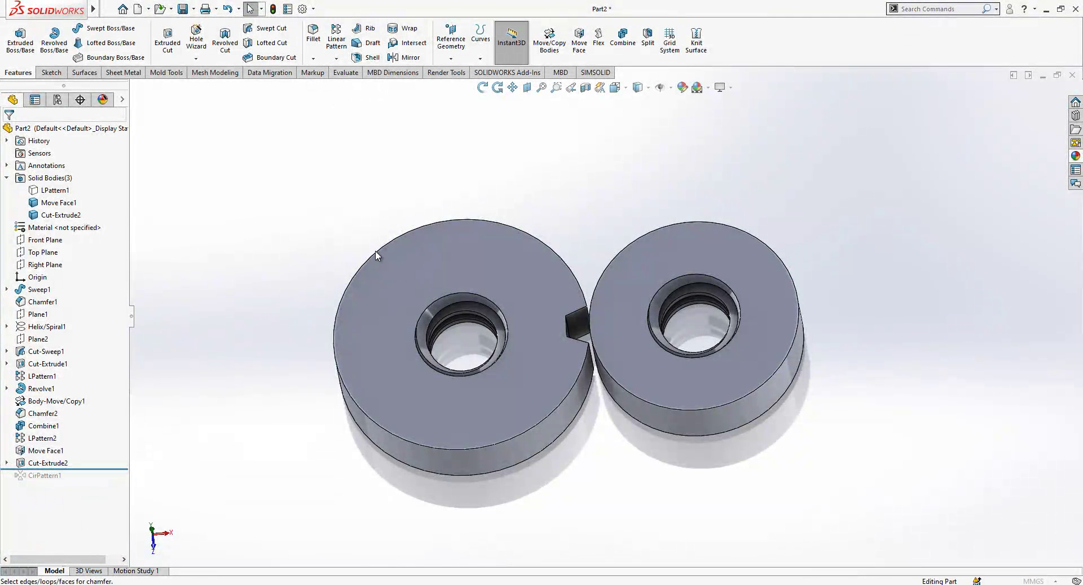
left_click(23, 131)
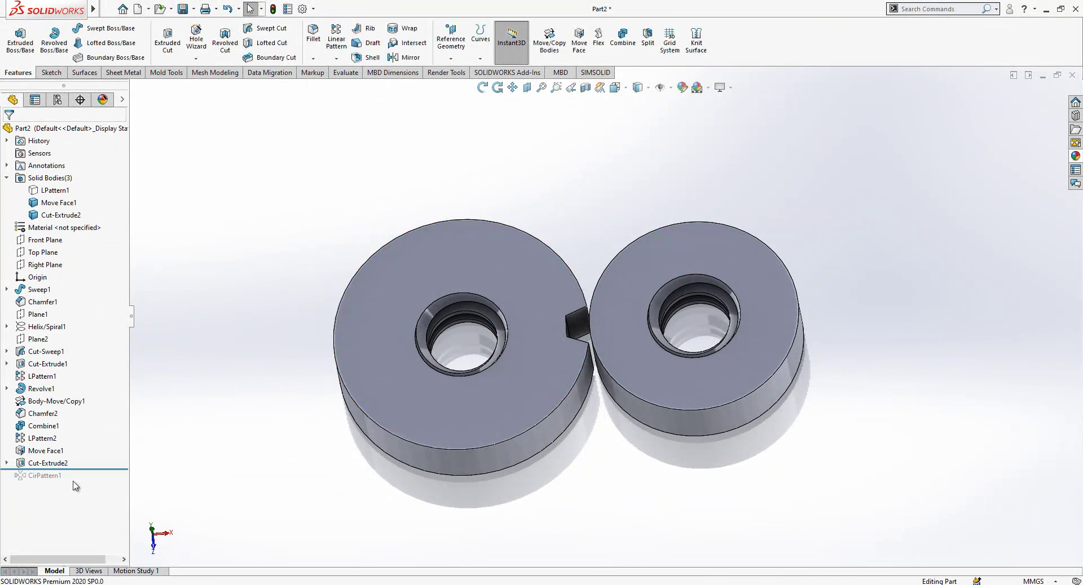
left_click_drag(98, 469, 97, 456)
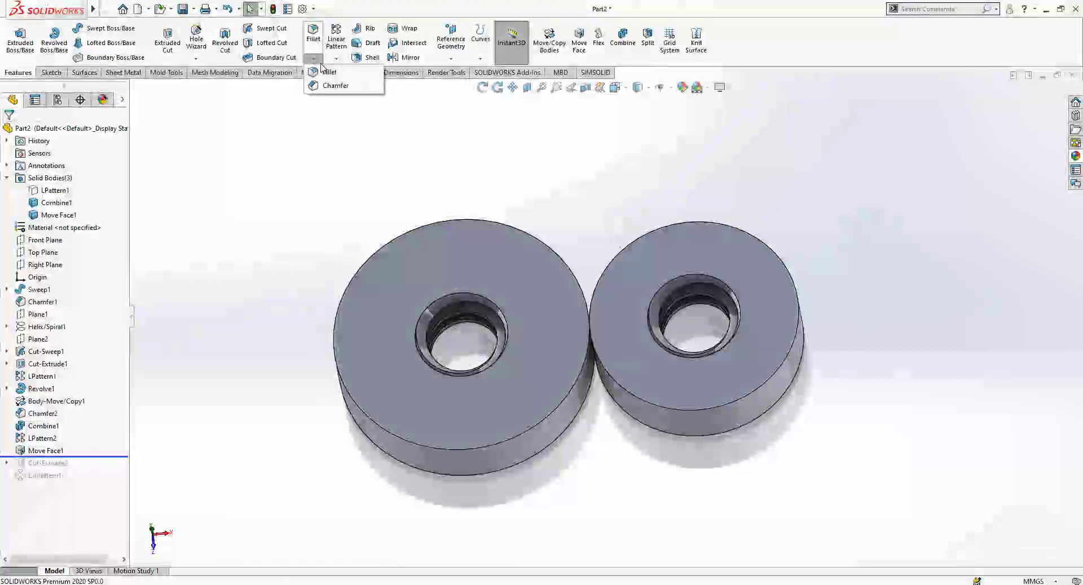
Chamfer both rims of the larger disc's outer face by 1.25 mm at 45°, and roll the feature history forward to the end
key("Return")
left_click(414, 454)
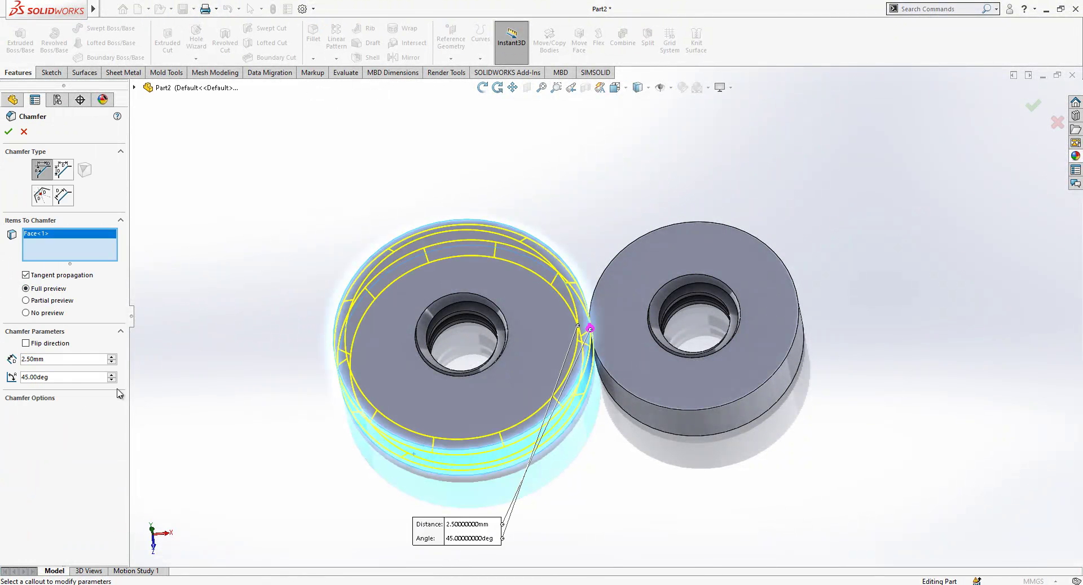
type("1.25")
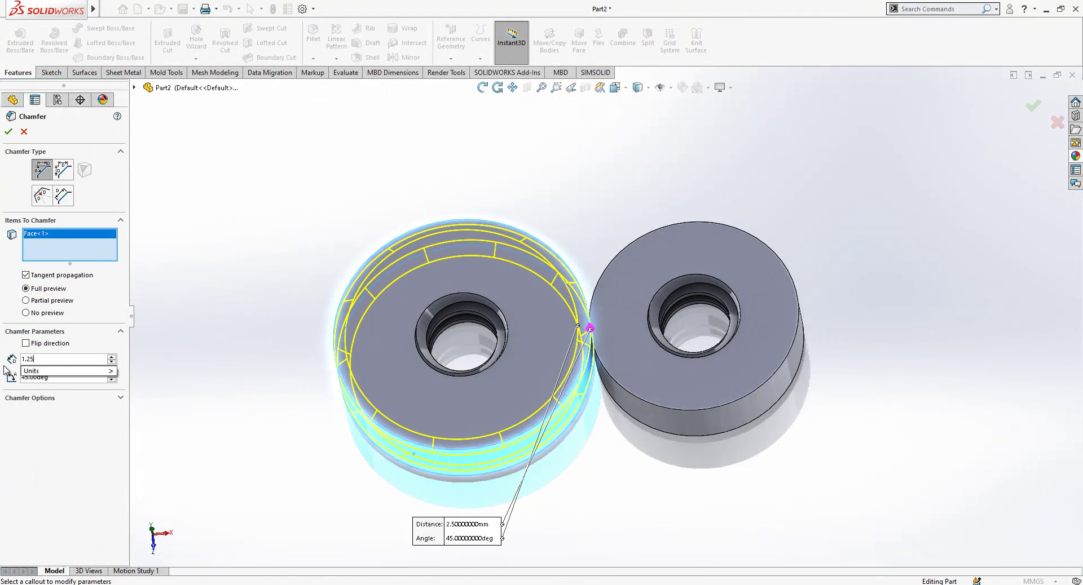
key("Return")
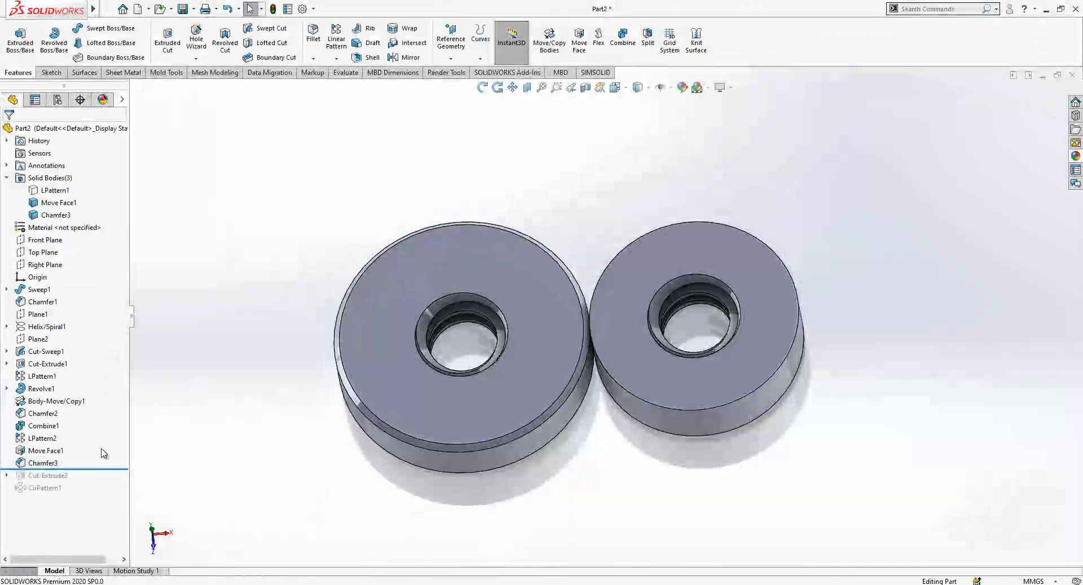
left_click_drag(99, 467, 99, 495)
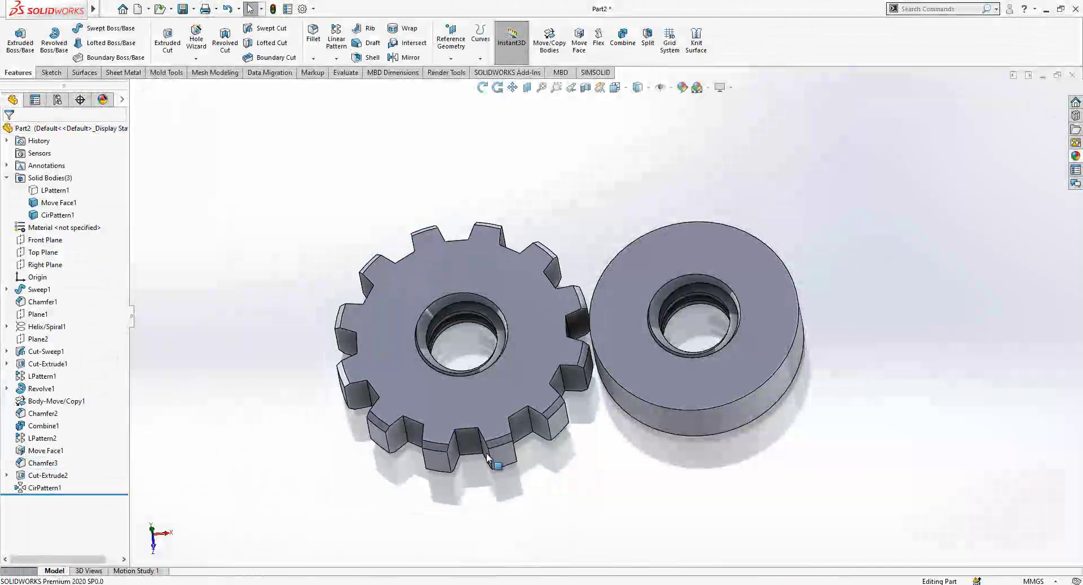
middle_click_drag(546, 429, 591, 342)
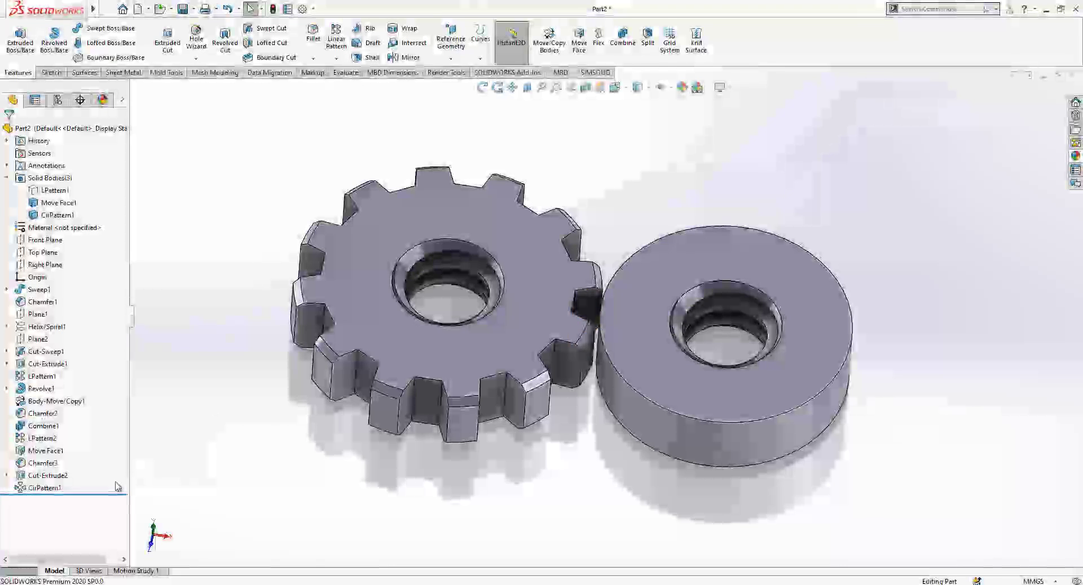
Set up a boss extrusion of the tooth-gap sketch in the reversed direction, Up To Surface at the smaller disc's underside
left_click(7, 475)
left_click(45, 490)
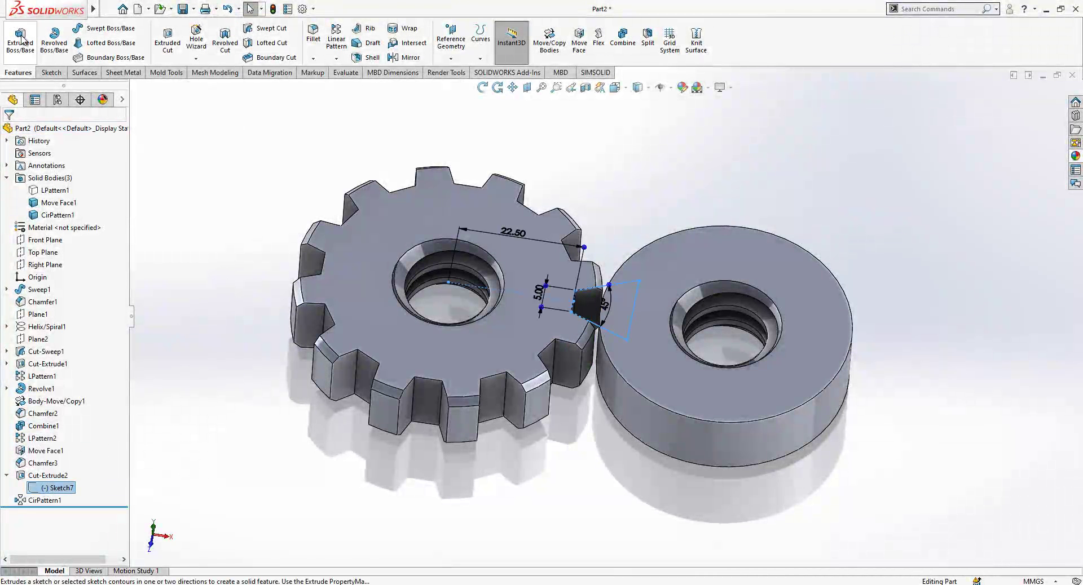
left_click(23, 41)
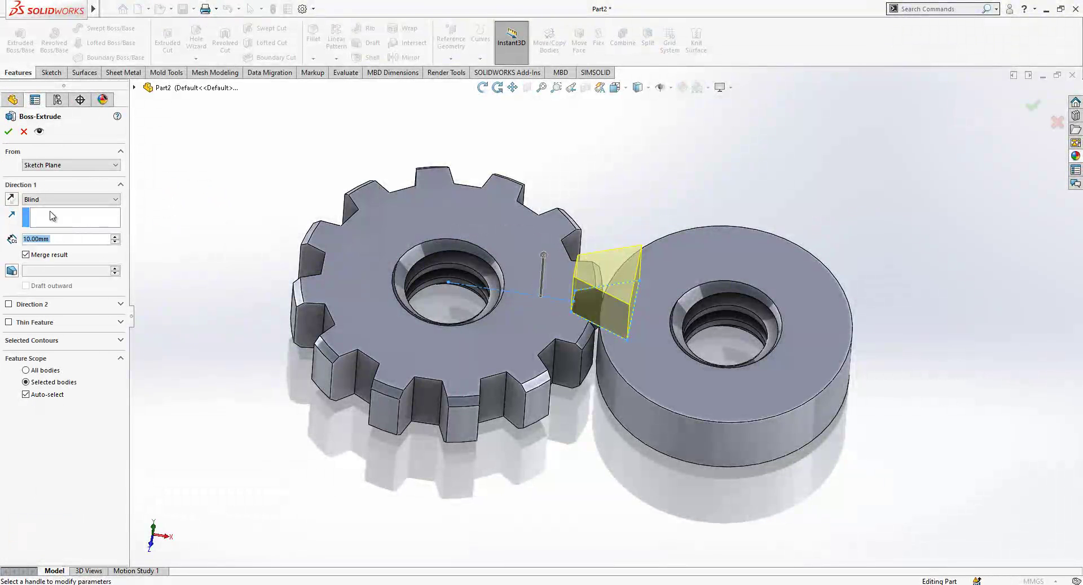
left_click(11, 199)
left_click(48, 201)
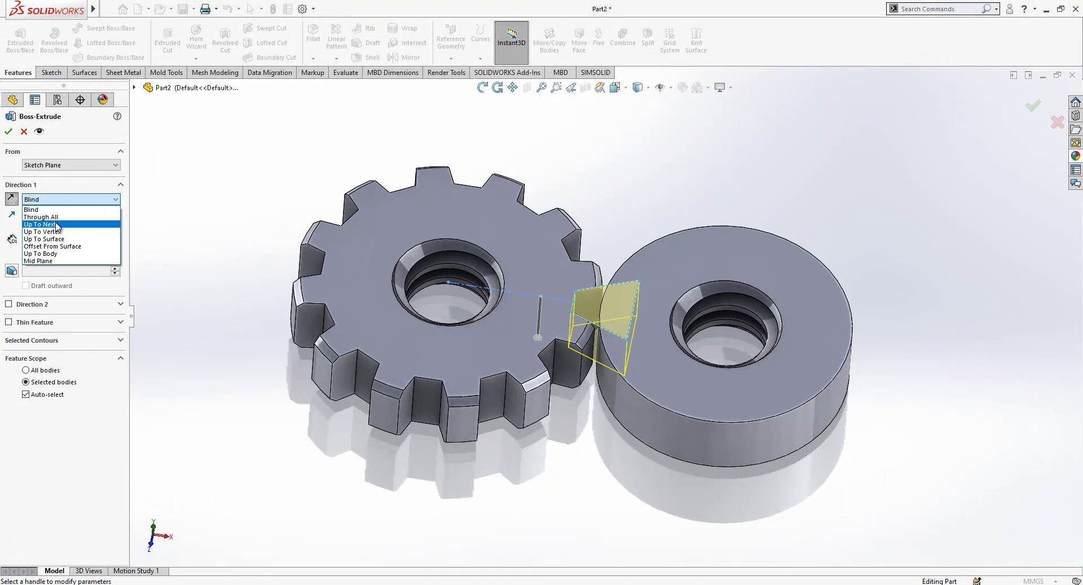
left_click(61, 239)
middle_click_drag(564, 192, 635, 377)
left_click(634, 376)
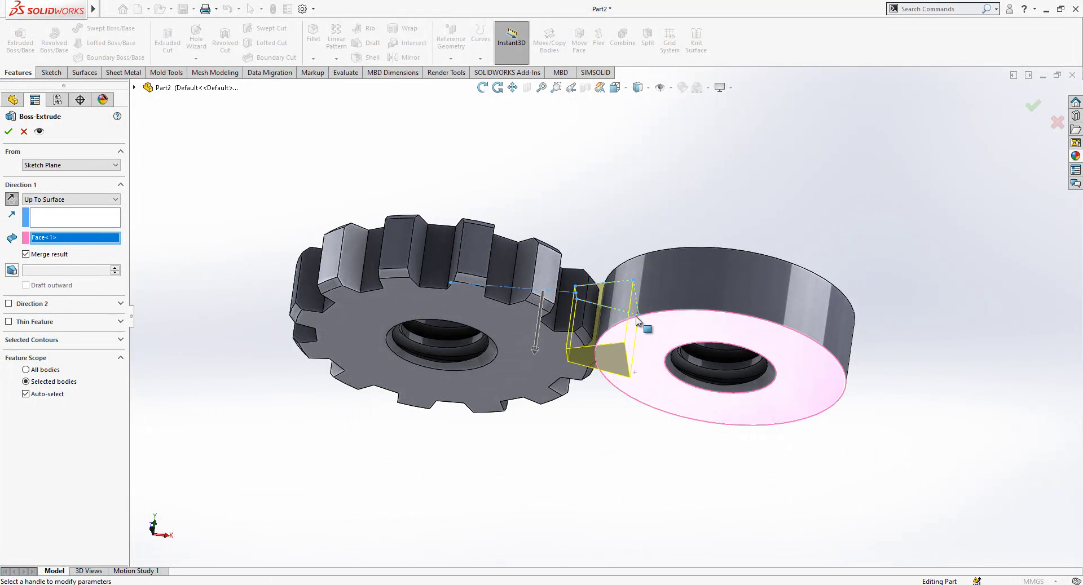
Merge the extruded tooth with only the smaller disc and finish the boss extrusion
middle_click_drag(637, 246, 622, 387)
scroll(622, 386, "down", 2)
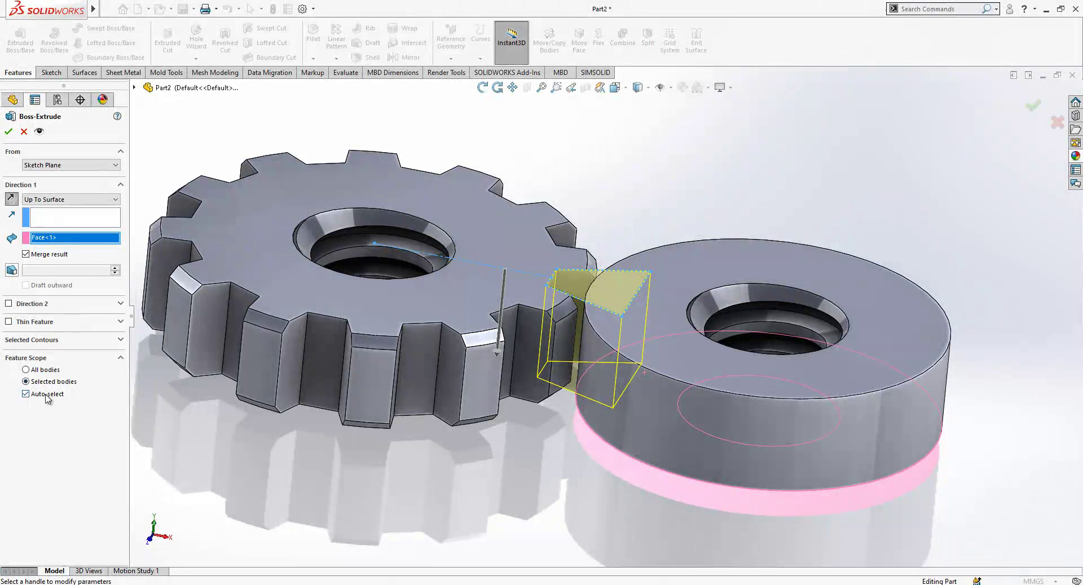
left_click(26, 394)
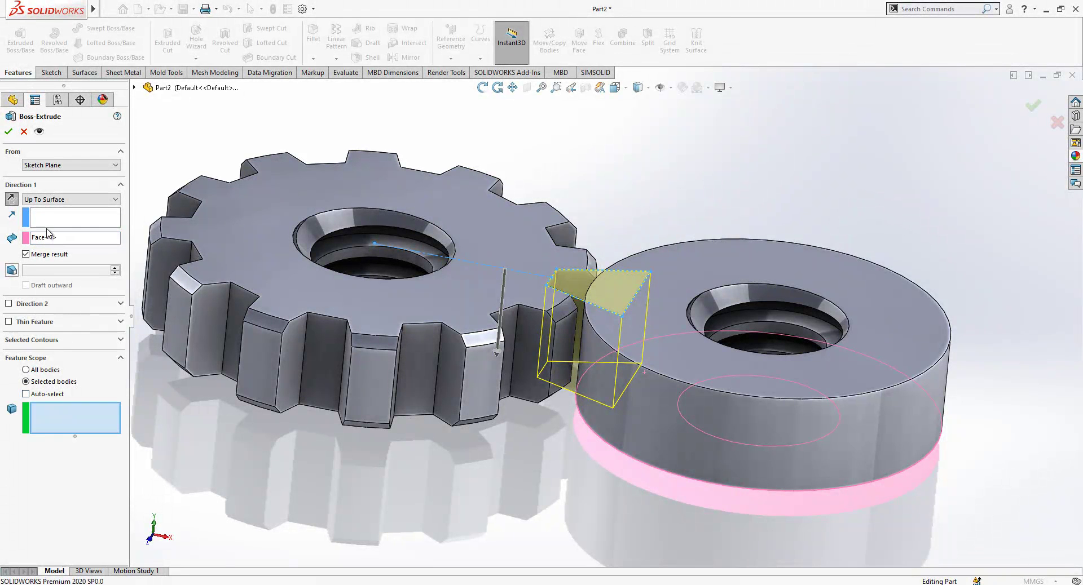
right_click(710, 229)
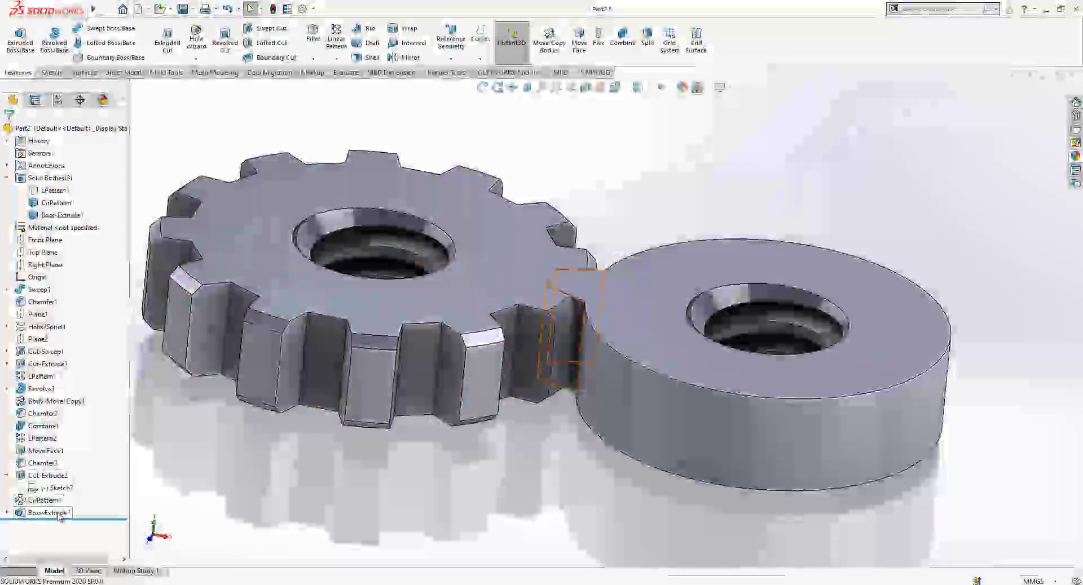
Circularly pattern the extruded tooth around the smaller wheel's cylindrical face
left_click(57, 513)
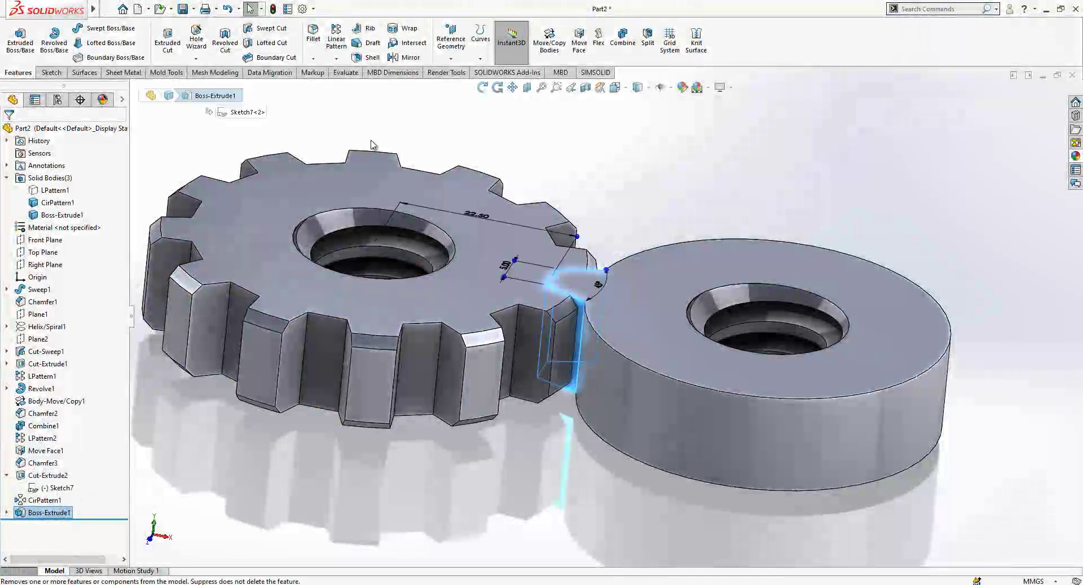
left_click(336, 59)
left_click(357, 86)
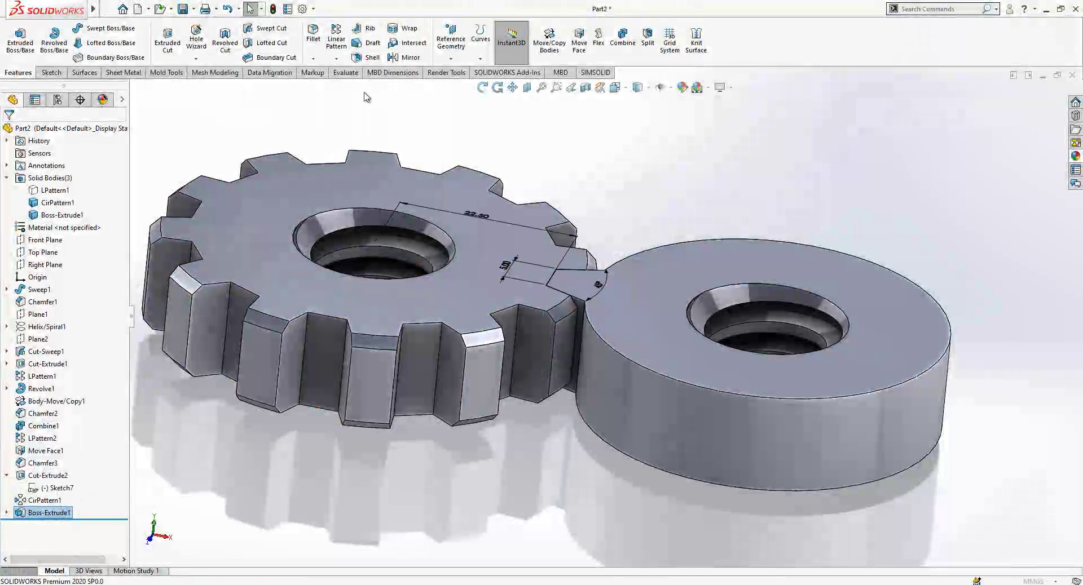
left_click(695, 417)
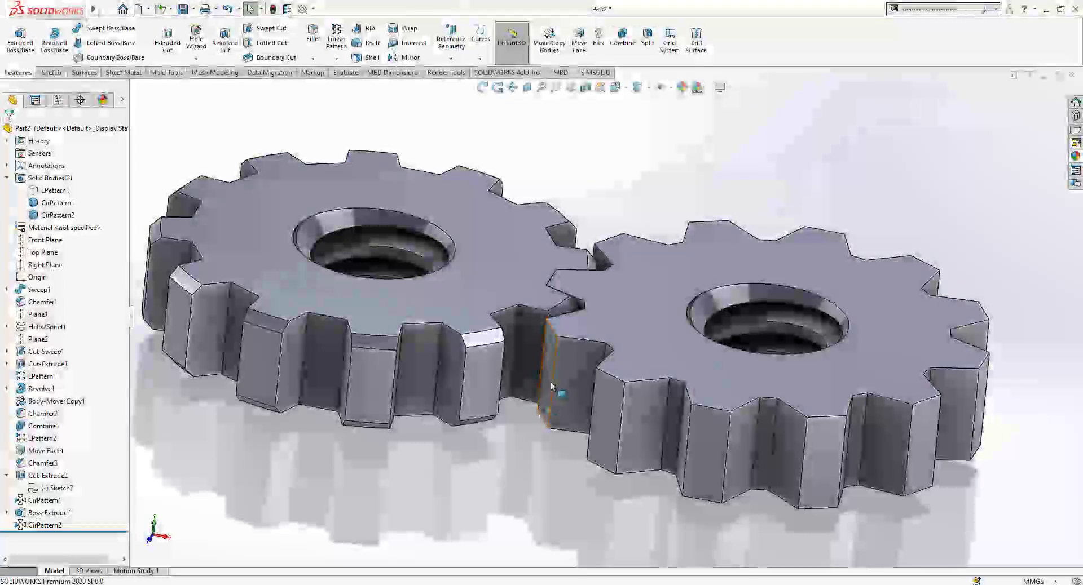
Hide the larger wheel's body so that only the smaller wheel stays displayed
middle_click_drag(551, 382, 561, 386)
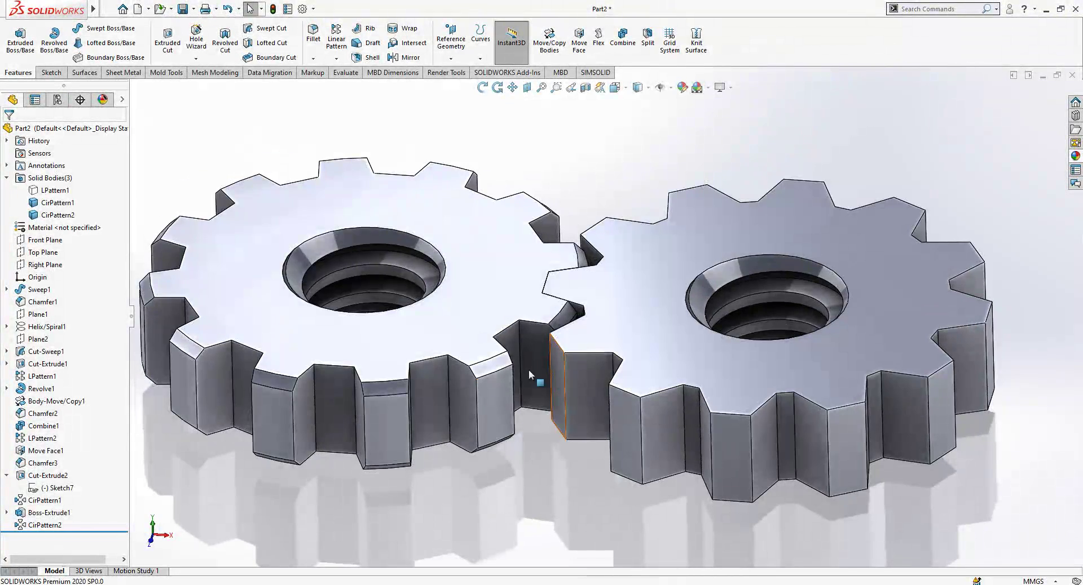
middle_click_drag(555, 433, 611, 284)
left_click(562, 274)
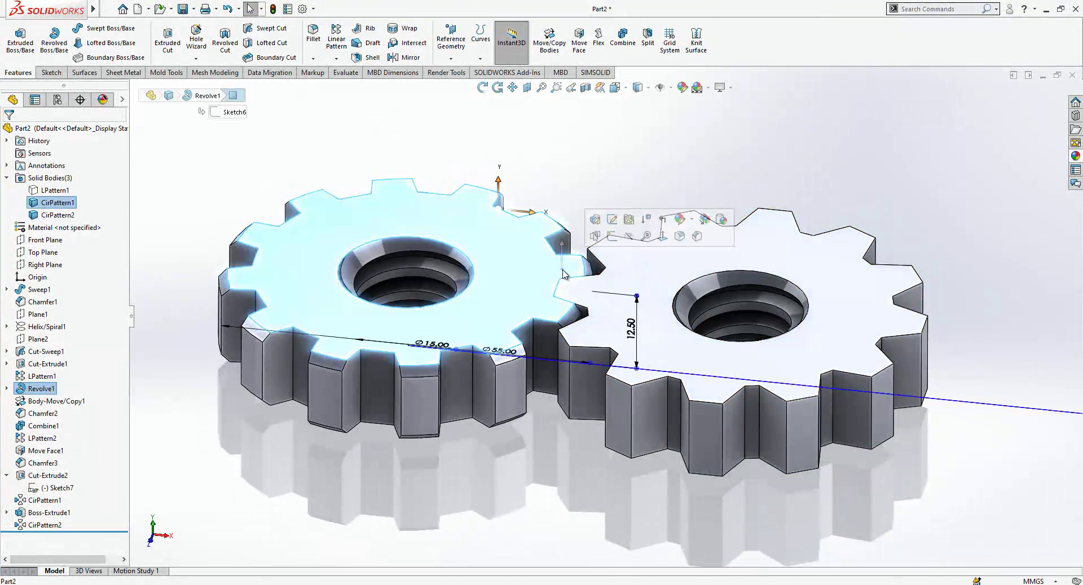
left_click(570, 203)
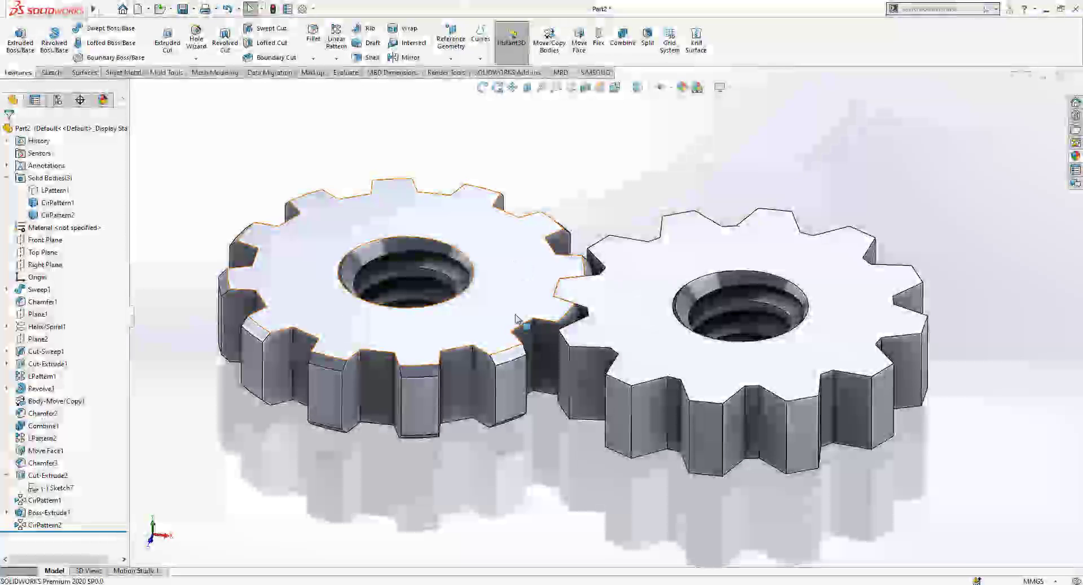
scroll(567, 307, "down", 3)
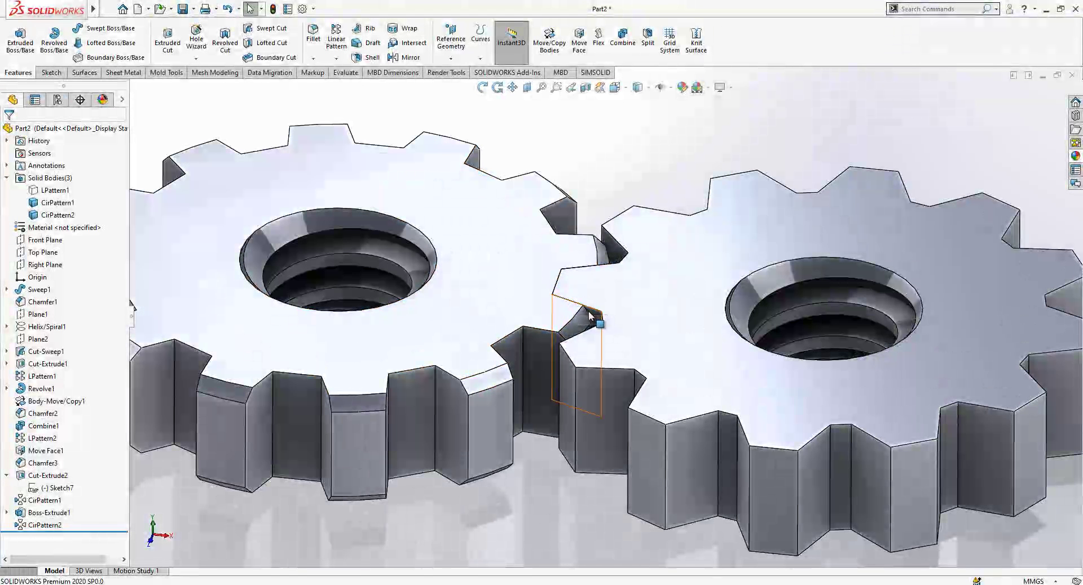
left_click(584, 267)
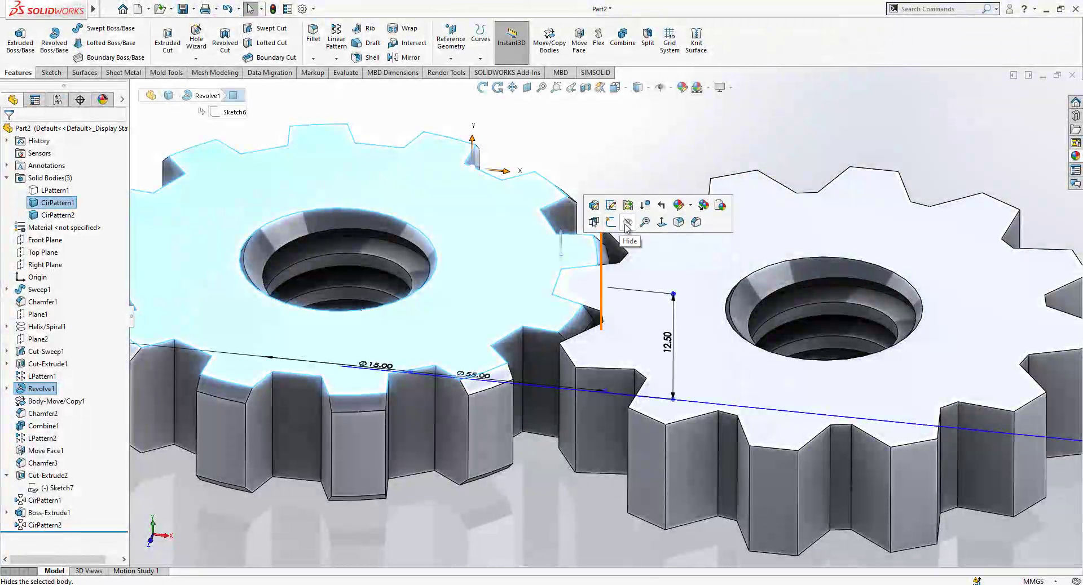
left_click(626, 223)
Start a sketch on the smaller wheel's top face and draw a circle of about 26 mm radius centred on the hole
scroll(712, 268, "up", 3)
scroll(712, 268, "down", 2)
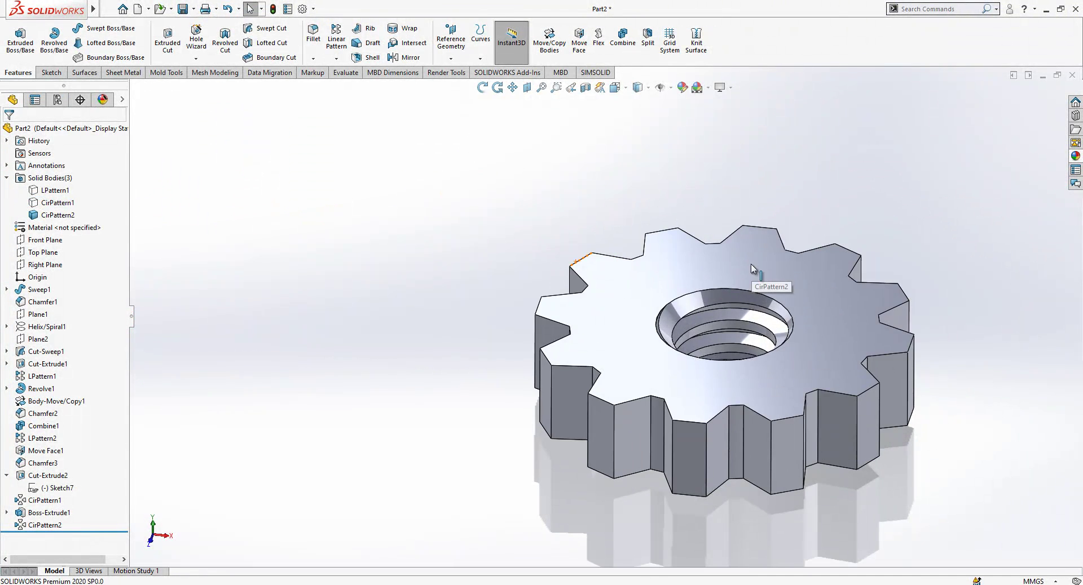
left_click(768, 250)
left_click(845, 227)
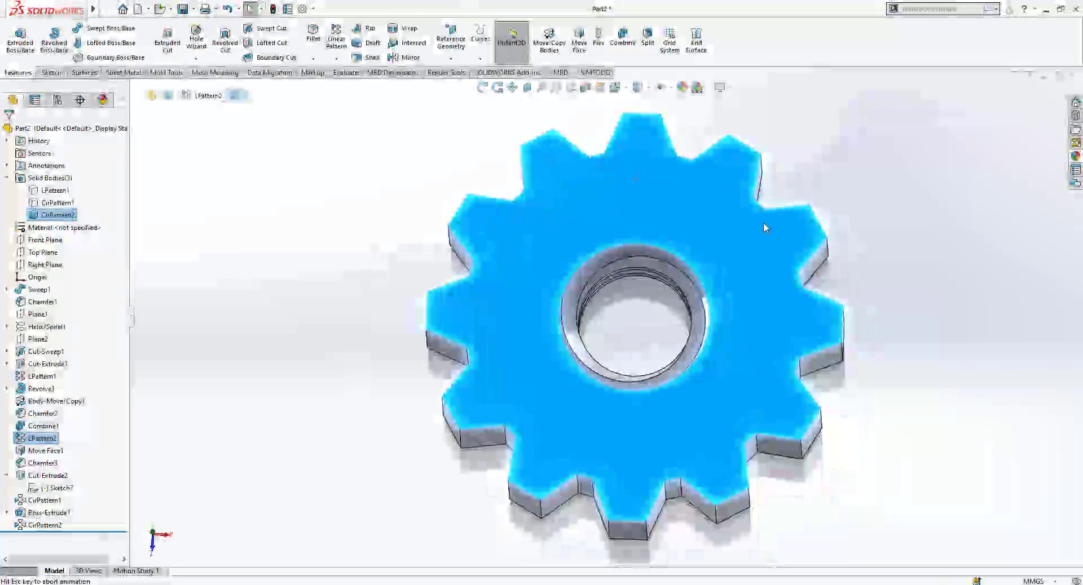
left_click(561, 201)
left_click(610, 174)
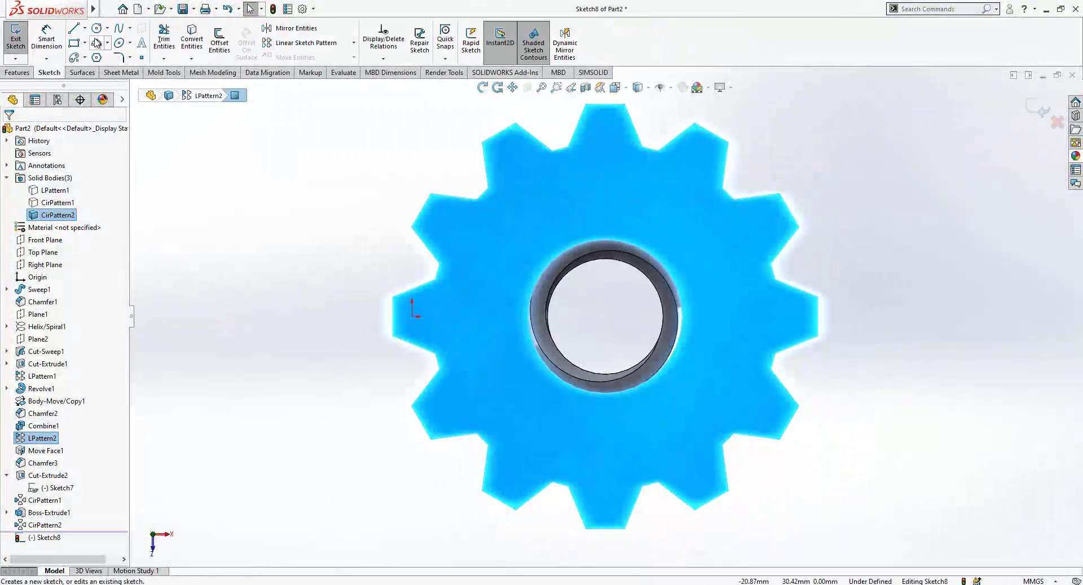
left_click(606, 317)
left_click(524, 134)
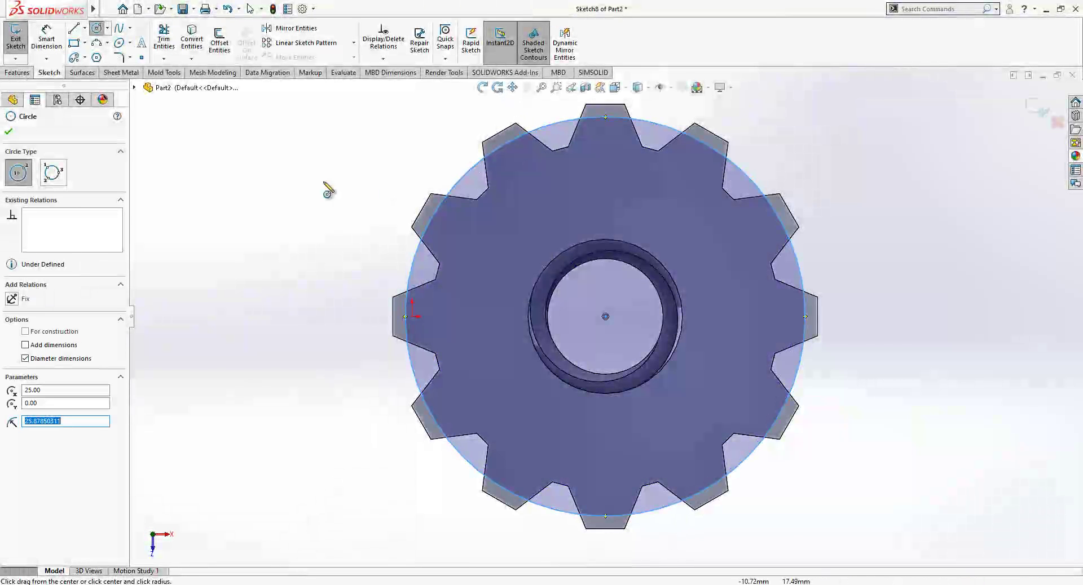
Dimension the circle's diameter as 52 mm
right_click_drag(310, 186, 316, 148)
left_click(512, 142)
left_click(519, 178)
type("52")
key("Return")
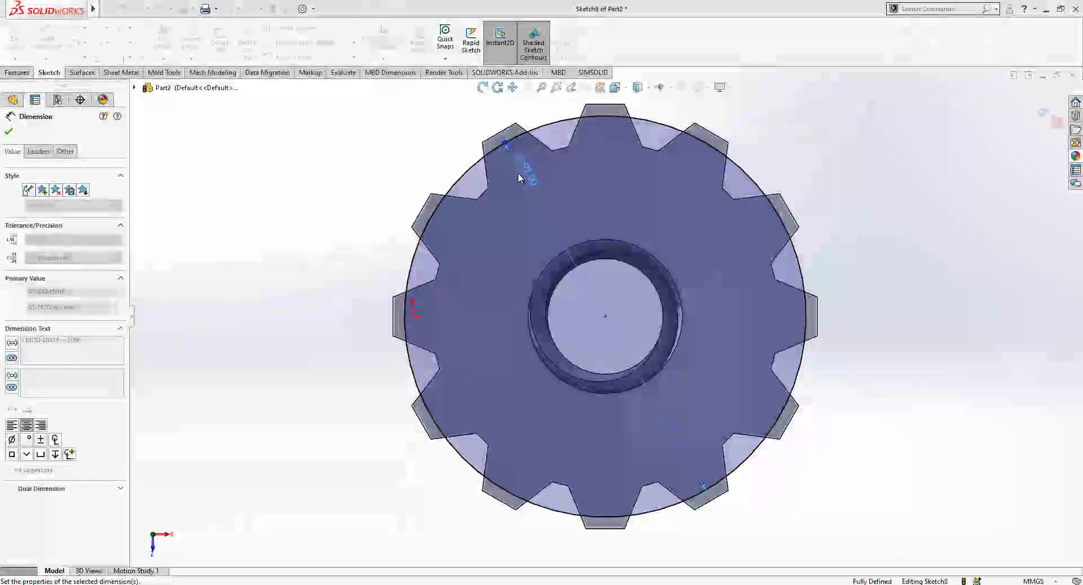
left_click(366, 162)
Bevel the smaller wheel's upper tooth edges with a 10 mm blind extruded cut, using Flip side to cut and a 45° draft
scroll(612, 330, "up", 1)
middle_click_drag(615, 395, 598, 327)
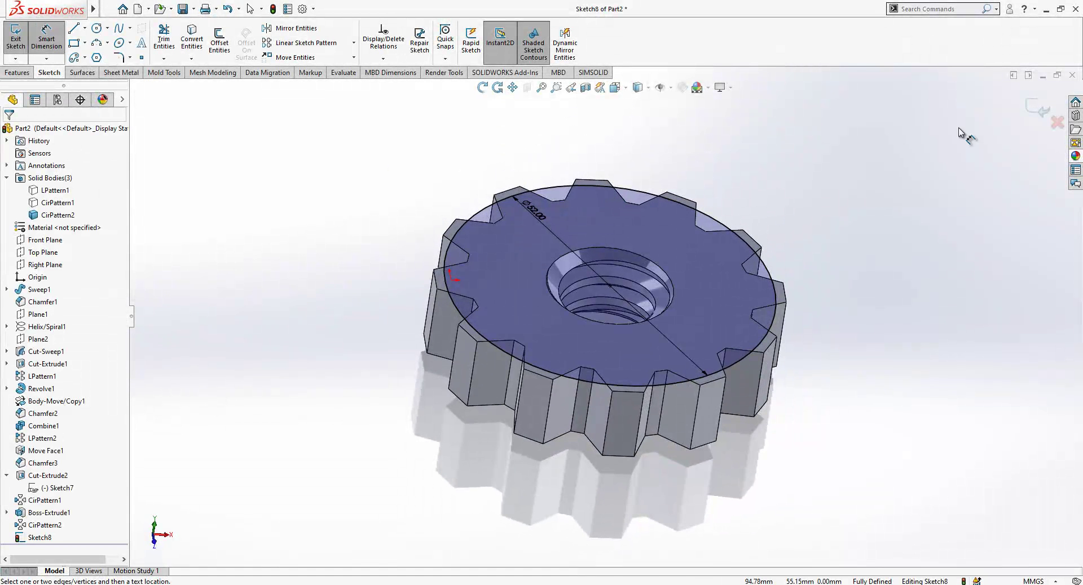
scroll(598, 327, "up", 1)
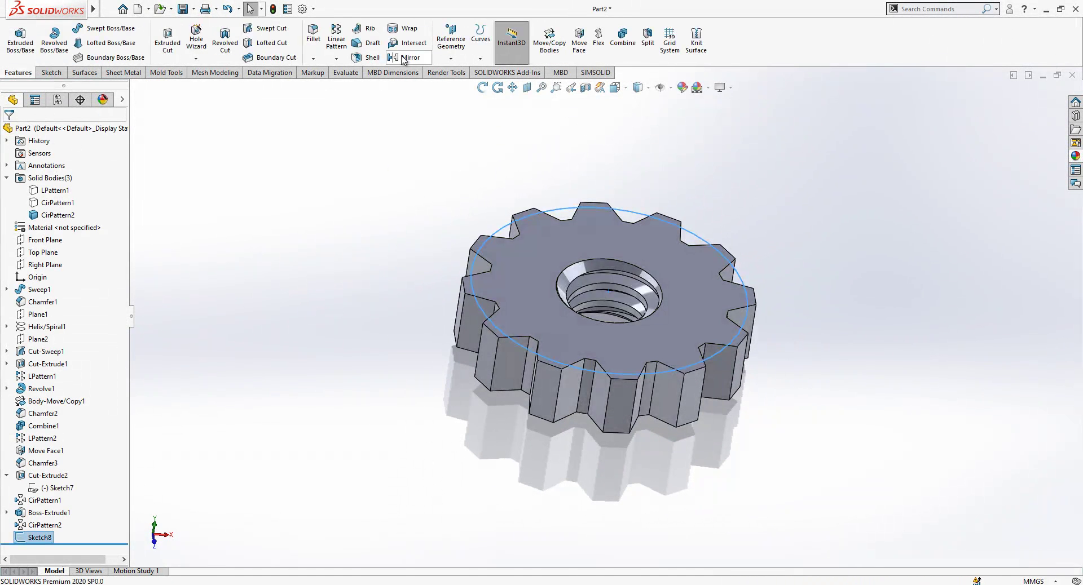
left_click(164, 38)
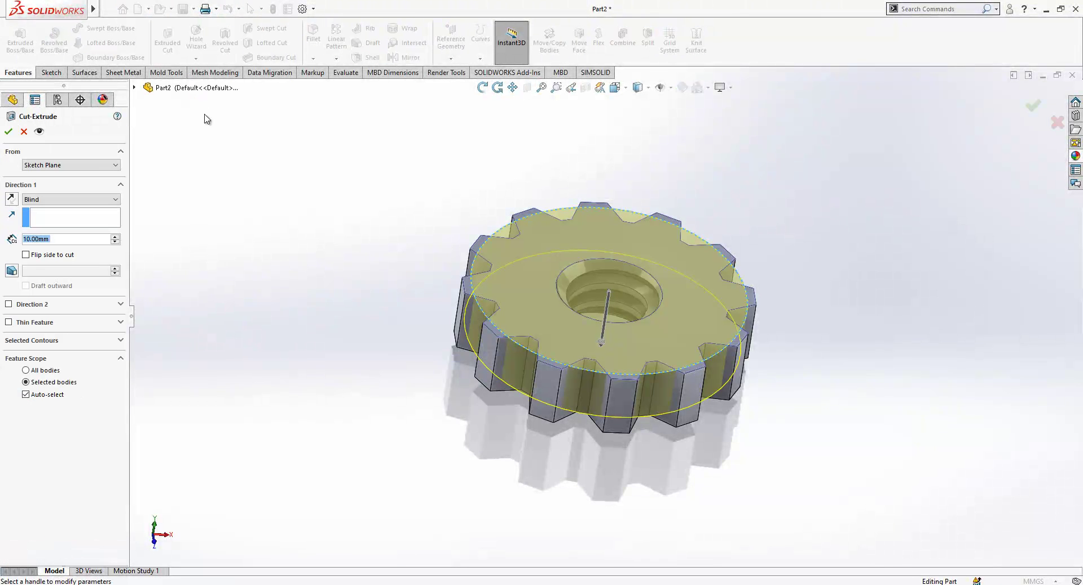
left_click(11, 271)
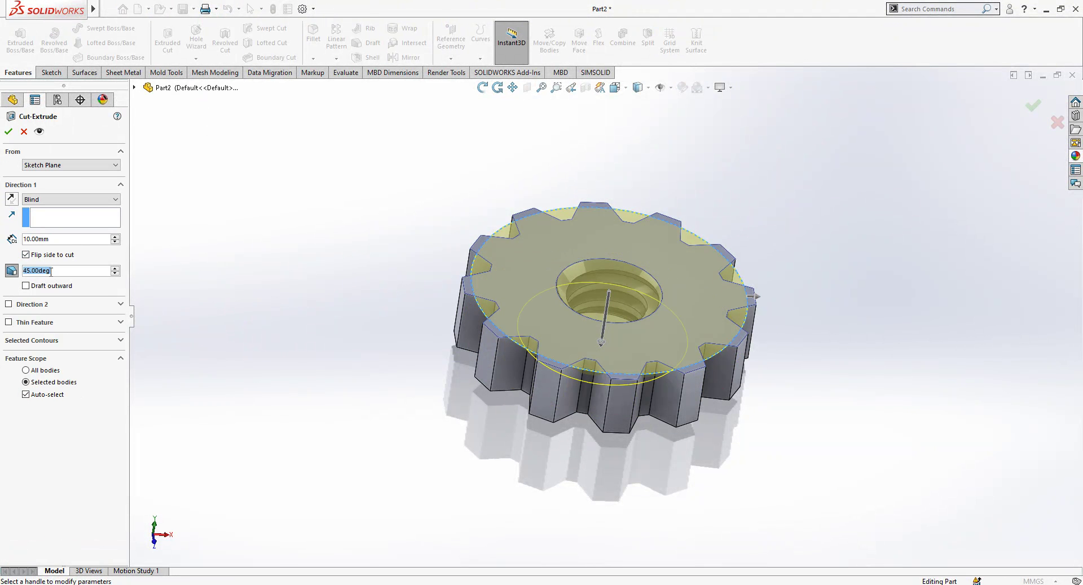
type("45")
key("Return")
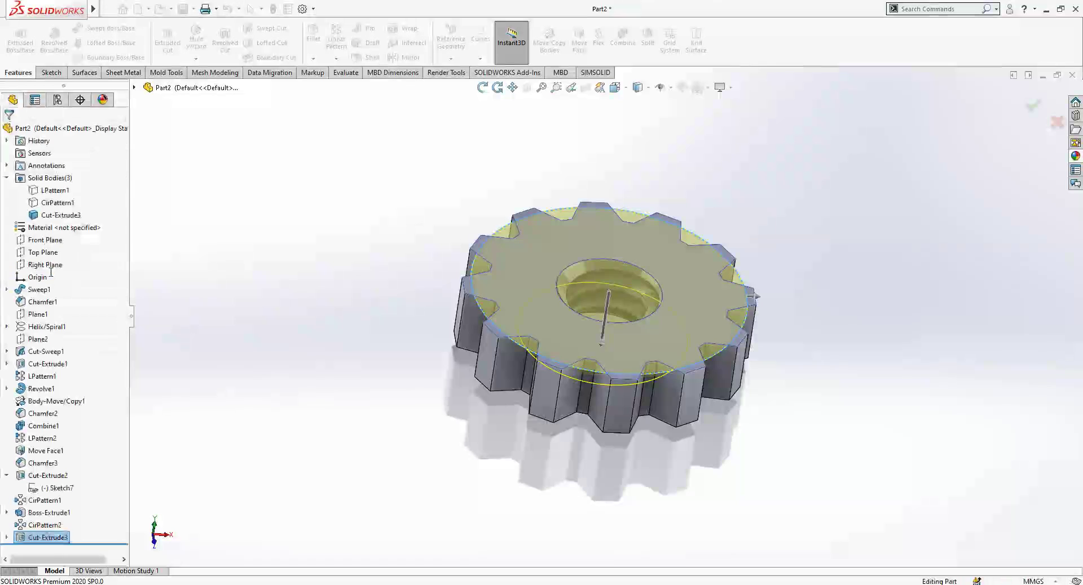
Create a mid plane between the smaller wheel's top and bottom faces
middle_click_drag(543, 340, 561, 363)
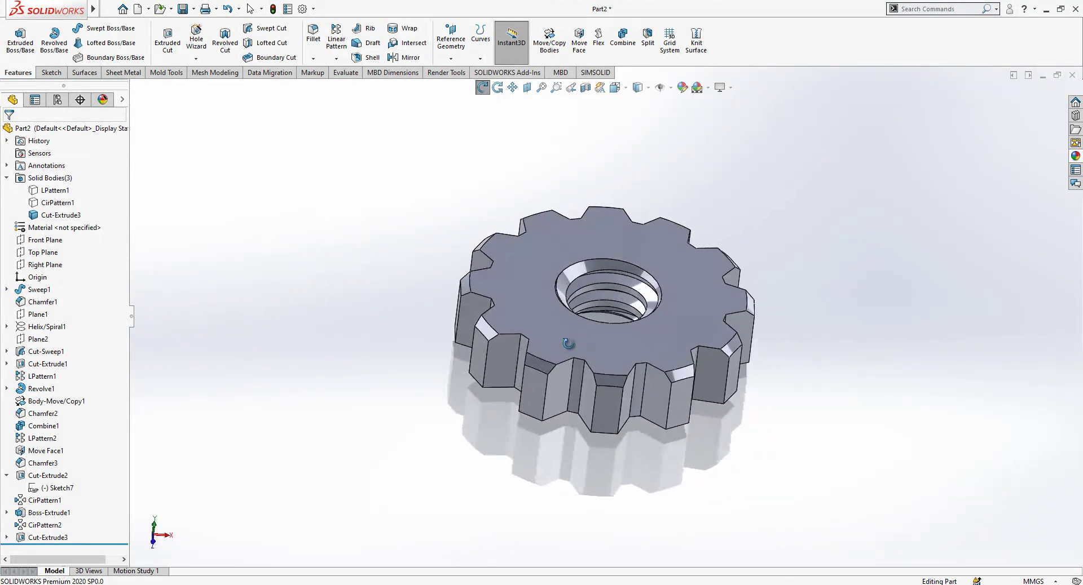
left_click(469, 57)
left_click(468, 68)
left_click(541, 305)
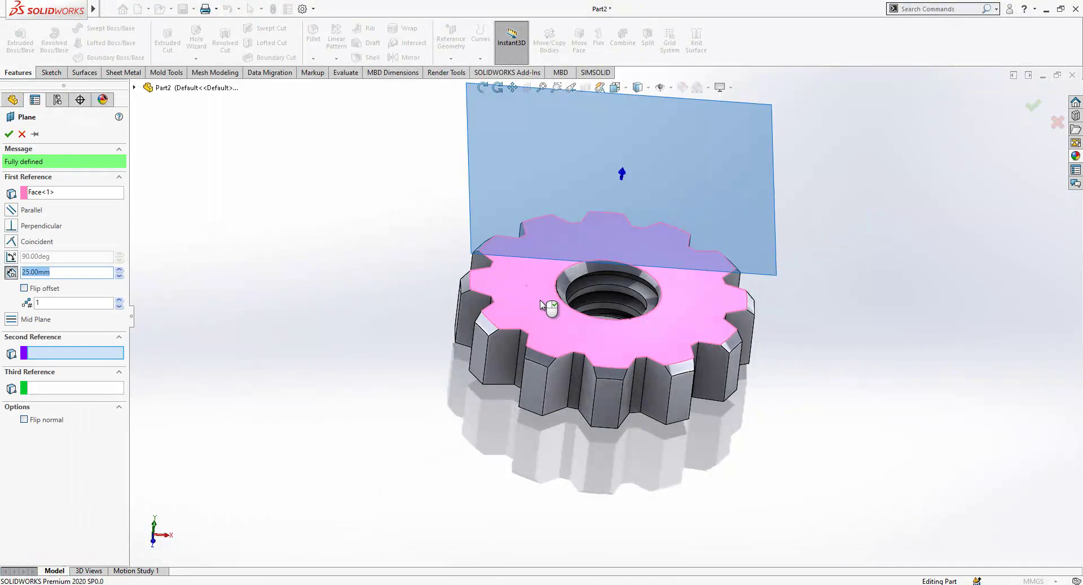
middle_click_drag(540, 305, 542, 131)
left_click(539, 327)
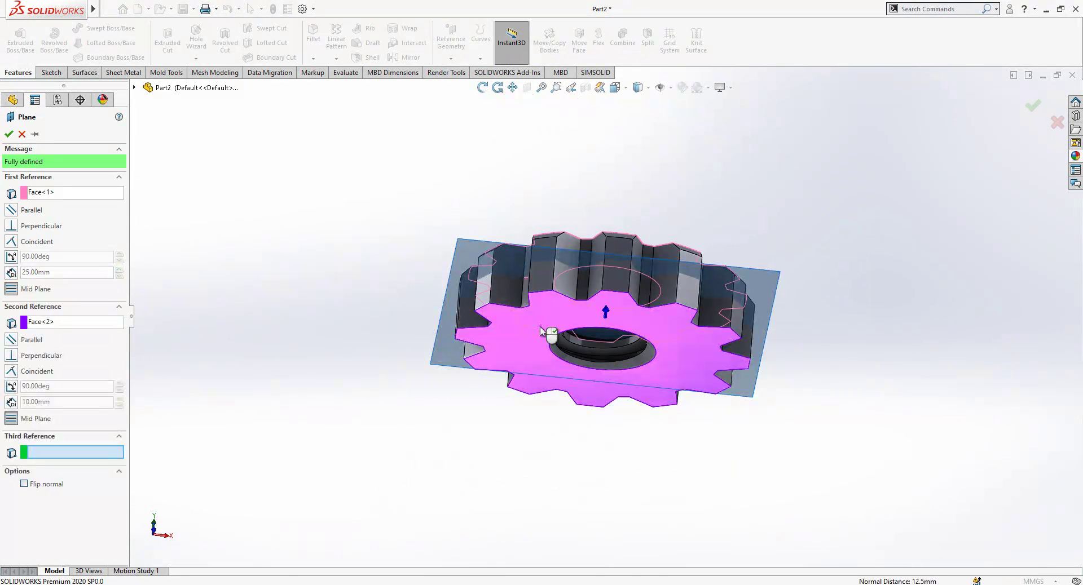
left_click(8, 134)
Mirror the drafted bevel cut about the smaller wheel's mid plane
middle_click_drag(559, 258, 520, 305)
scroll(520, 305, "down", 2)
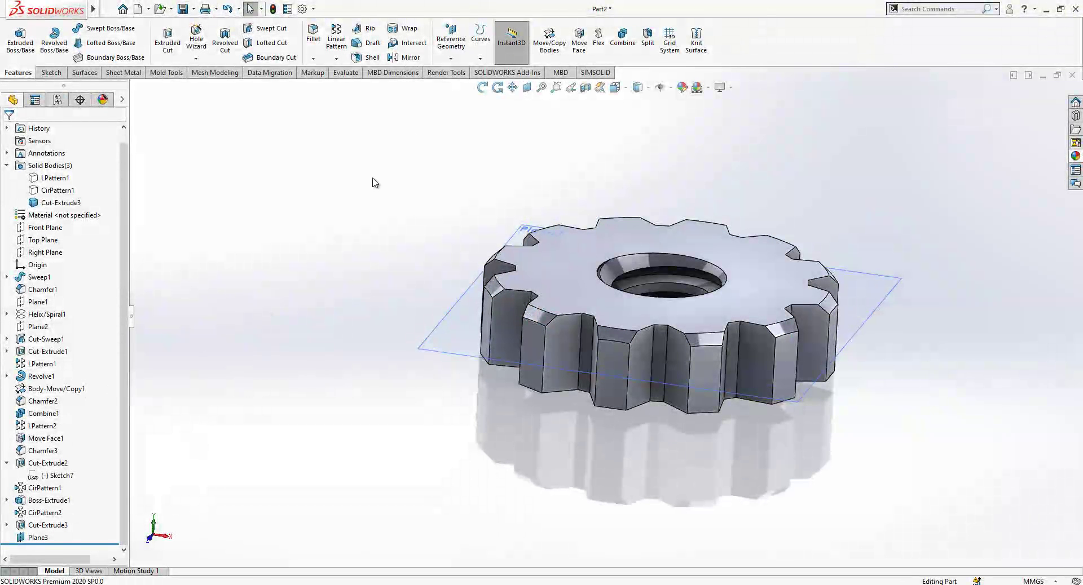
left_click(413, 55)
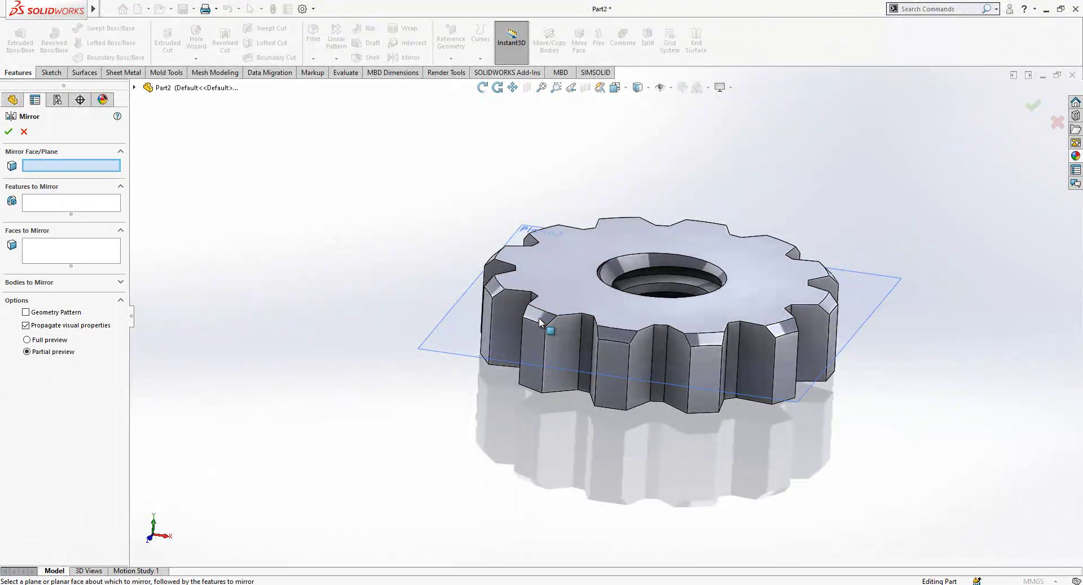
left_click(442, 348)
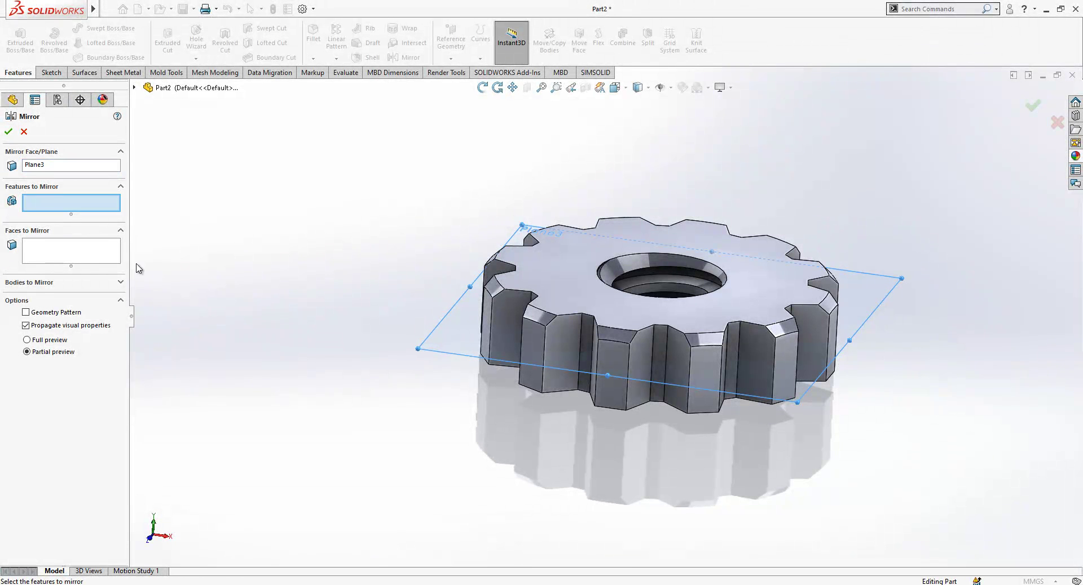
left_click(541, 320)
key("Return")
Show the hidden larger wheel and the threaded U-shaped rod bodies again
left_click(52, 191)
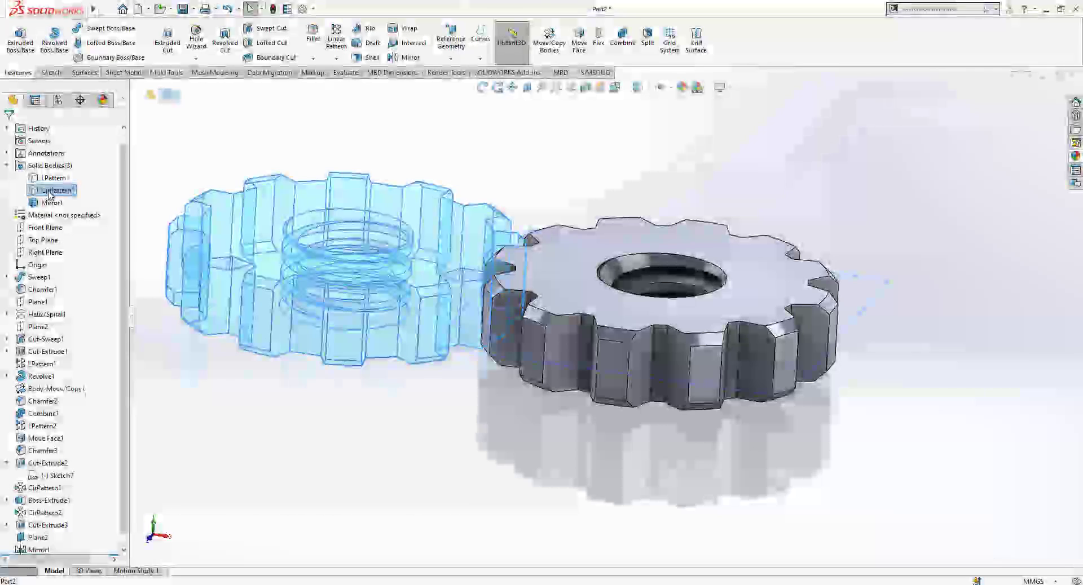
left_click(55, 178)
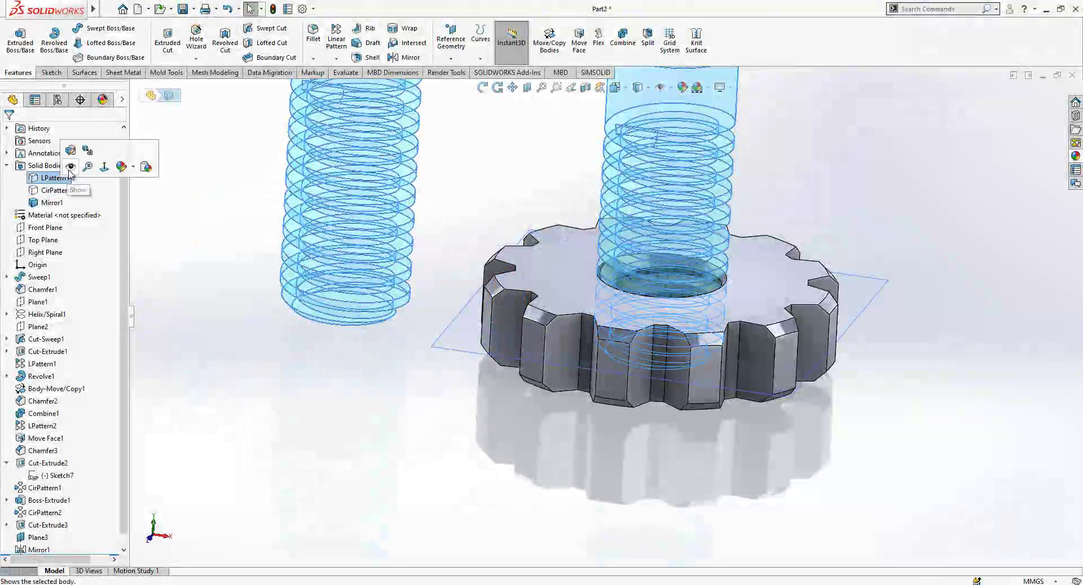
left_click(57, 190)
left_click(539, 468)
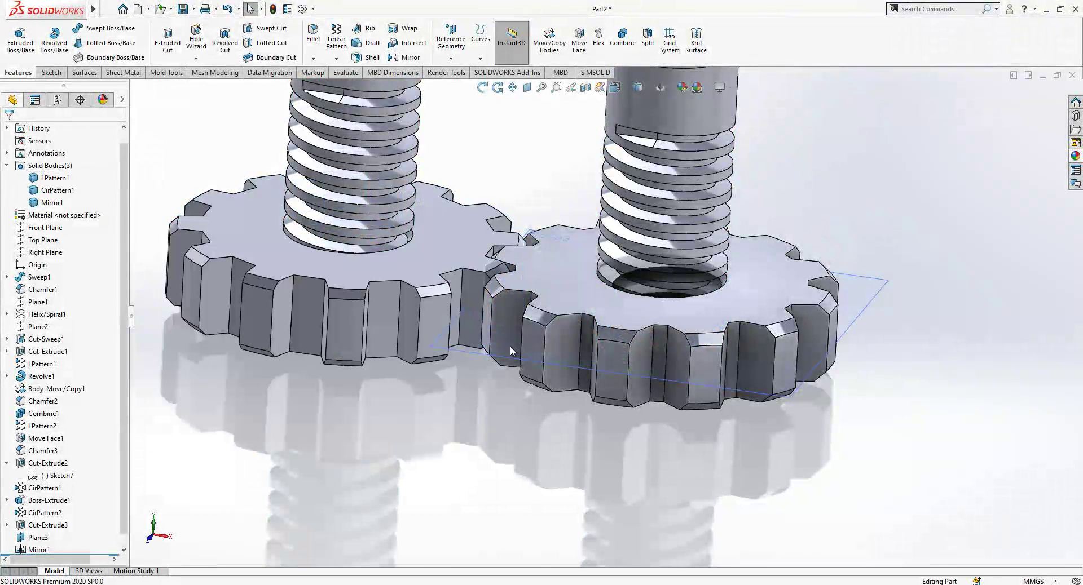
Set the diameter of the smaller wheel's bevel-cut circle to 53 mm
scroll(502, 257, "down", 1)
mouse_move(502, 257)
middle_mouse_down()
mouse_move(513, 286)
mouse_move(510, 243)
middle_mouse_up()
scroll(502, 265, "down", 2)
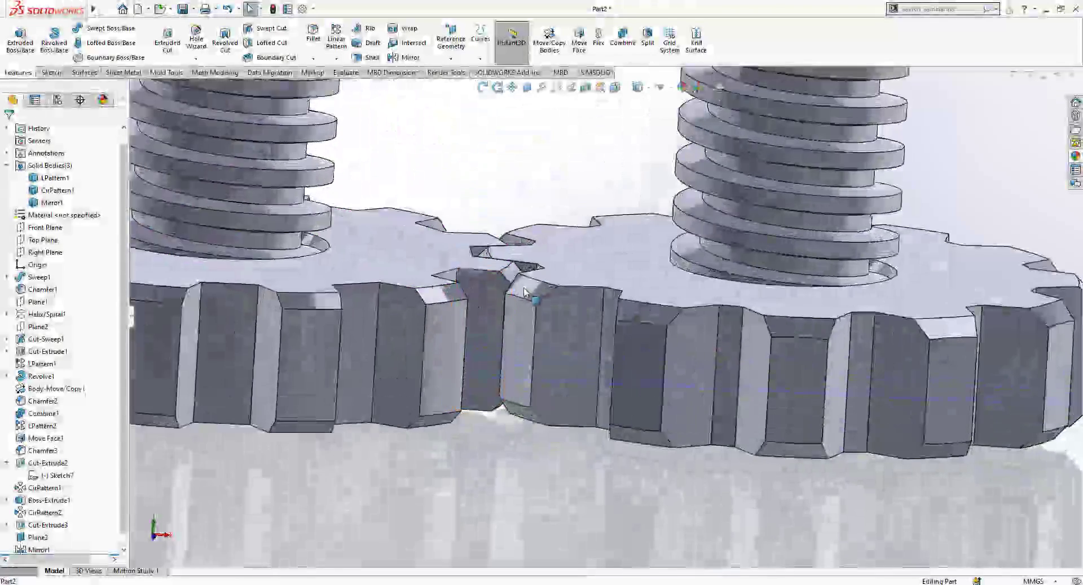
left_click(528, 285)
scroll(706, 317, "up", 3)
middle_click_drag(844, 308, 679, 176)
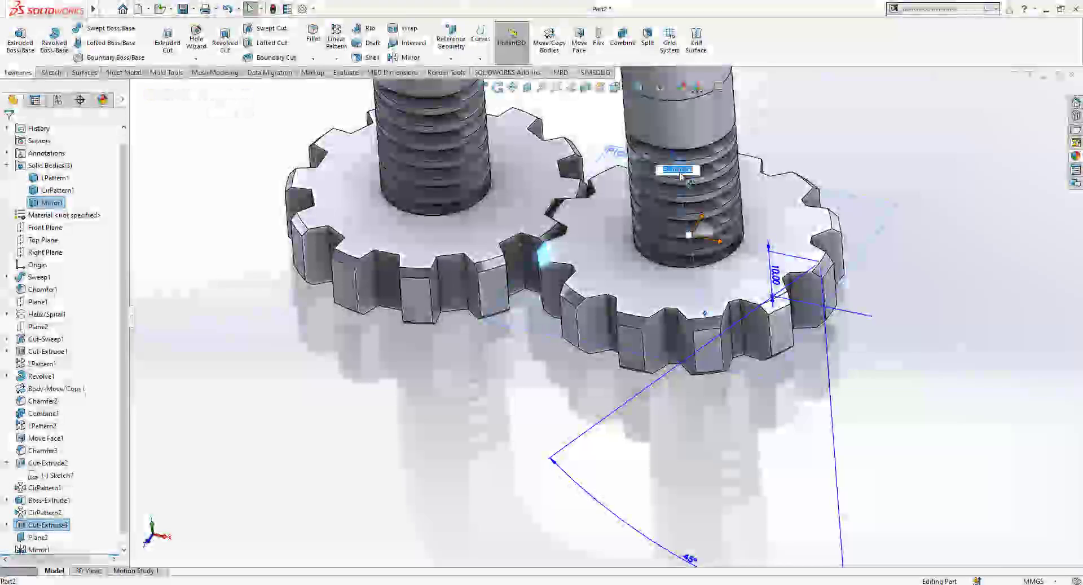
left_click(681, 177)
type("53")
key("Return")
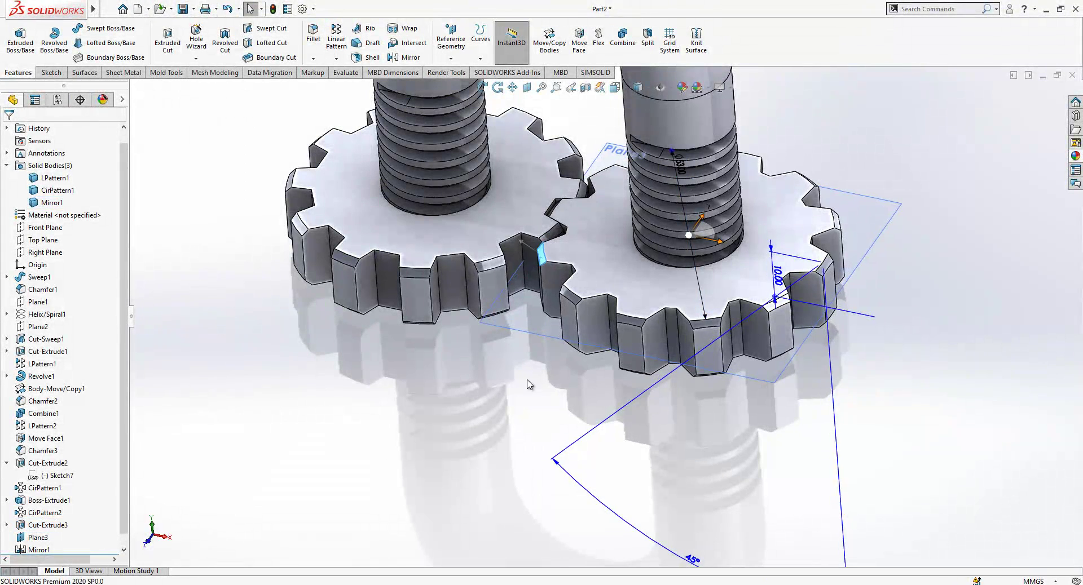
Start a new sketch on the Front Plane, viewed face-on
scroll(592, 299, "down", 2)
scroll(601, 290, "up", 5)
middle_click_drag(608, 295, 620, 239)
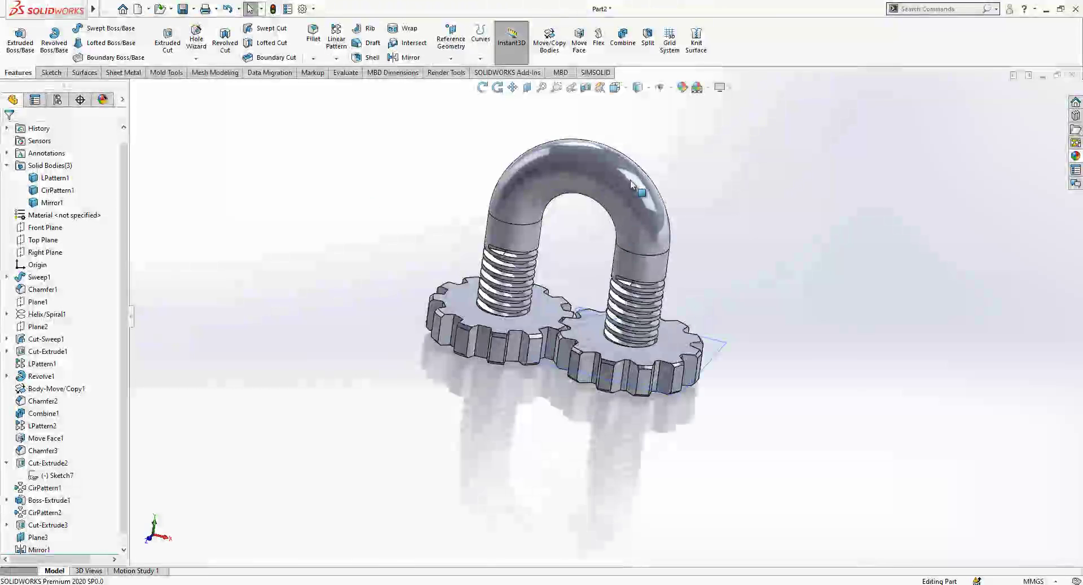
left_click(53, 228)
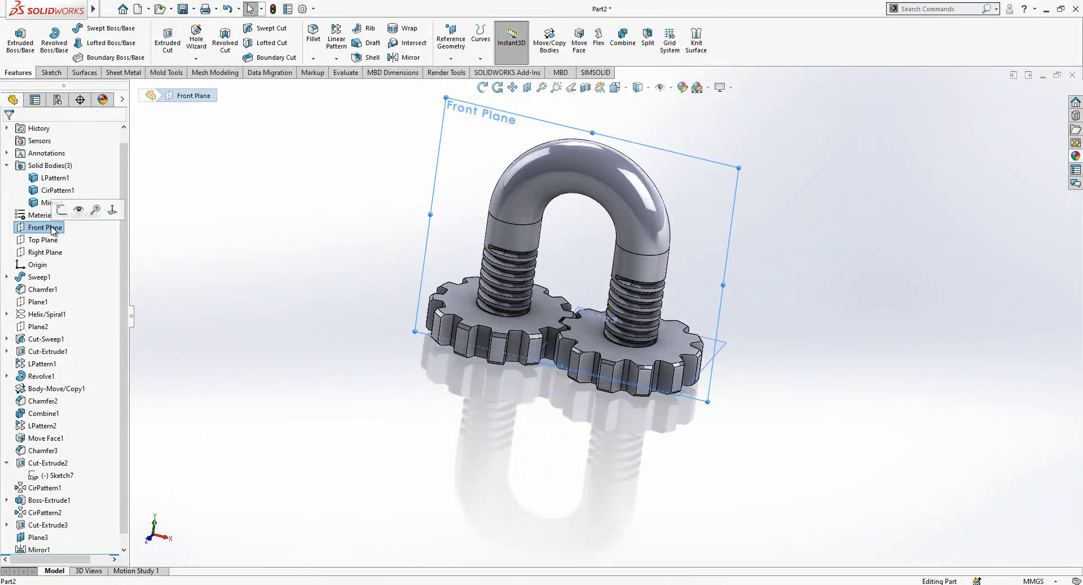
left_click(111, 211)
right_click(471, 159)
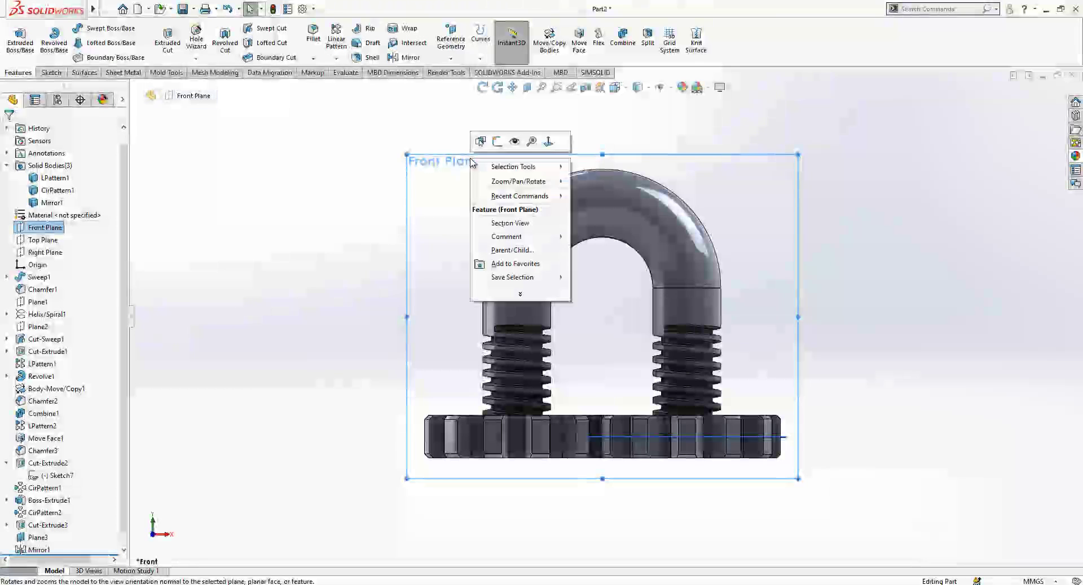
left_click(495, 144)
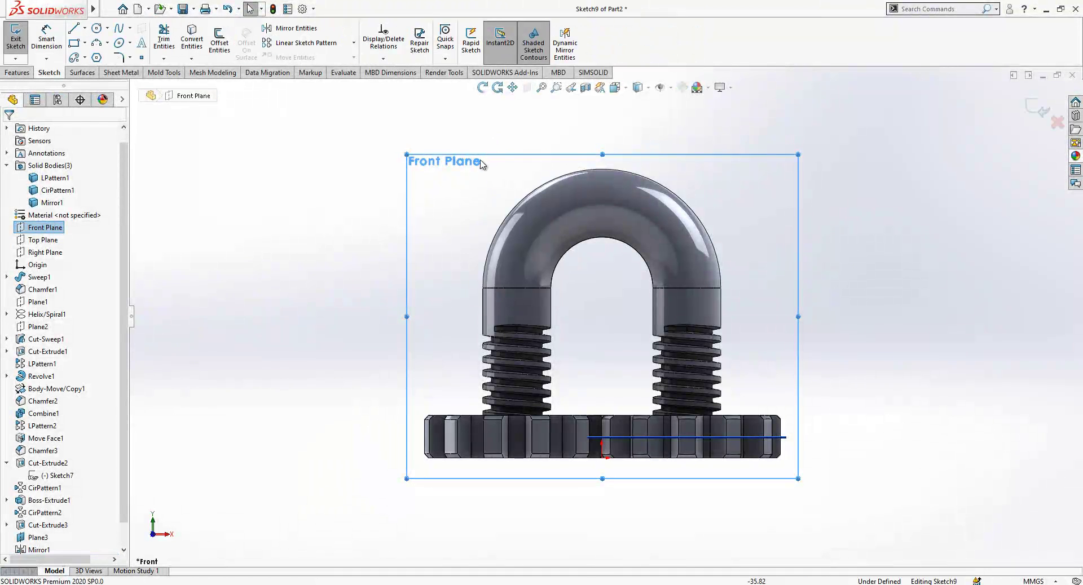
Draw a vertical construction line about 94 mm long from the origin to above the U-shaped rod's bend
left_click(74, 29)
left_click(601, 457)
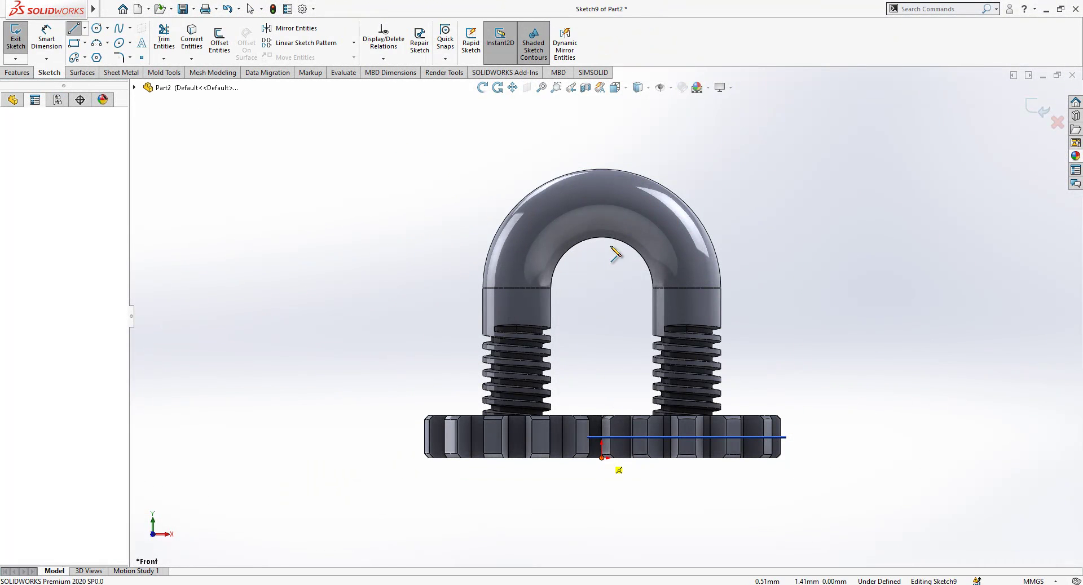
left_click(601, 151)
key("Escape")
left_click(602, 148)
left_click(715, 120)
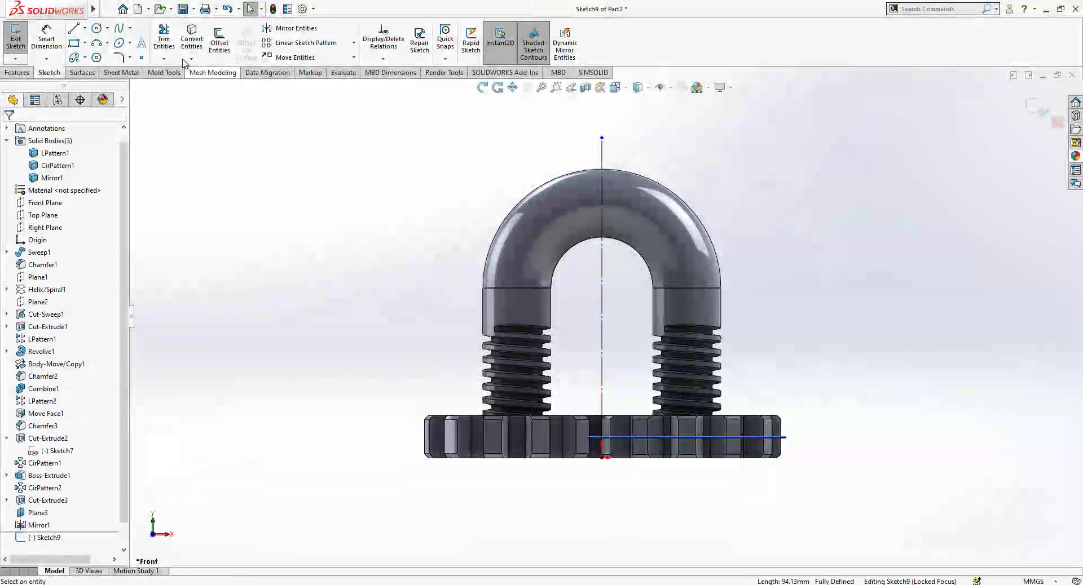
Draw two concentric circles, about 23 mm and 14 mm in diameter, centred on the construction line's upper end
left_click(97, 28)
left_click(602, 138)
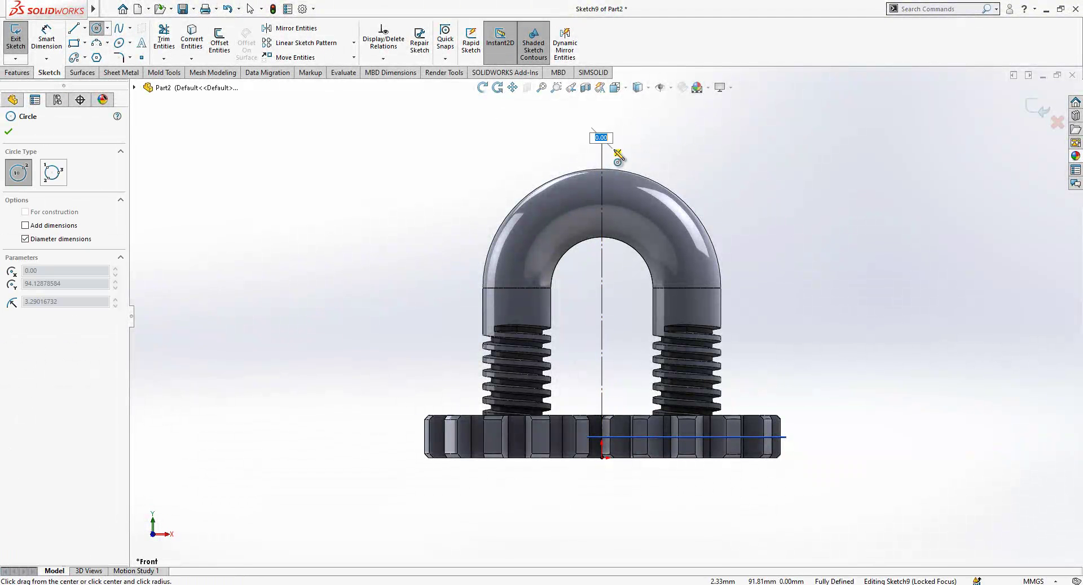
left_click(635, 161)
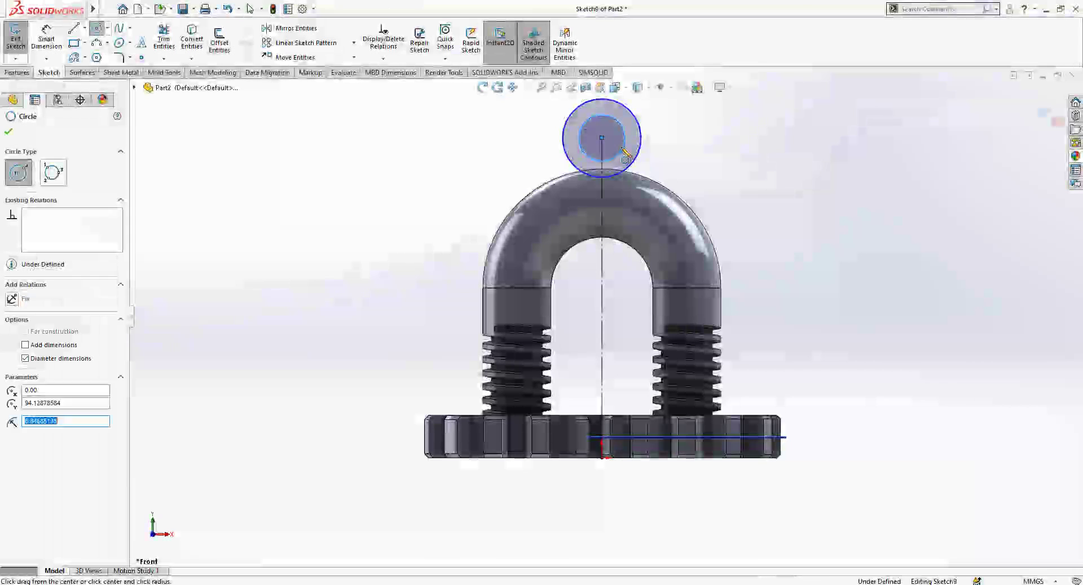
key("Escape")
Dimension the gap between the two circles to 4 mm and the inner circle's diameter to 10 mm
left_click(640, 144)
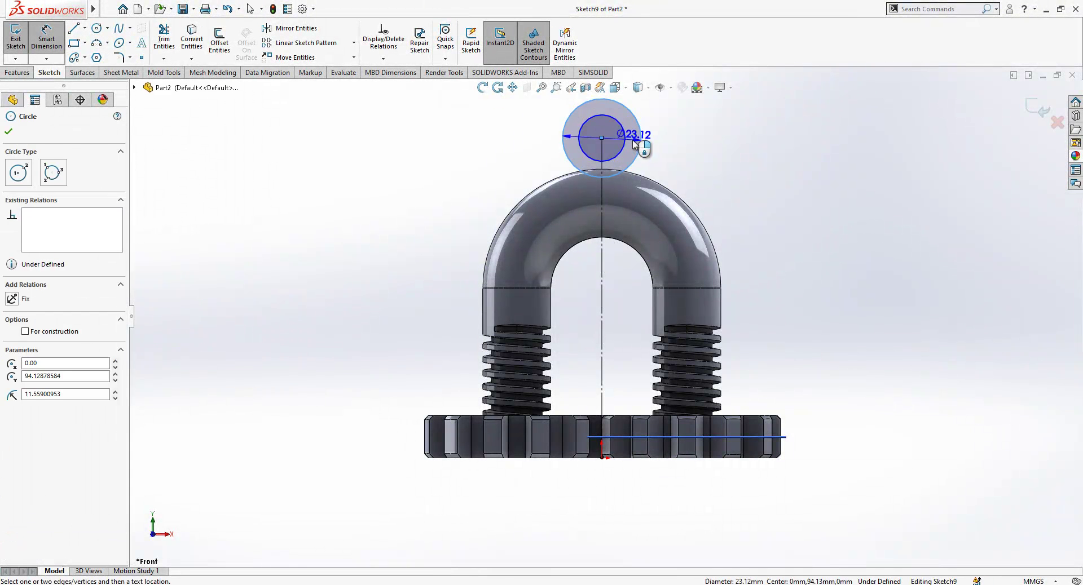
left_click(641, 139)
left_click(669, 143)
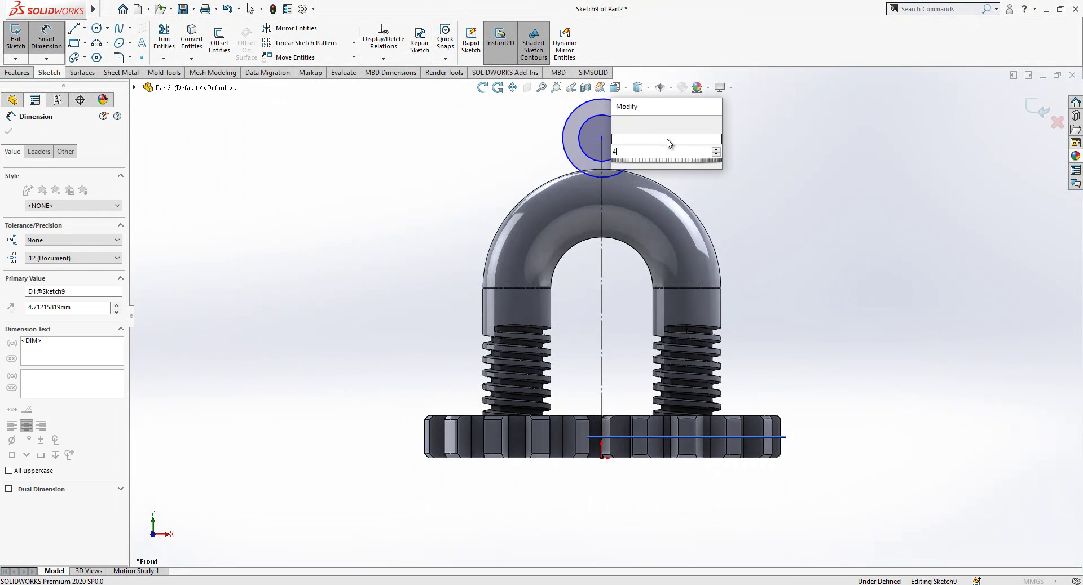
type("4")
key("Return")
left_click(625, 155)
left_click(692, 162)
type("10")
key("Return")
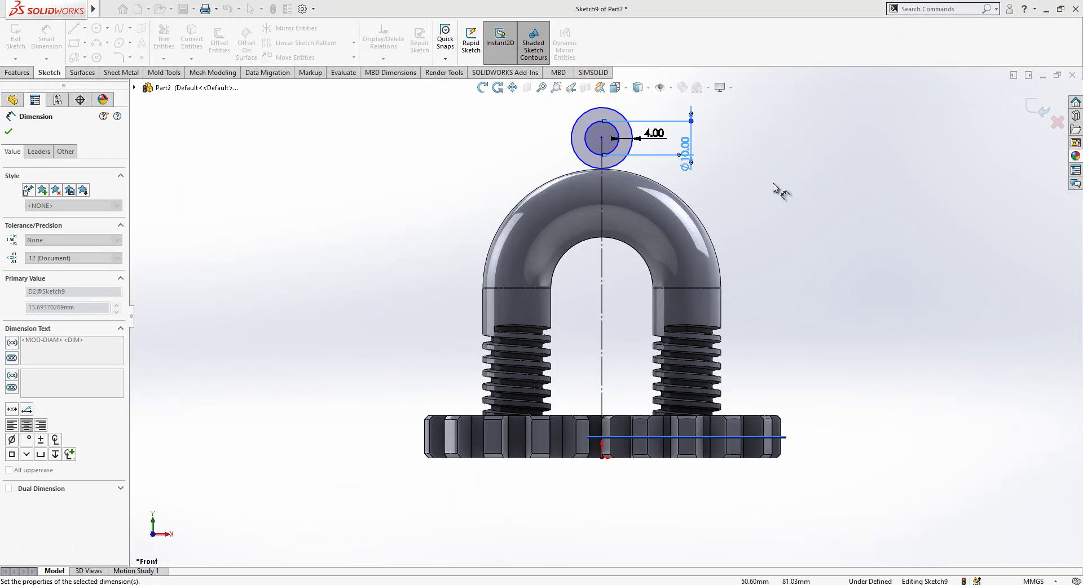
Set the construction line's length to 91 mm and exit the sketch
left_click(774, 206)
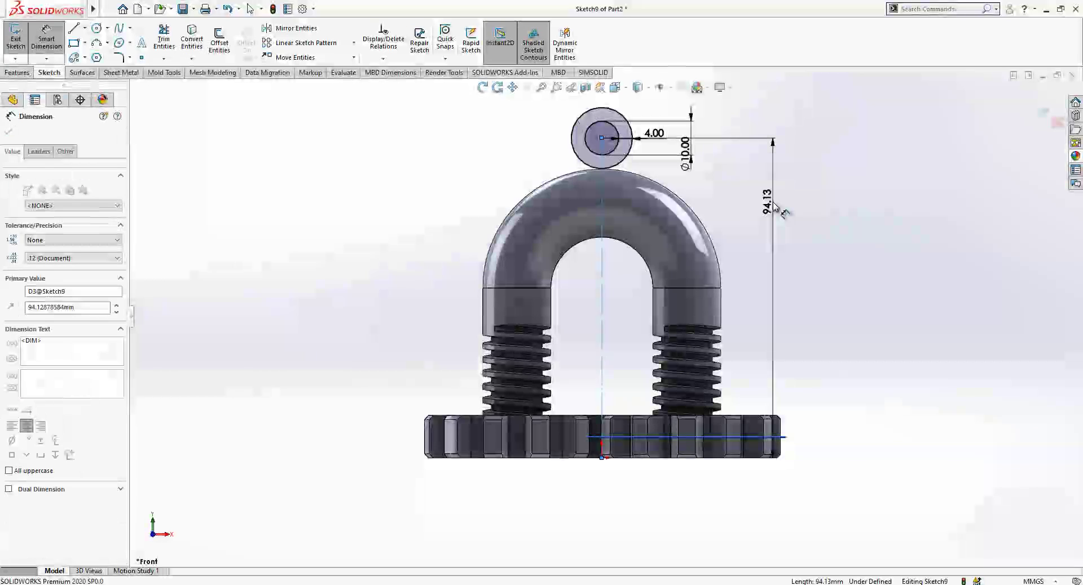
key("Return")
left_click(841, 216)
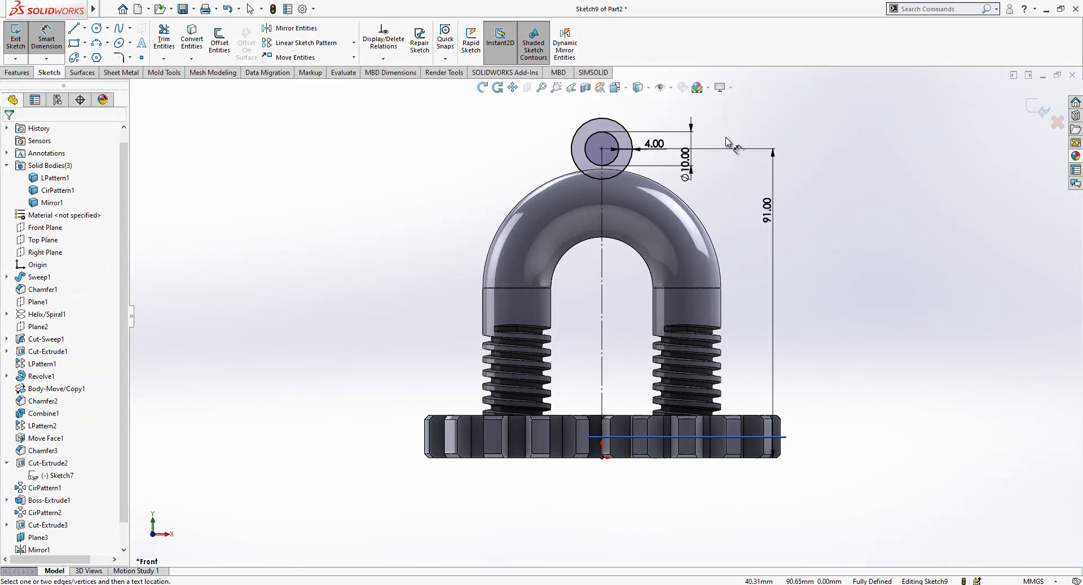
middle_click_drag(711, 129, 654, 158)
left_click(1030, 107)
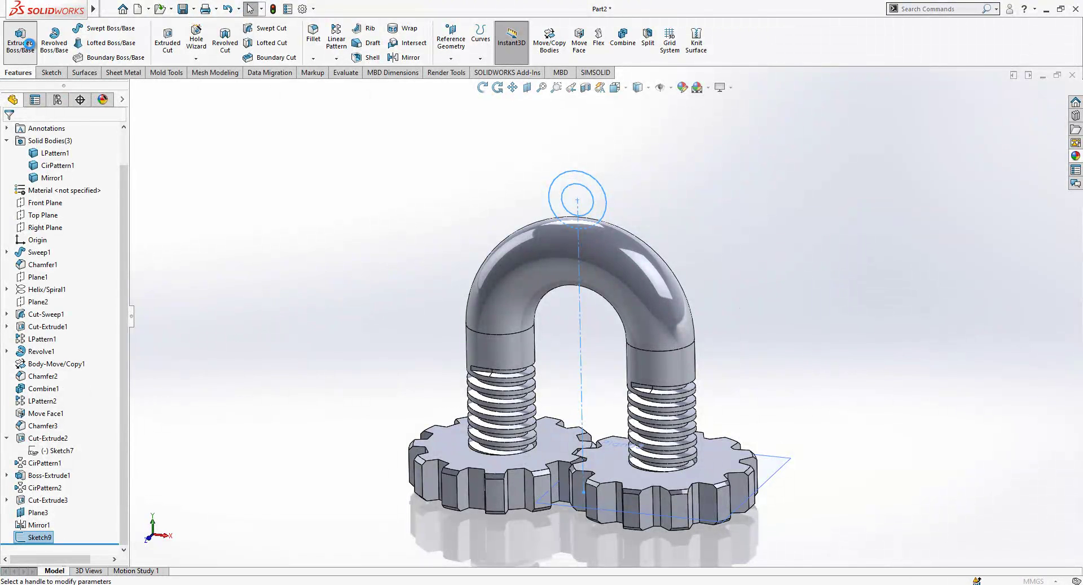
Extrude the ring profile 4 mm with the Mid Plane option, merging it only with the U-shaped rod body
left_click(30, 45)
left_click(41, 204)
left_click(47, 251)
type("4.00mm")
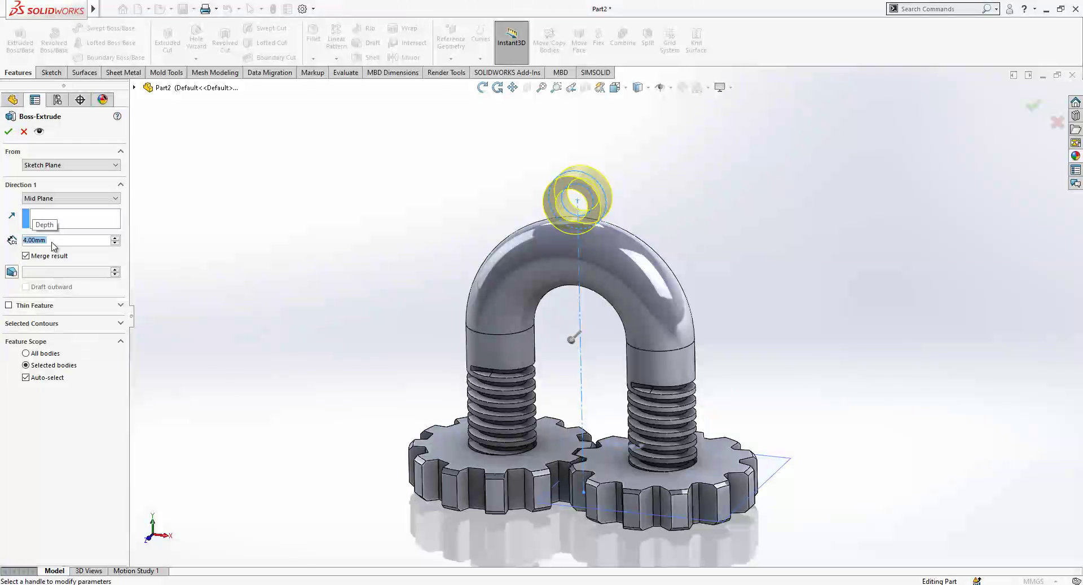
key("Return")
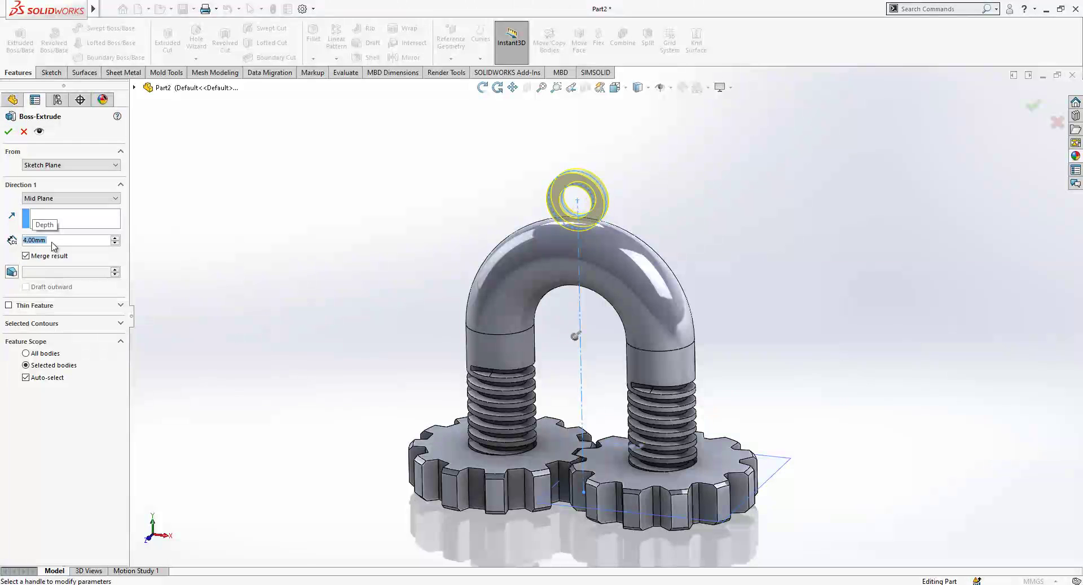
left_click(55, 379)
left_click(485, 302)
key("Return")
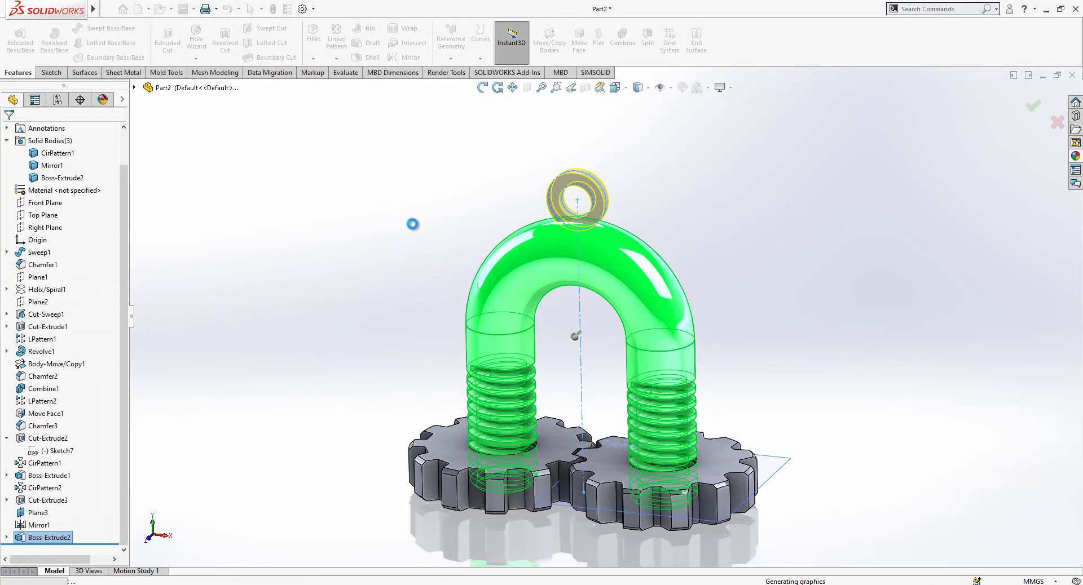
Add 2 mm fillets to the ring's inner and outer edges on both sides and to its junction with the U-shaped rod
scroll(643, 223, "down", 3)
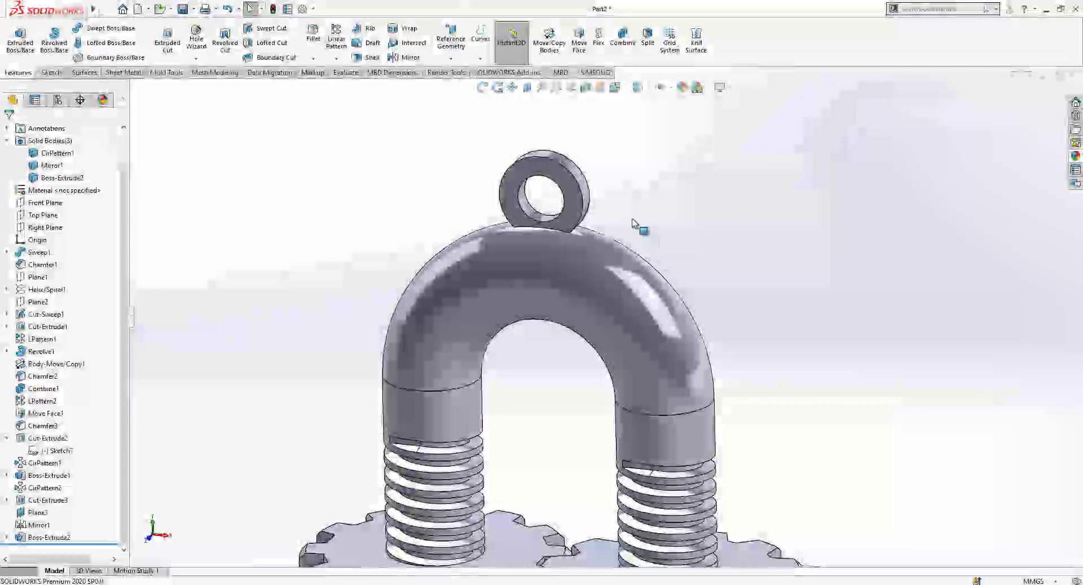
left_click(313, 35)
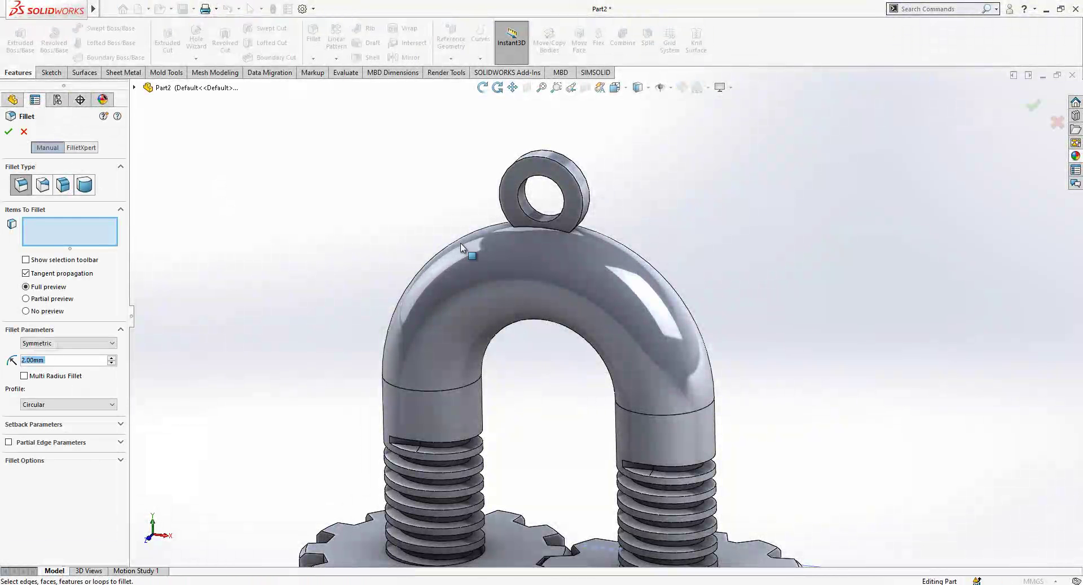
left_click(521, 198)
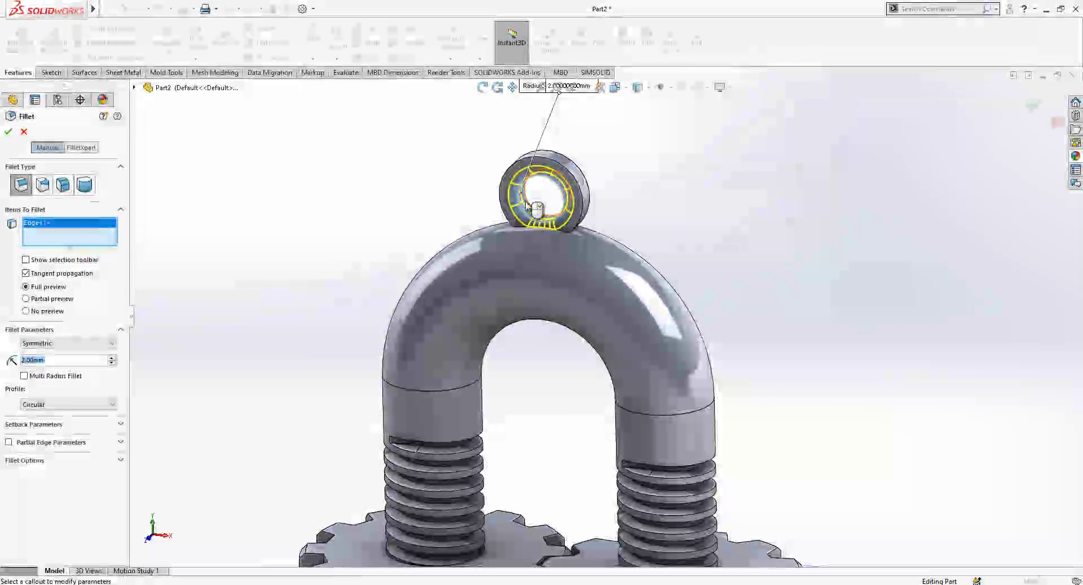
left_click(541, 161)
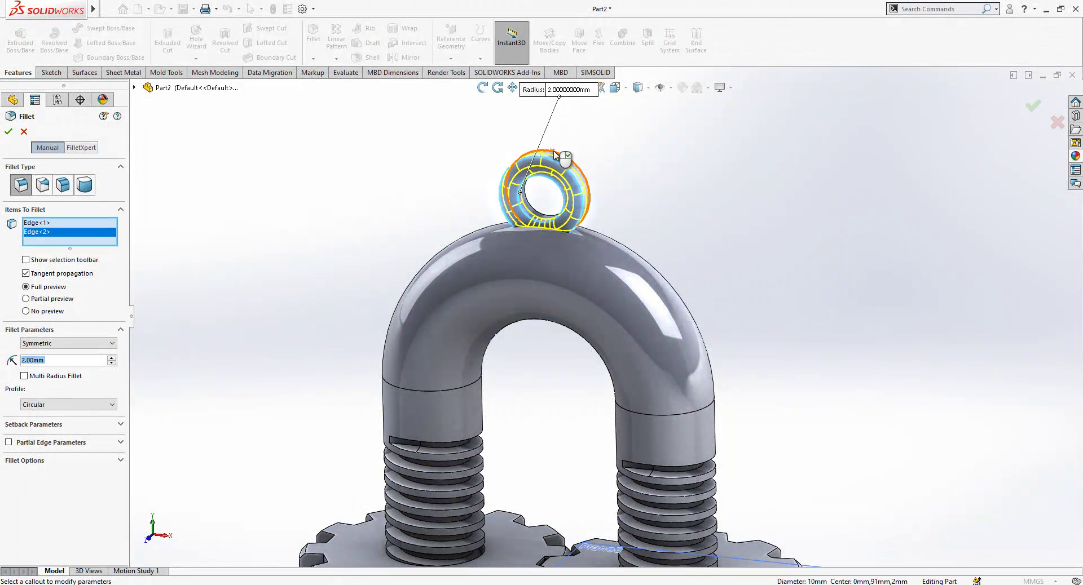
left_click(554, 152)
left_click(532, 208)
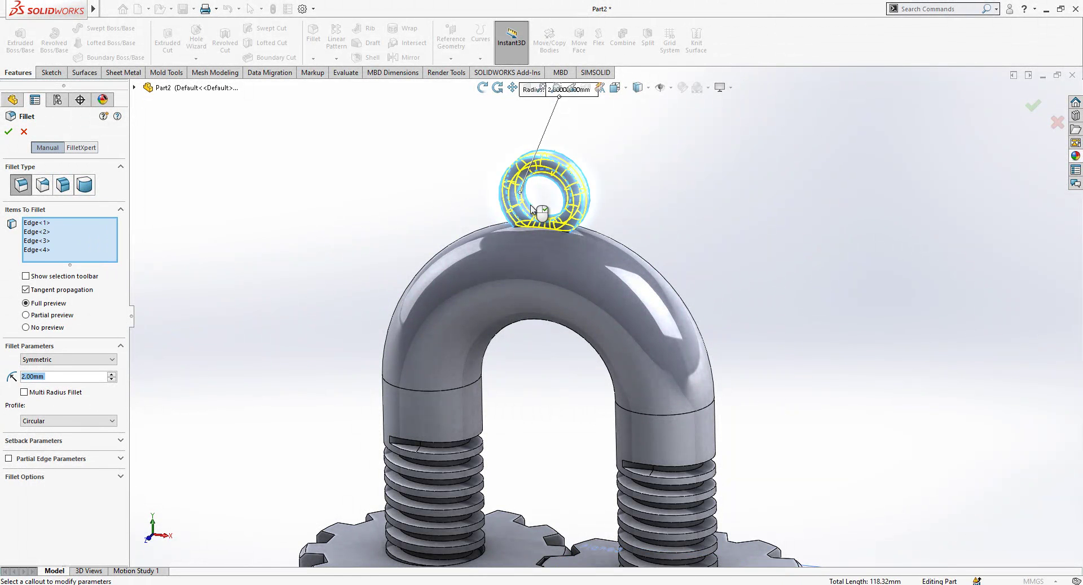
right_click(409, 186)
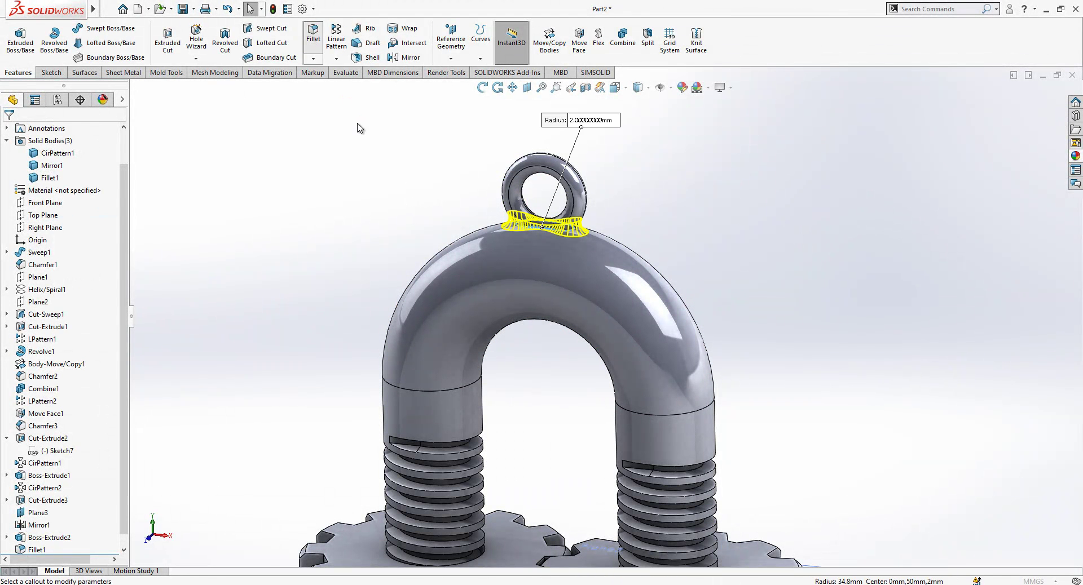
right_click(338, 161)
Hide the reference plane through the middle of the smaller wheel
scroll(548, 293, "up", 3)
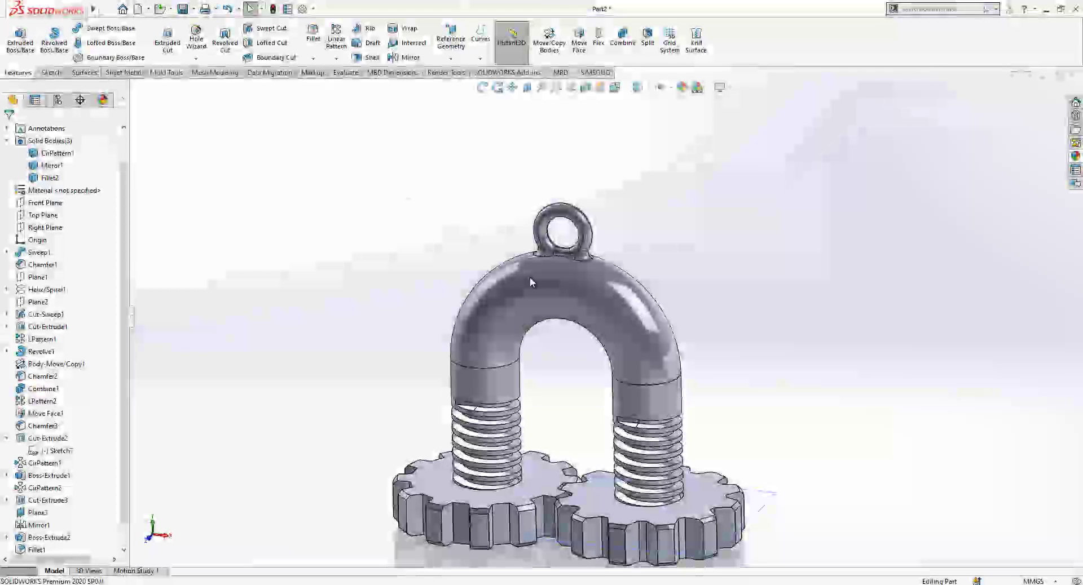
scroll(623, 384, "down", 2)
scroll(622, 384, "up", 2)
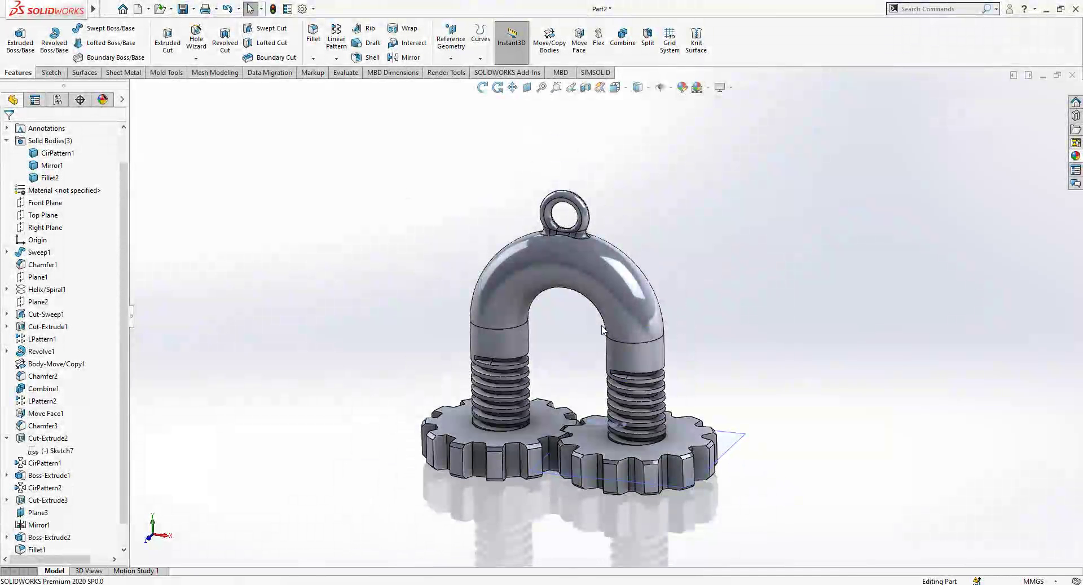
scroll(598, 339, "down", 2)
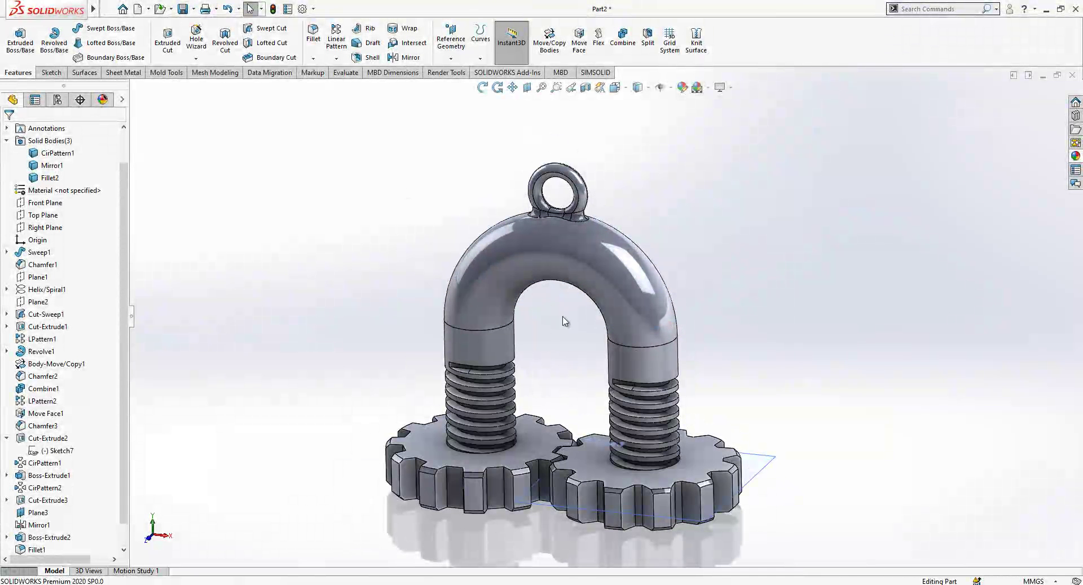
scroll(578, 333, "up", 1)
middle_click_drag(581, 350, 589, 379)
left_click(737, 437)
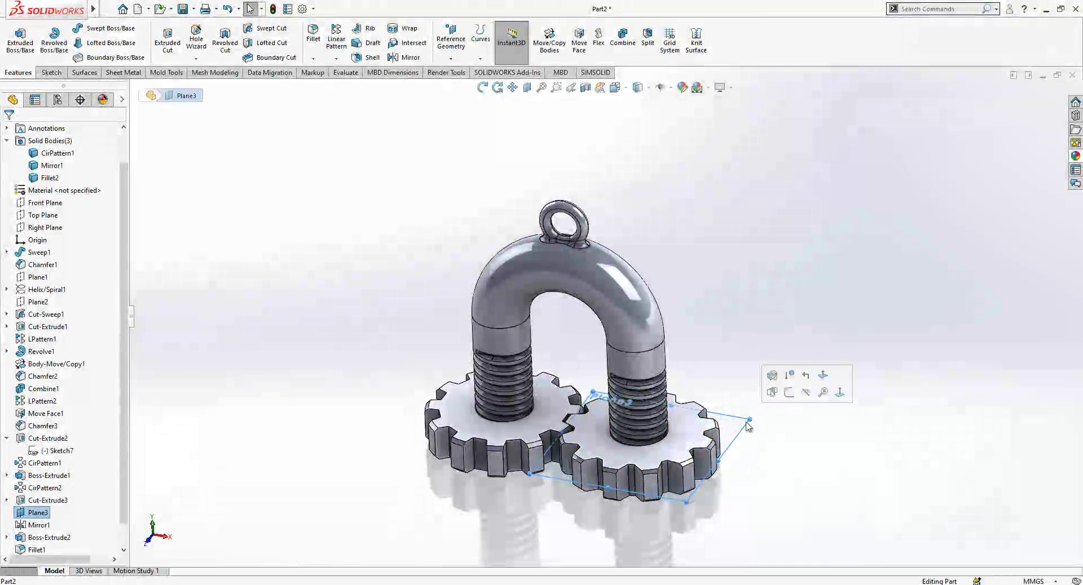
scroll(650, 419, "down", 2)
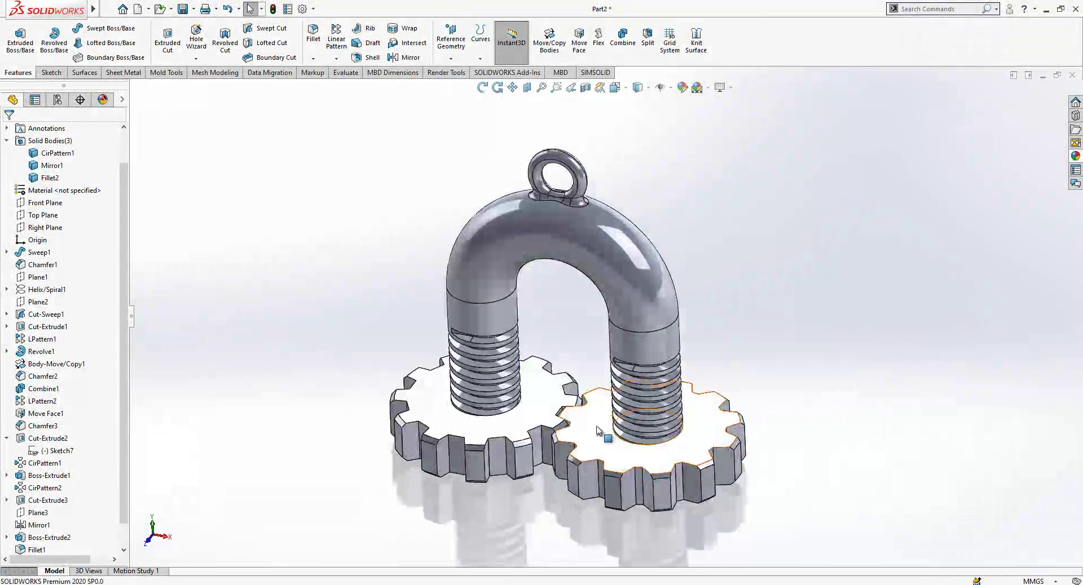
scroll(626, 417, "up", 1)
scroll(604, 413, "down", 2)
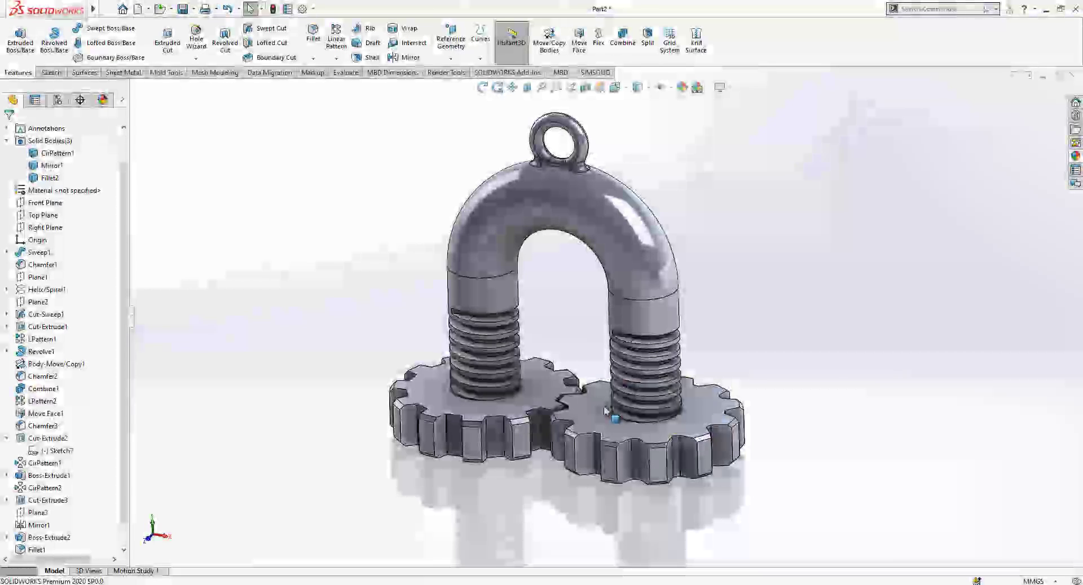
scroll(599, 319, "up", 1)
scroll(631, 334, "down", 1)
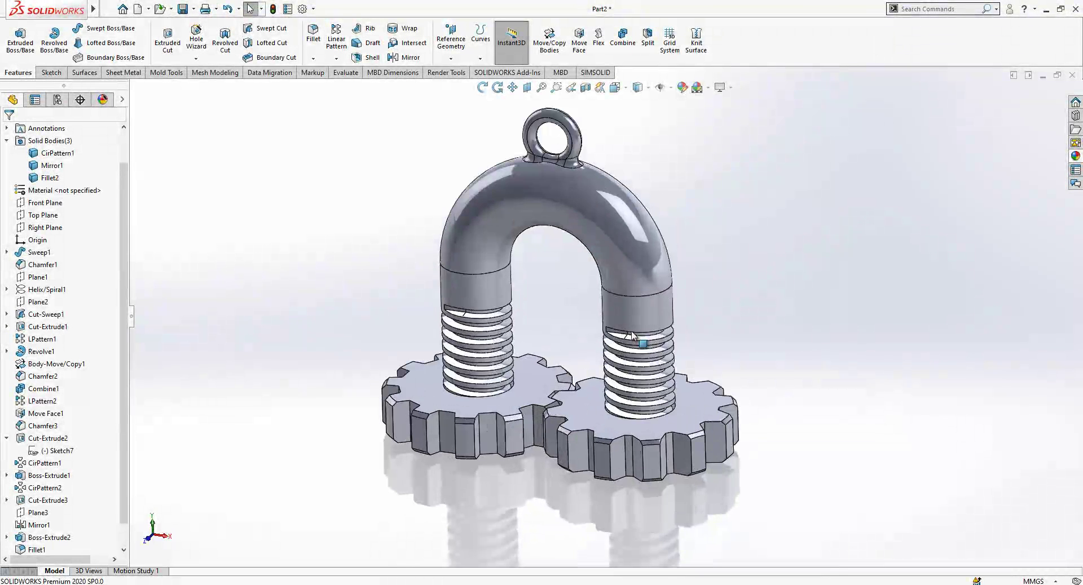
left_click(627, 255)
left_click(355, 336)
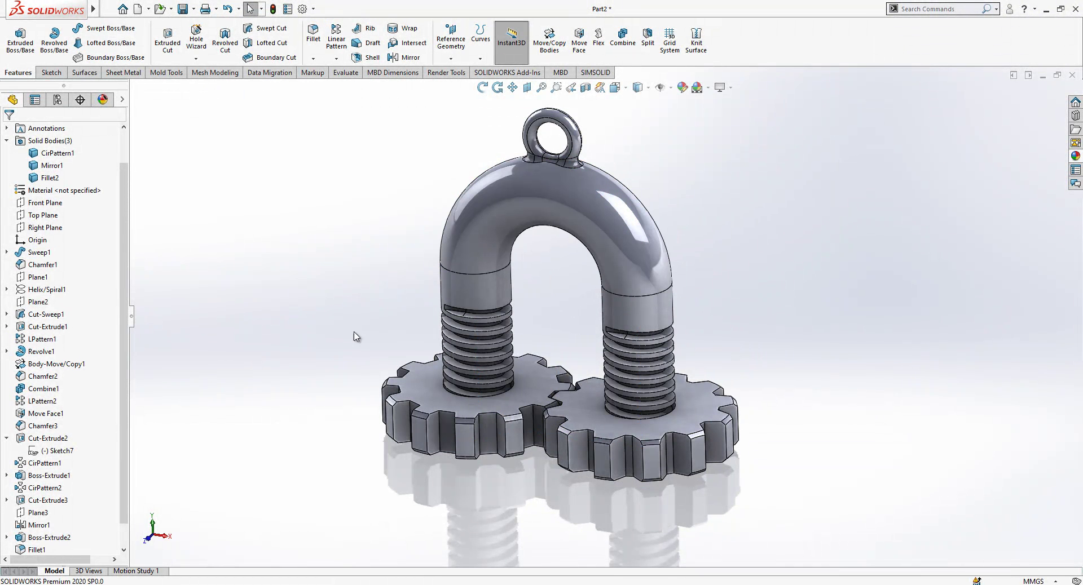
Collapse the solid bodies list and hide the U-shaped rod body, leaving the two toothed wheels shown
left_click(6, 140)
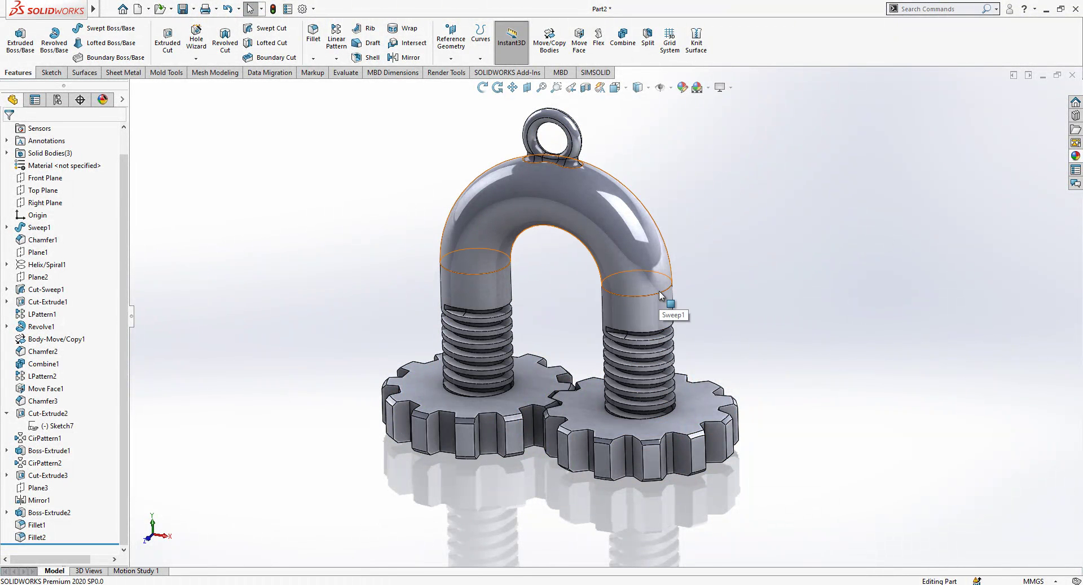
scroll(659, 291, "down", 1)
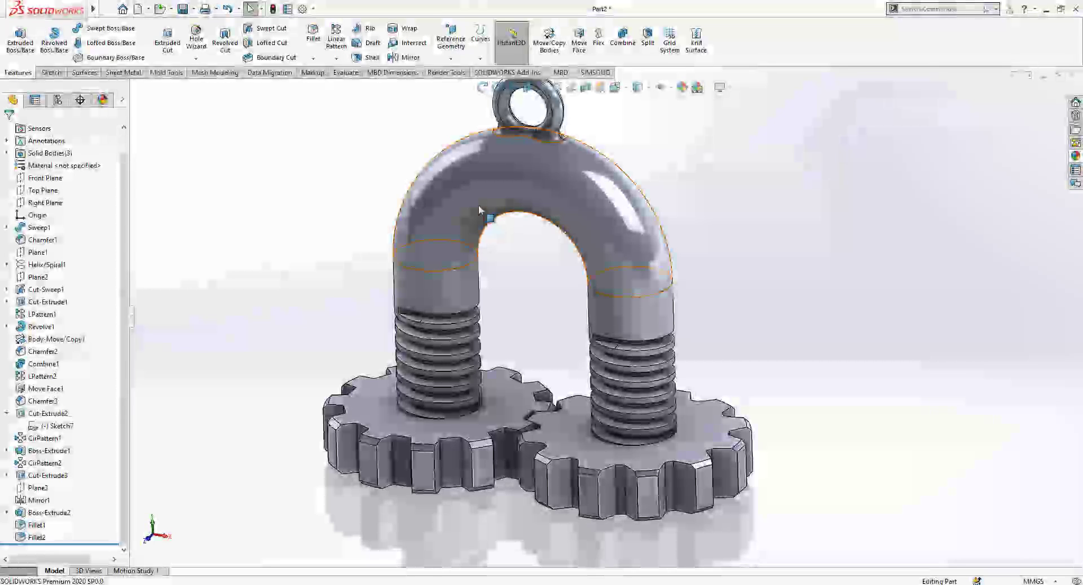
left_click(476, 204)
key("Escape")
left_click(30, 228)
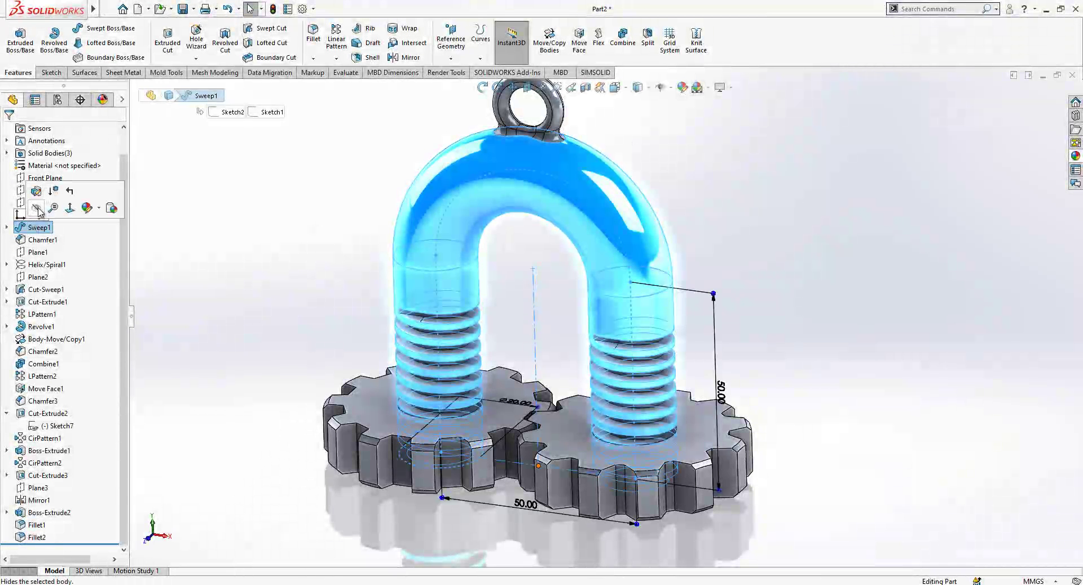
left_click(37, 208)
left_click(348, 350)
scroll(657, 334, "up", 2)
scroll(515, 515, "down", 2)
scroll(514, 364, "down", 2)
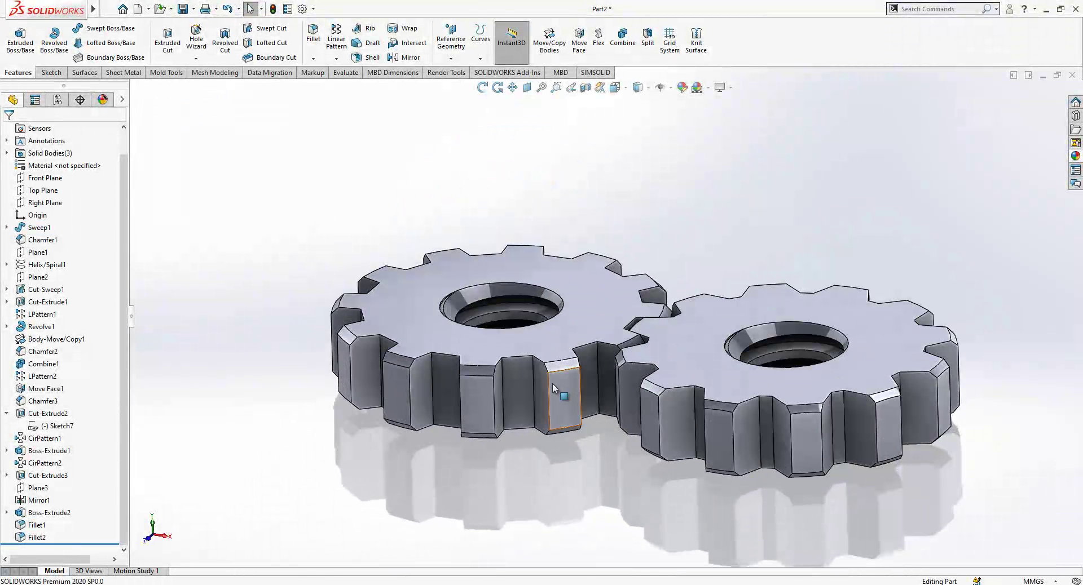
Add 1 mm fillets to the vertical tooth edges of the two wheels and show the U-shaped rod body again
left_click(551, 385)
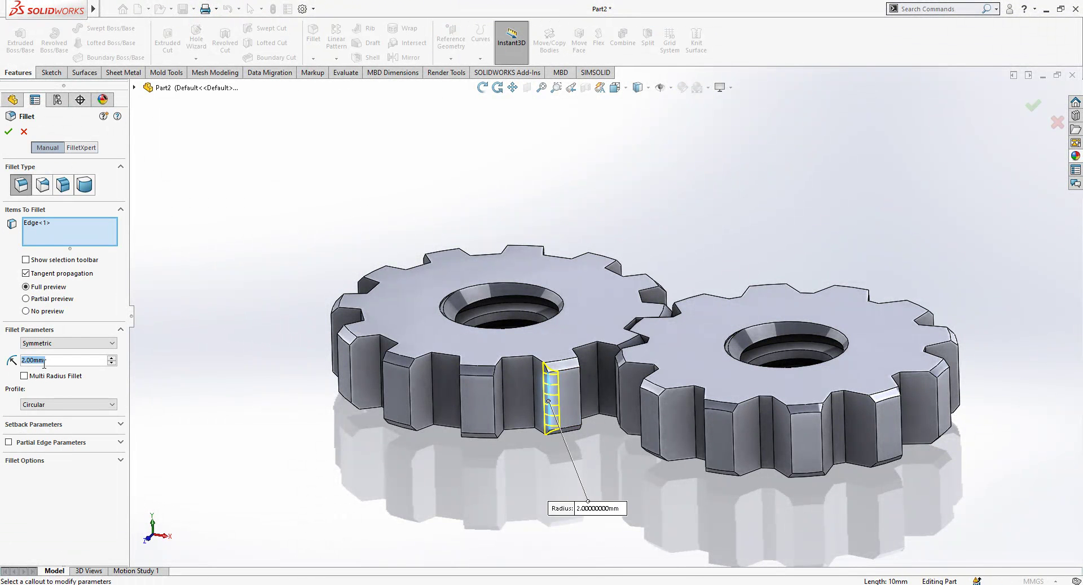
type("1")
key("Return")
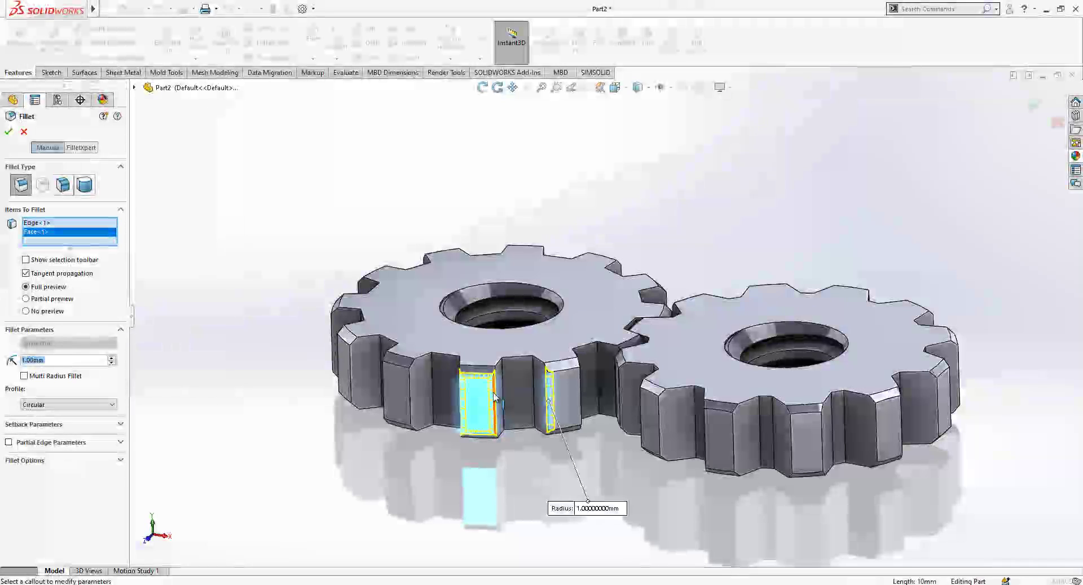
left_click(492, 398)
left_click(462, 393)
scroll(477, 398, "down", 3)
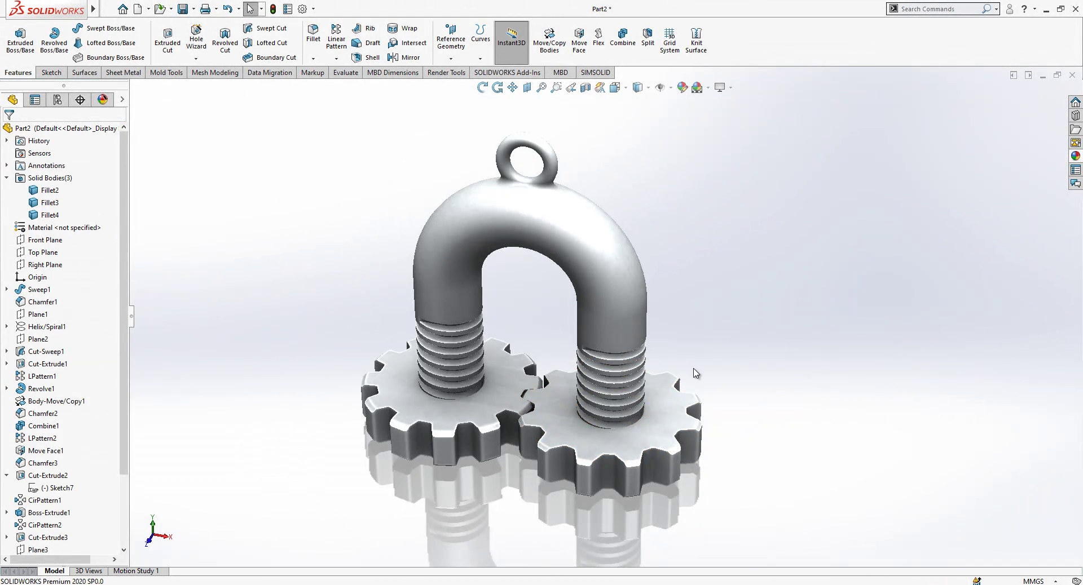
Set the model's display style to Shaded With Edges
scroll(595, 468, "down", 5)
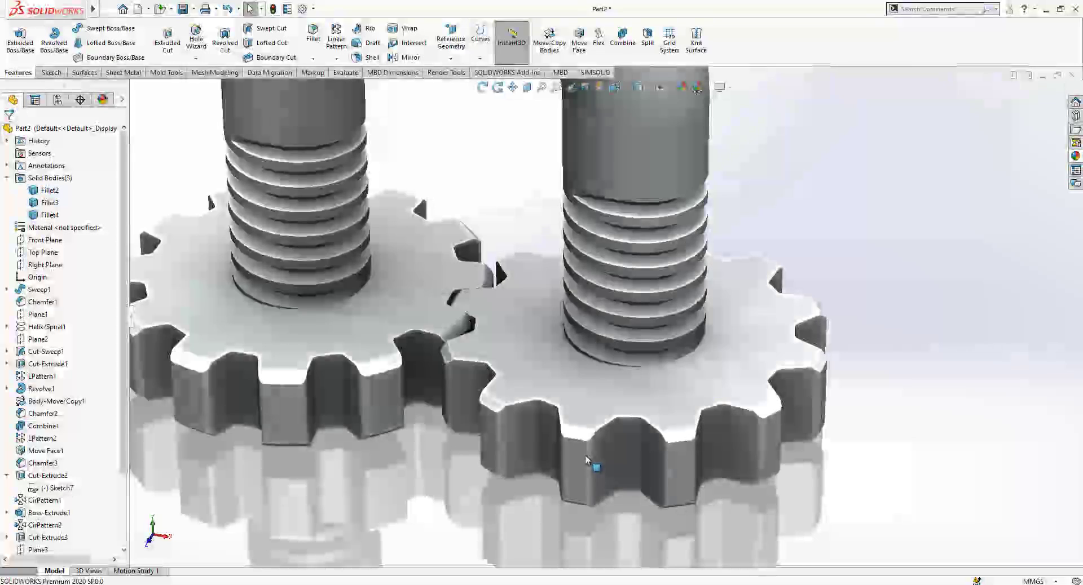
left_click(590, 453)
scroll(590, 457, "up", 5)
middle_click_drag(541, 485, 612, 234)
scroll(615, 235, "up", 3)
scroll(615, 236, "down", 2)
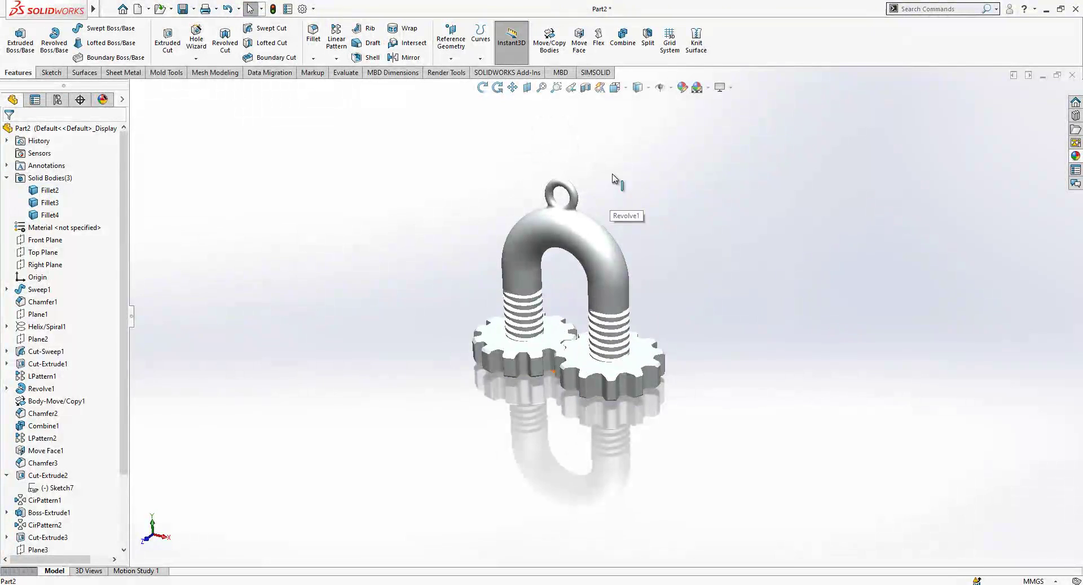
left_click(639, 103)
Examine the rod threads and the meshing filleted teeth of the two wheels
scroll(600, 283, "down", 3)
mouse_move(601, 283)
middle_mouse_down()
mouse_move(643, 263)
mouse_move(519, 307)
mouse_move(566, 319)
mouse_move(562, 365)
middle_mouse_up()
scroll(551, 323, "down", 2)
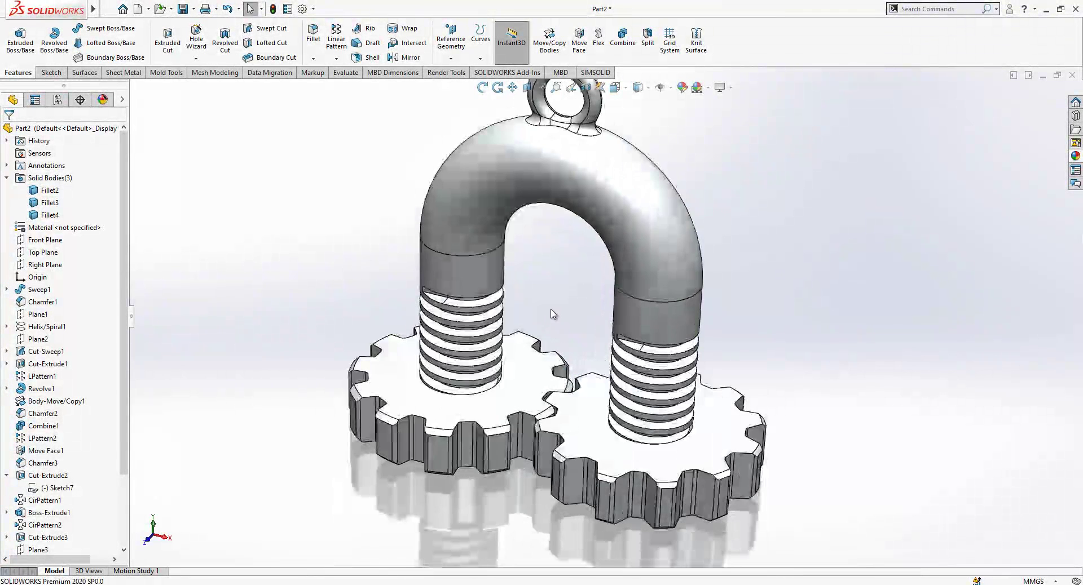
scroll(520, 352, "down", 2)
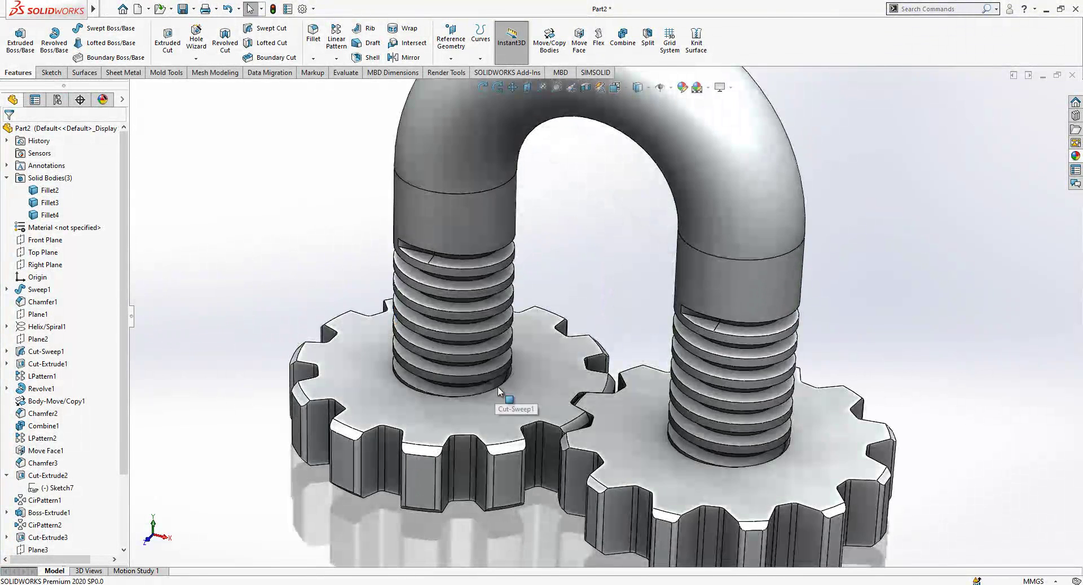
scroll(553, 395, "up", 3)
scroll(597, 399, "down", 4)
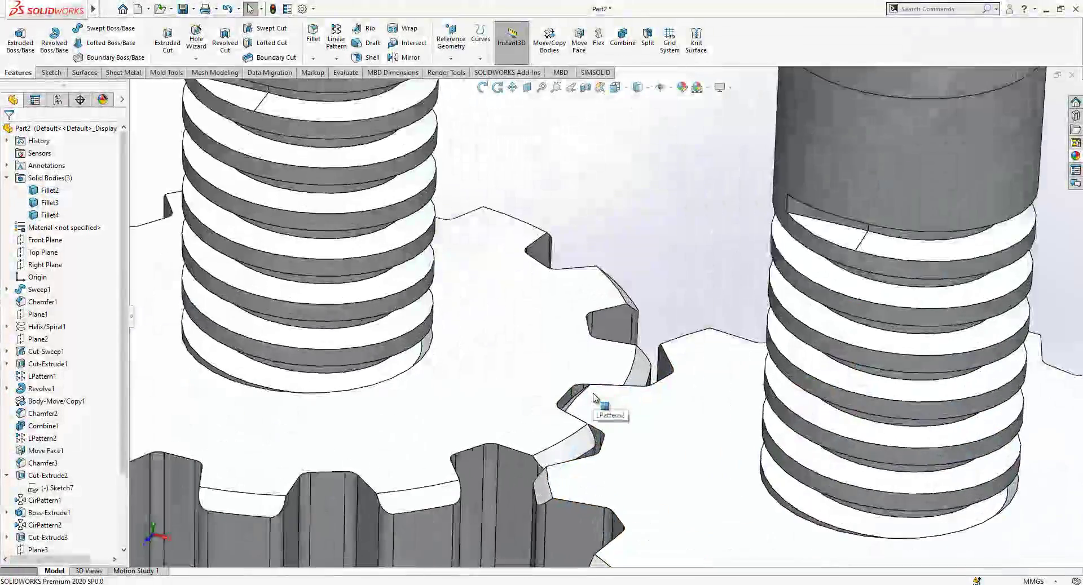
scroll(620, 367, "up", 5)
middle_click_drag(637, 353, 642, 365)
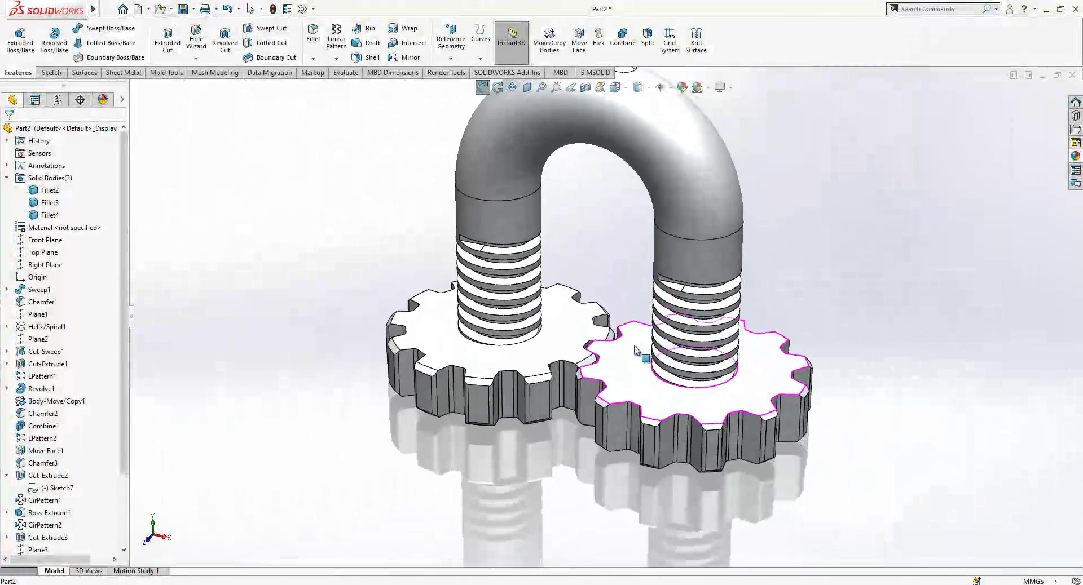
scroll(633, 346, "up", 1)
scroll(617, 226, "down", 2)
scroll(610, 236, "up", 3)
scroll(620, 204, "down", 2)
scroll(624, 219, "up", 2)
middle_click_drag(643, 299, 666, 330)
Select the Front Plane and orient the view normal to it
left_click(626, 341)
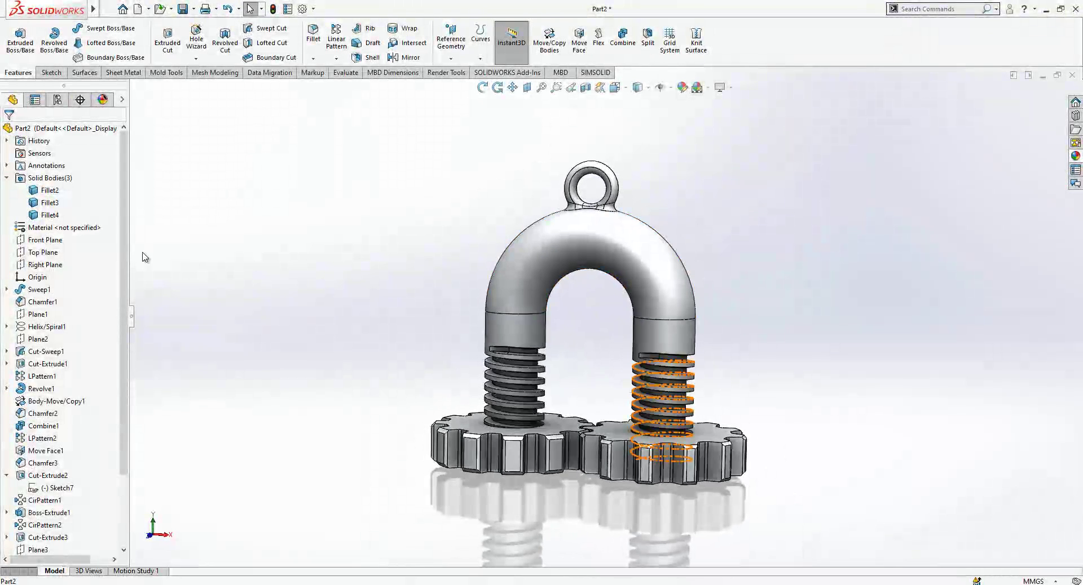
left_click(54, 242)
left_click(116, 225)
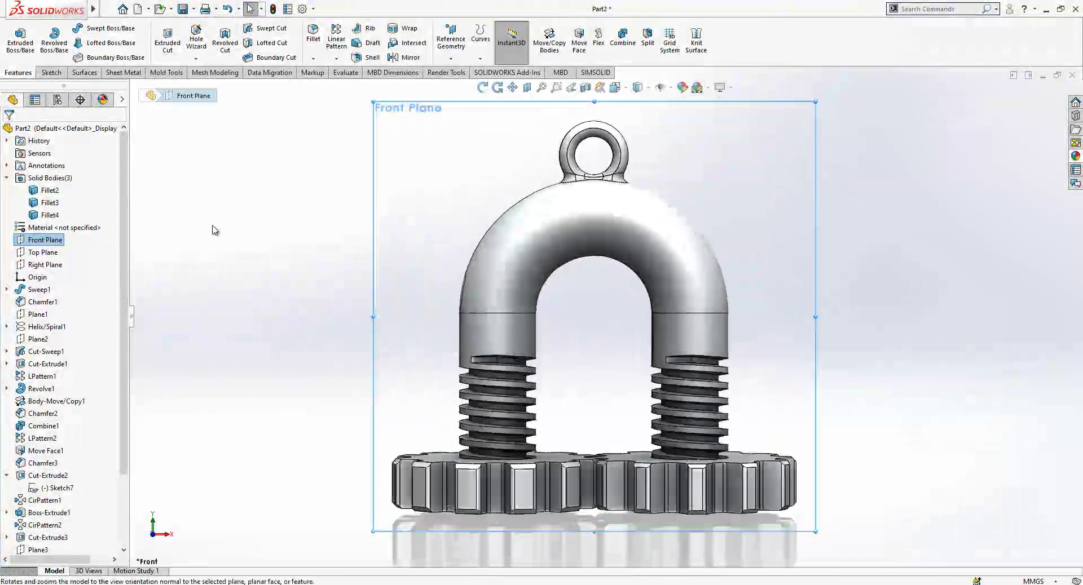